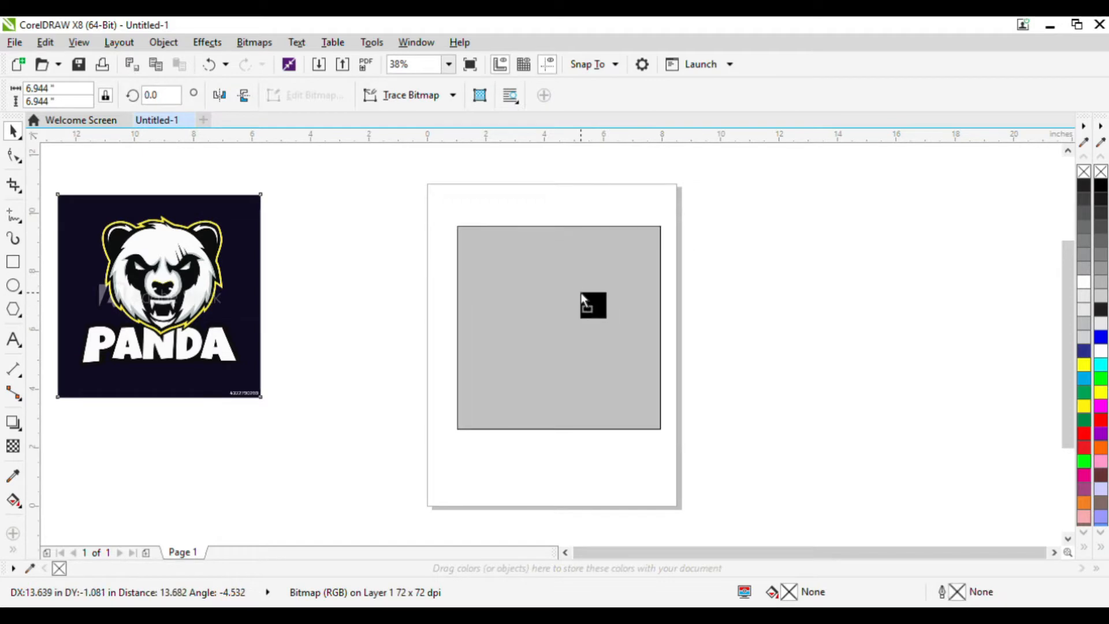
Place the panda logo bitmap onto the page so it fills the page.
left_click(770, 298)
scroll(577, 288, "up", 2)
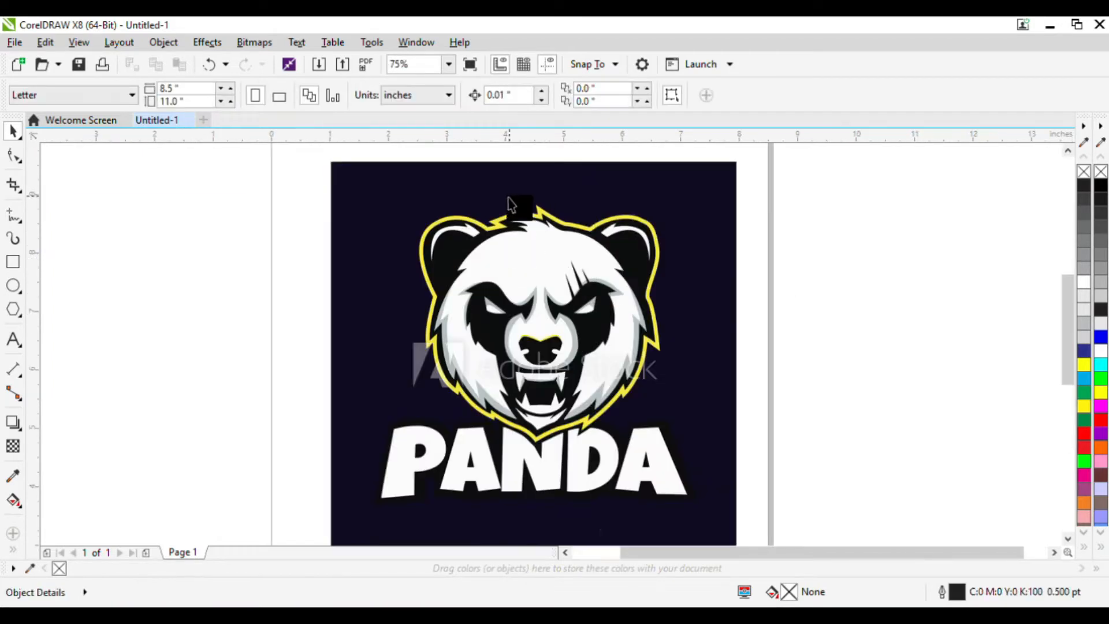
scroll(523, 220, "up", 2)
scroll(571, 198, "up", 2)
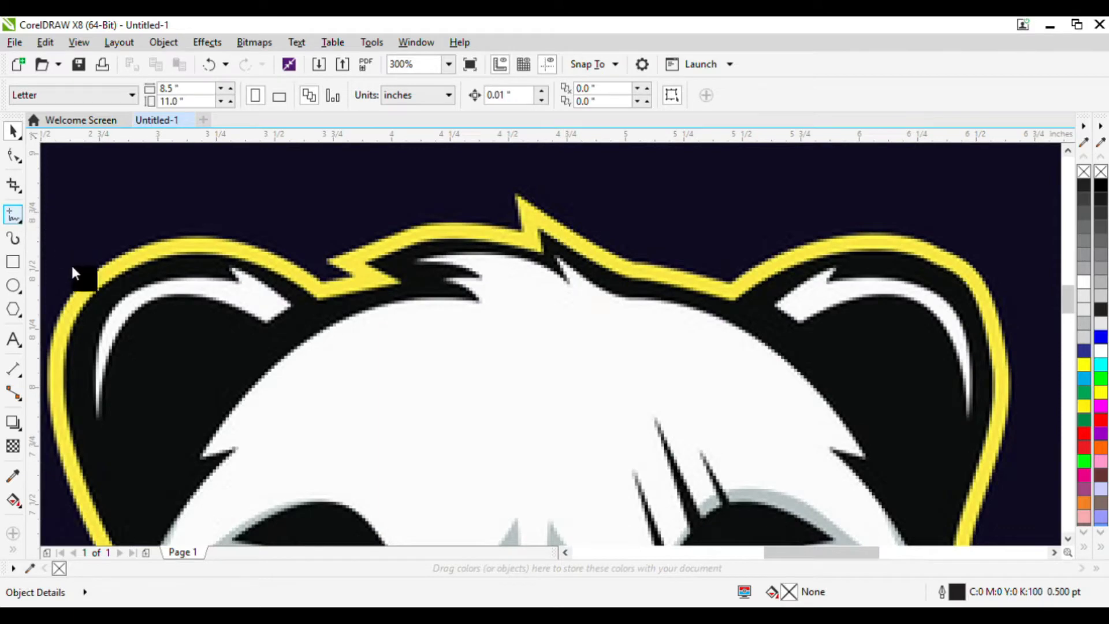
Start tracing the panda's outer yellow outline at the top spike with the Bezier tool and give the line a 1 pt outline width.
left_click(2, 206)
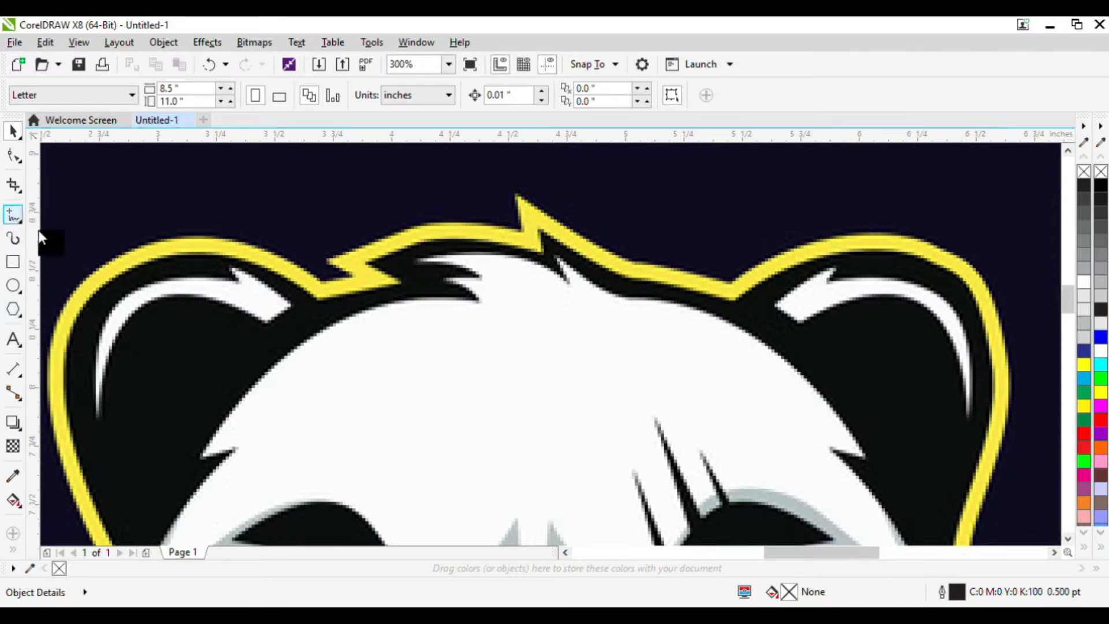
left_click(101, 332)
scroll(515, 190, "up", 1)
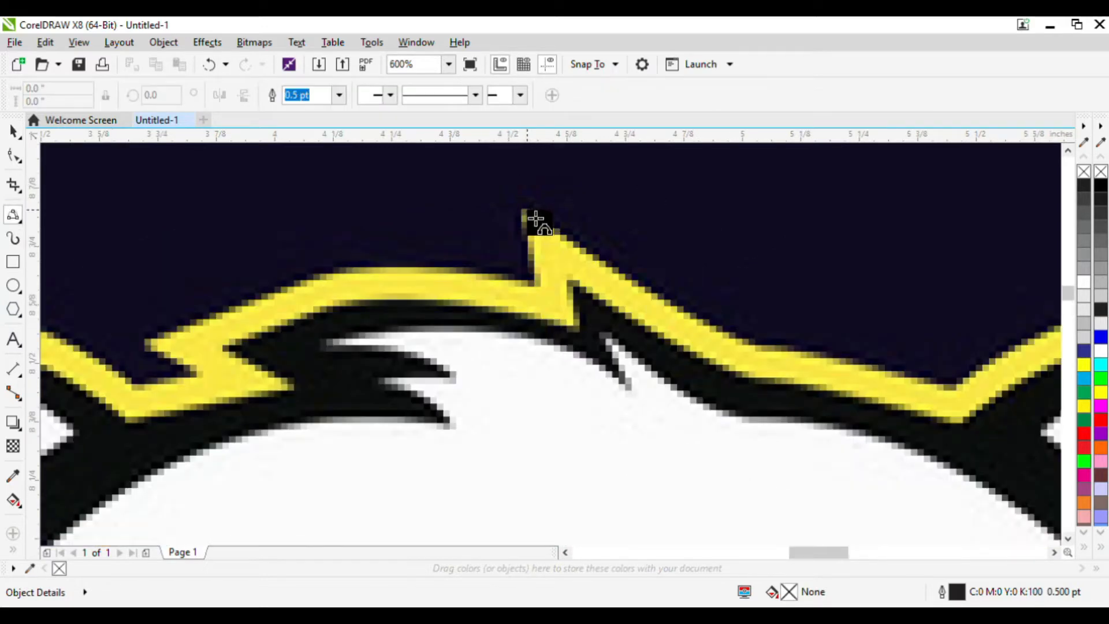
left_click(535, 219)
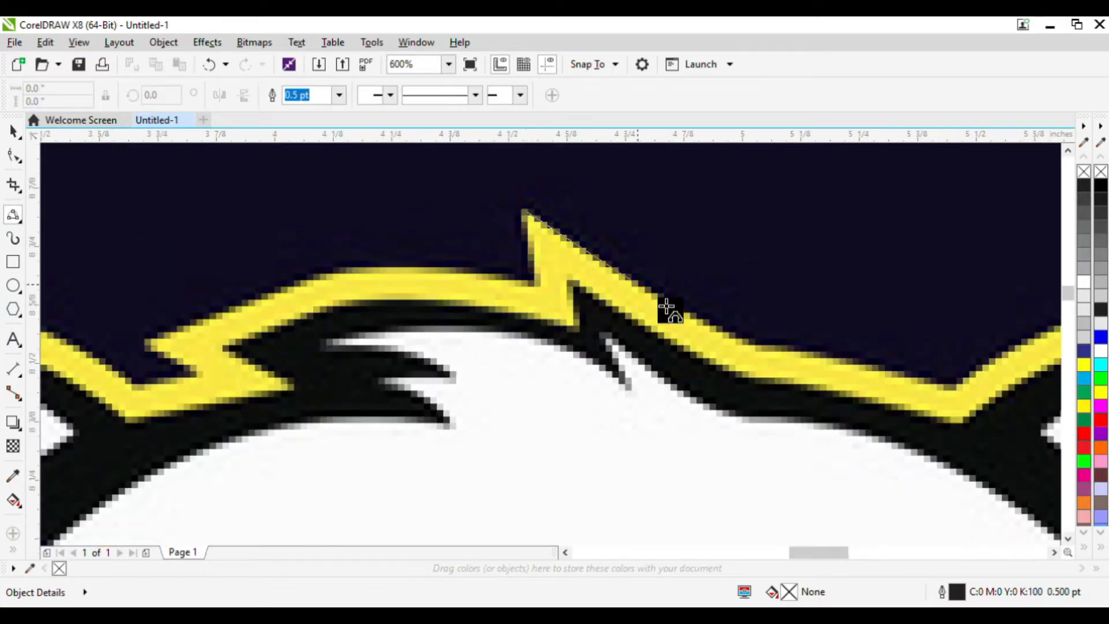
left_click(701, 324)
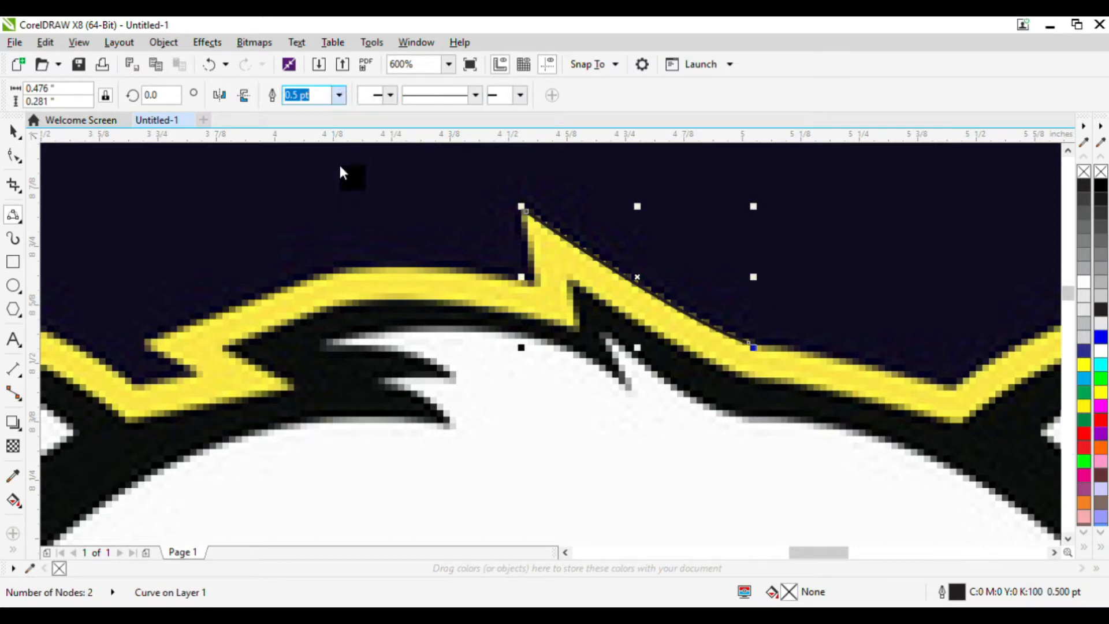
type("1")
key("Return")
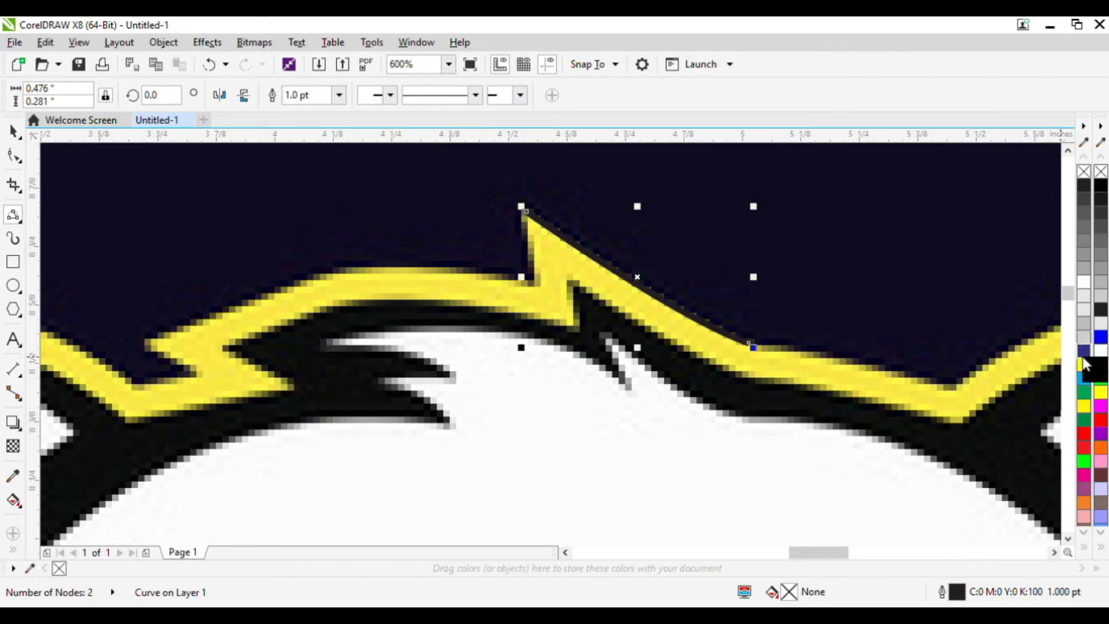
Set the trace line's outline colour to blue.
left_click_drag(1060, 347, 797, 349)
scroll(725, 341, "down", 1)
scroll(810, 369, "up", 1)
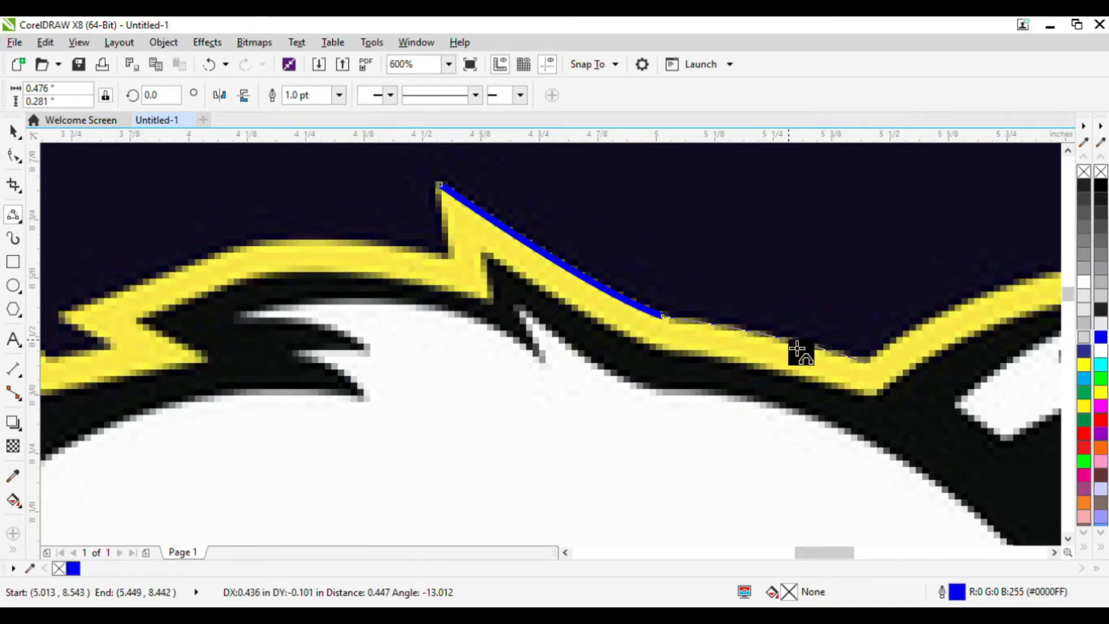
Continue the trace along the top of the head and around the right ear with curved segments.
left_click(798, 349)
scroll(671, 358, "down", 3)
scroll(735, 363, "up", 3)
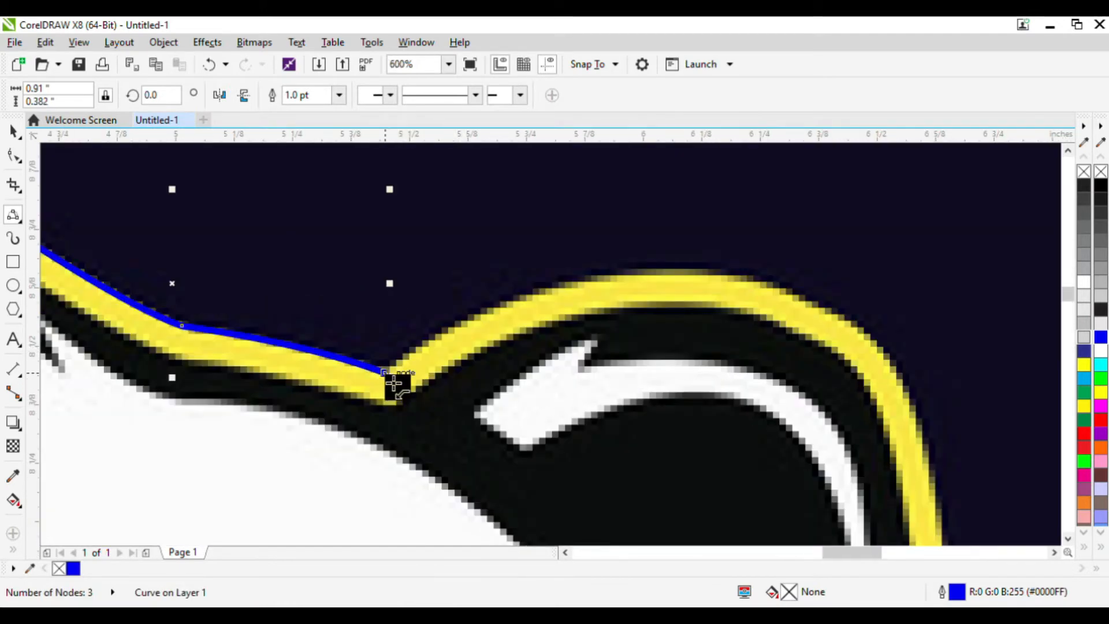
left_click_drag(741, 277, 596, 292)
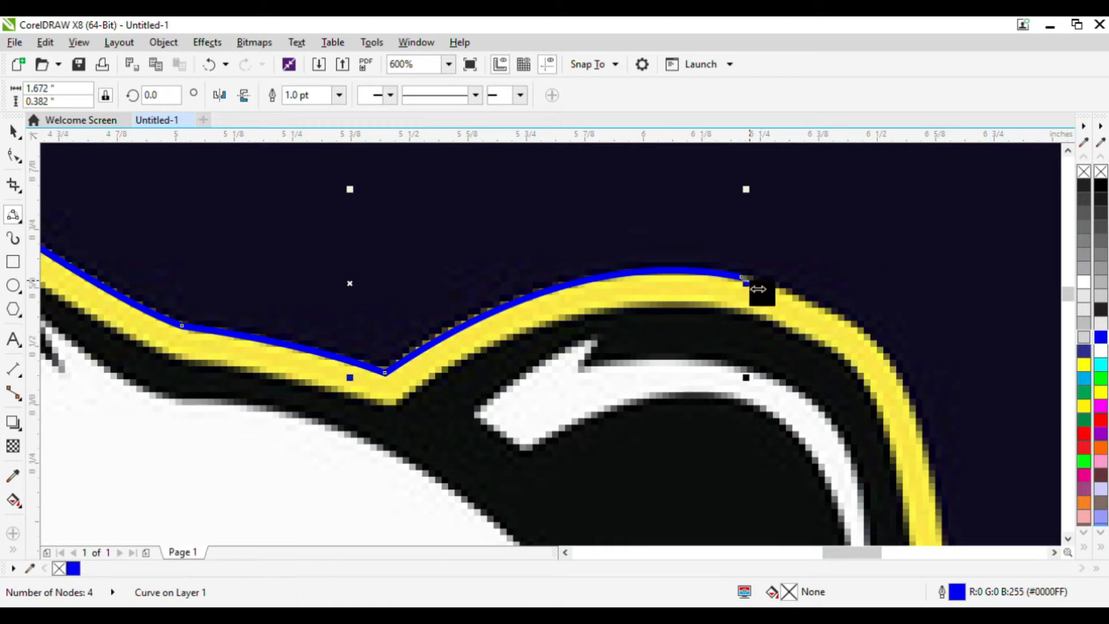
left_click_drag(749, 287, 879, 351)
scroll(839, 322, "down", 4)
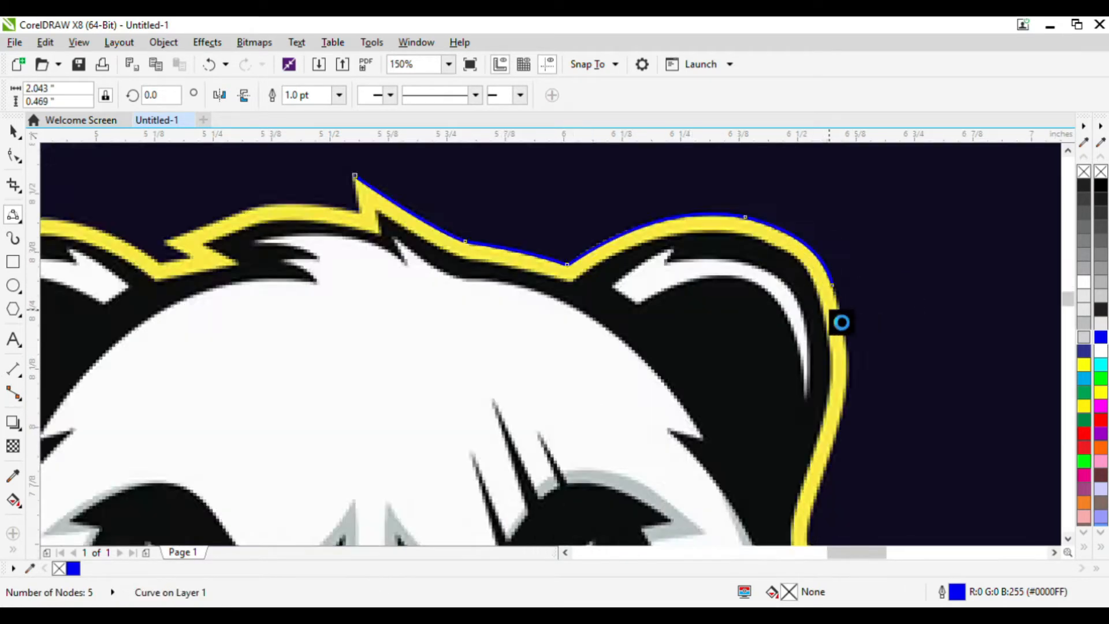
Trace down the outer edge of the right ear toward the right cheek.
scroll(840, 277, "up", 4)
left_click_drag(842, 276, 869, 404)
scroll(849, 358, "down", 4)
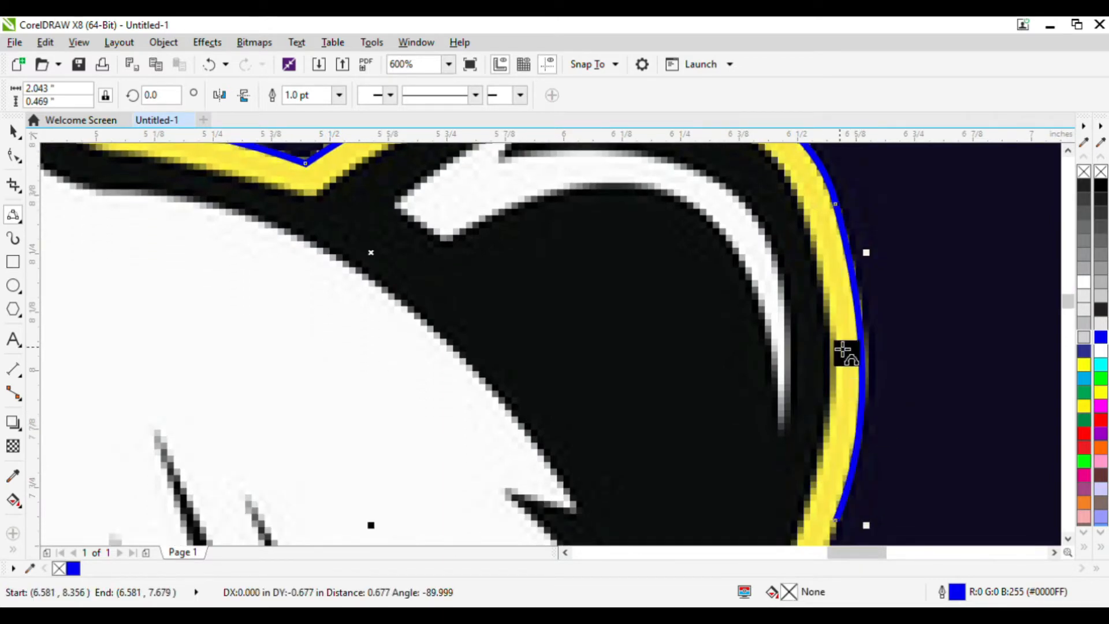
scroll(844, 370, "up", 3)
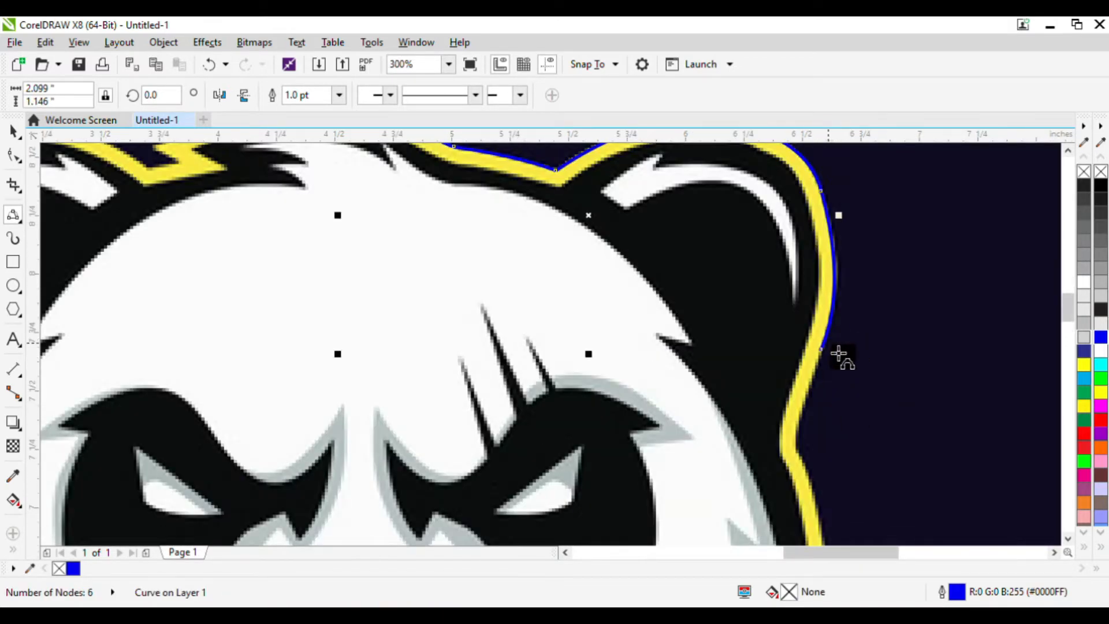
double_click(805, 441)
scroll(826, 396, "down", 3)
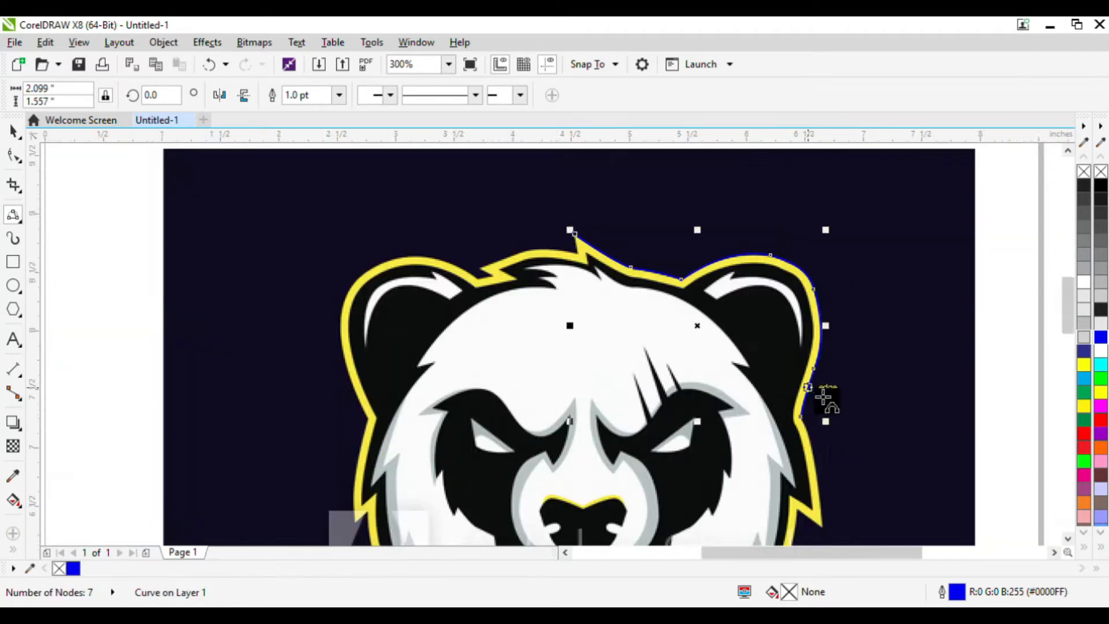
scroll(825, 432, "up", 4)
scroll(740, 369, "down", 4)
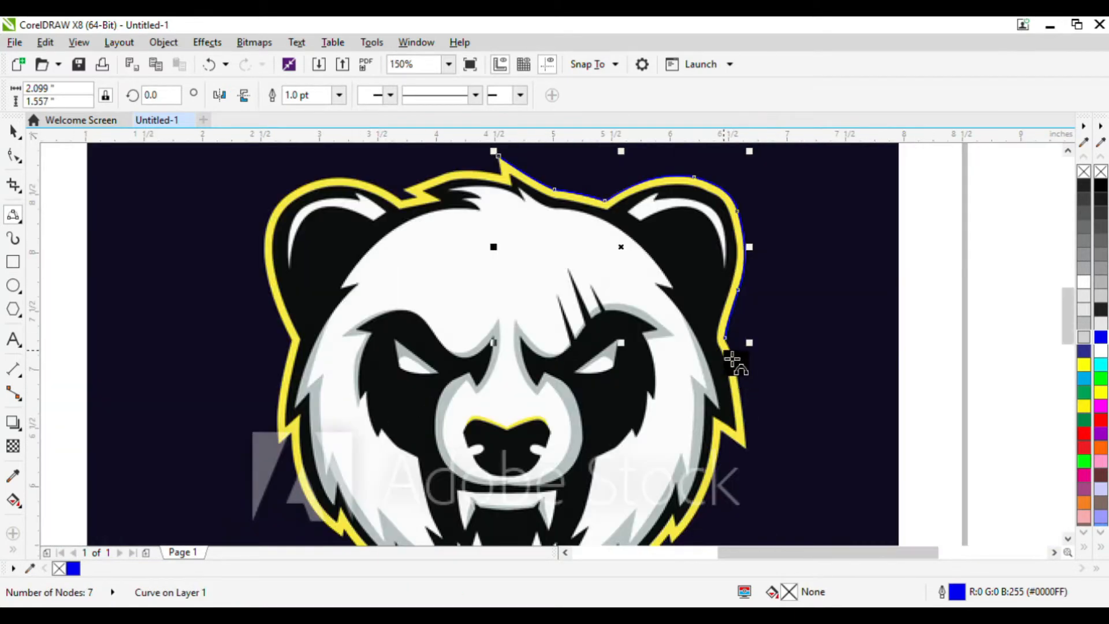
left_click(732, 350)
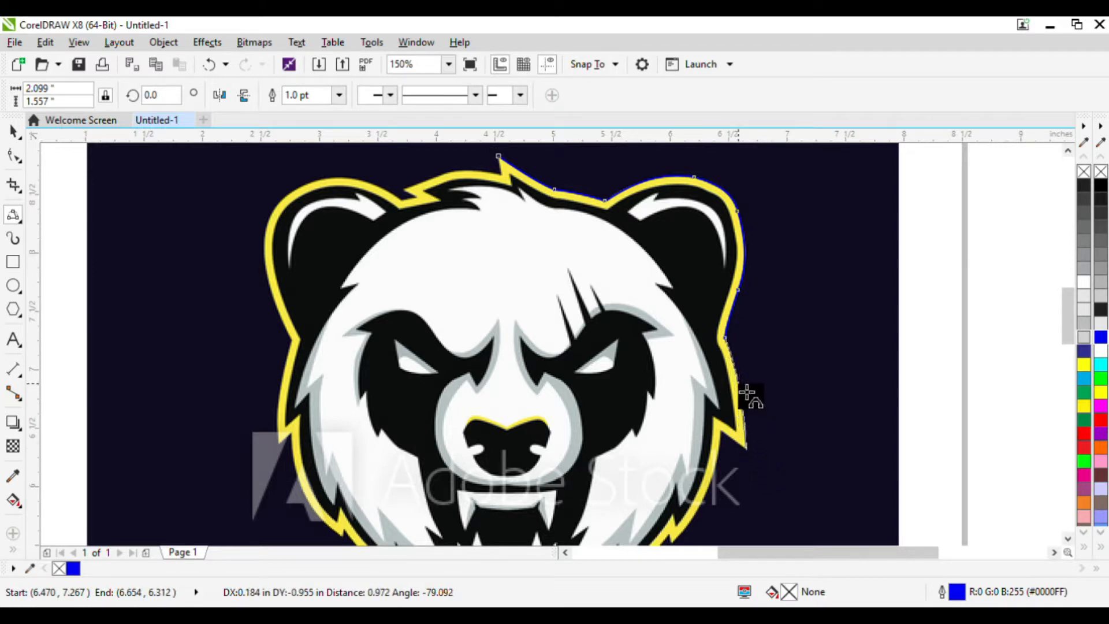
Trace the jagged spikes of the right cheek down toward the chin.
double_click(746, 448)
scroll(750, 446, "up", 2)
left_click(751, 466)
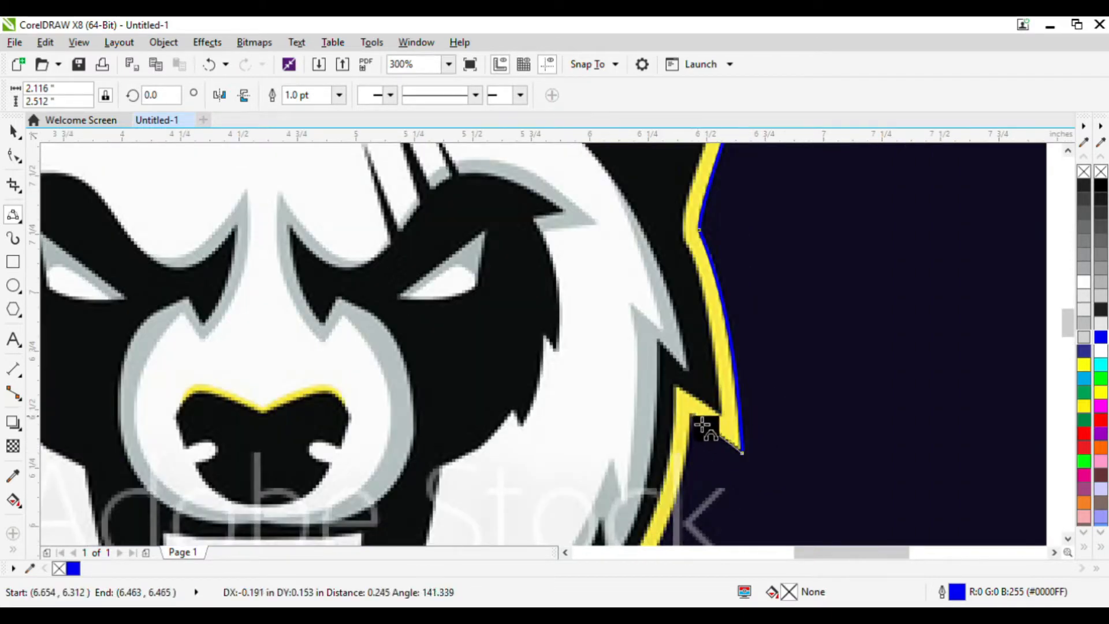
double_click(730, 443)
scroll(733, 445, "down", 4)
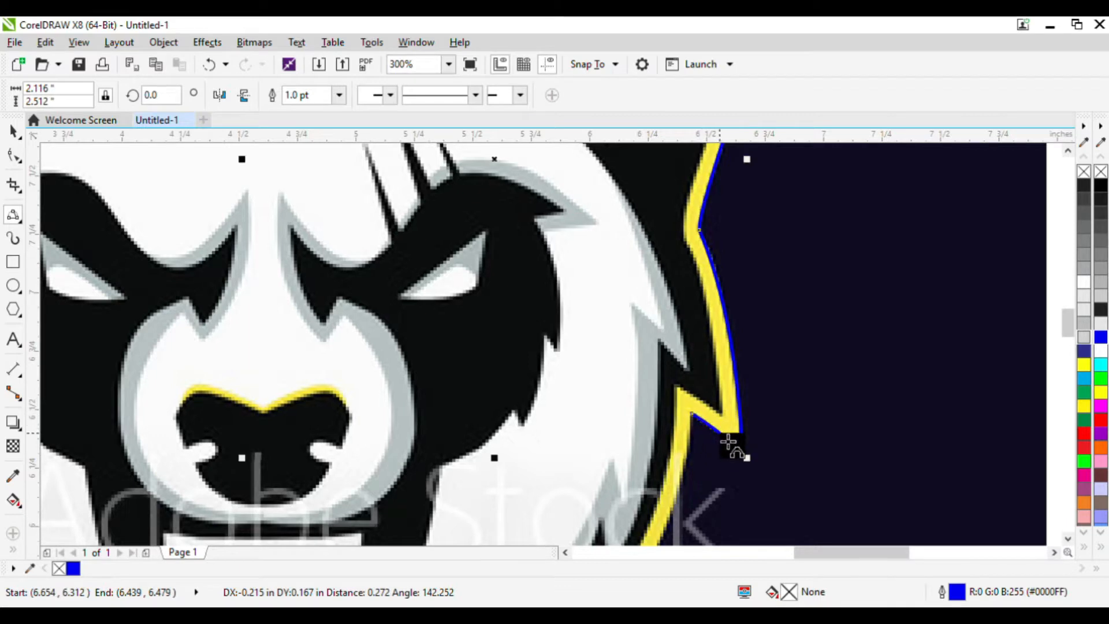
scroll(734, 410, "up", 2)
left_click_drag(726, 385, 525, 495)
scroll(664, 508, "up", 4)
scroll(712, 433, "down", 2)
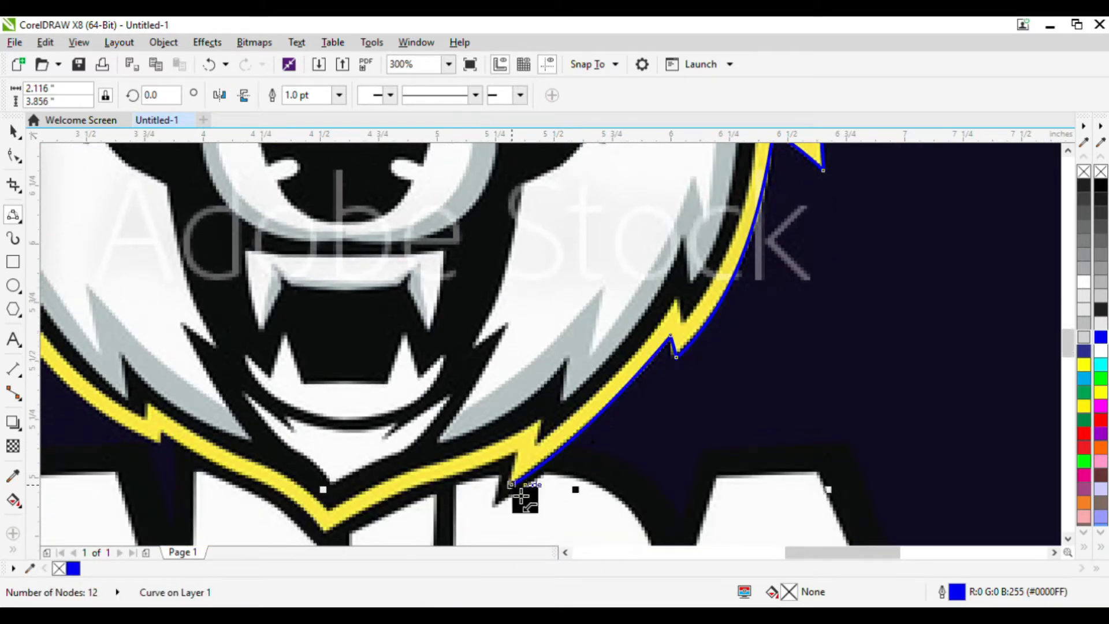
Trace along the chin and up the lower spikes of the left cheek.
left_click(520, 453)
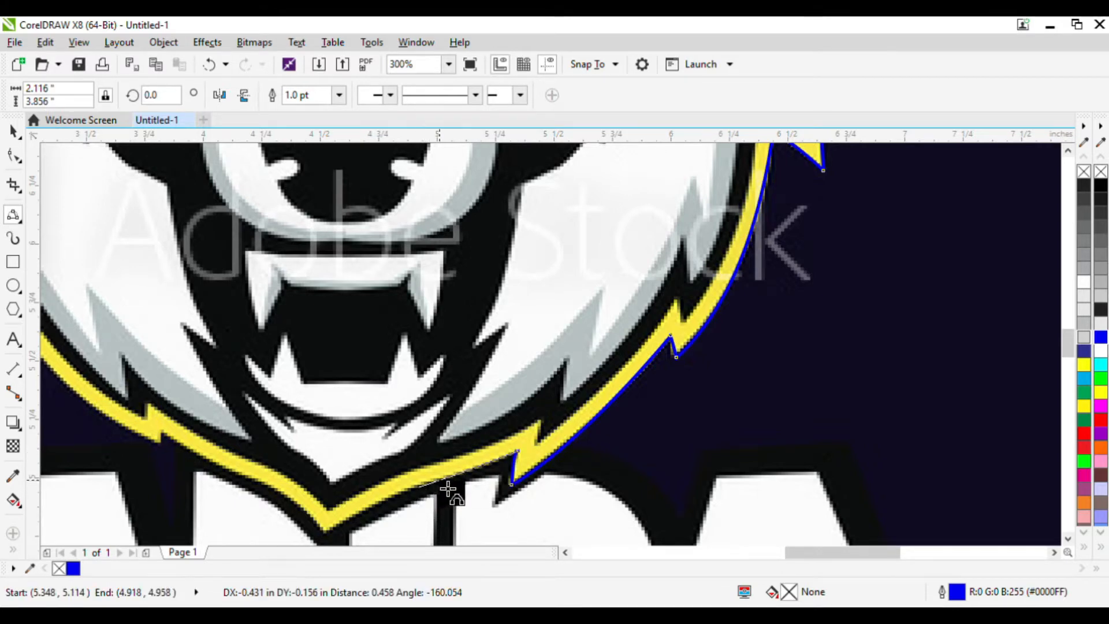
left_click(417, 487)
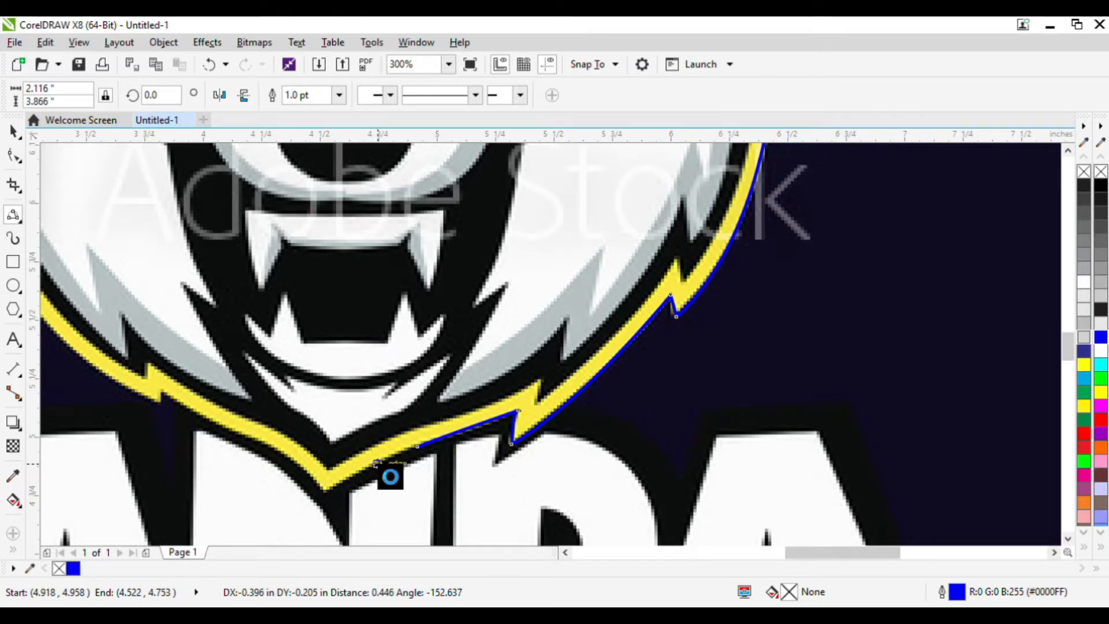
left_click(325, 495)
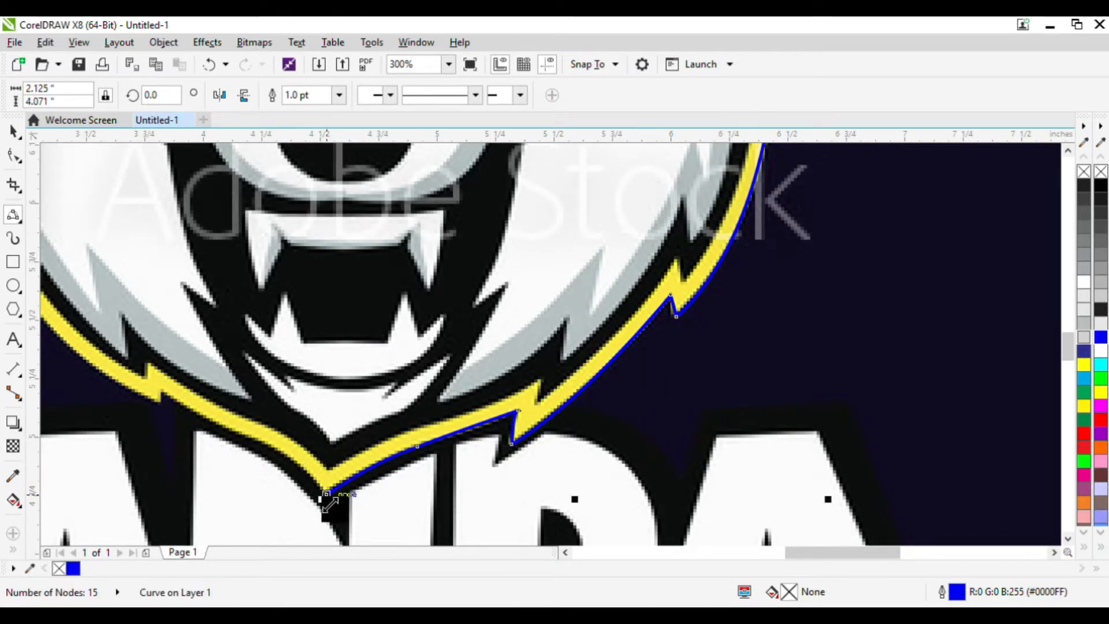
mouse_move(244, 435)
left_mouse_down()
mouse_move(300, 468)
mouse_move(255, 446)
left_mouse_up()
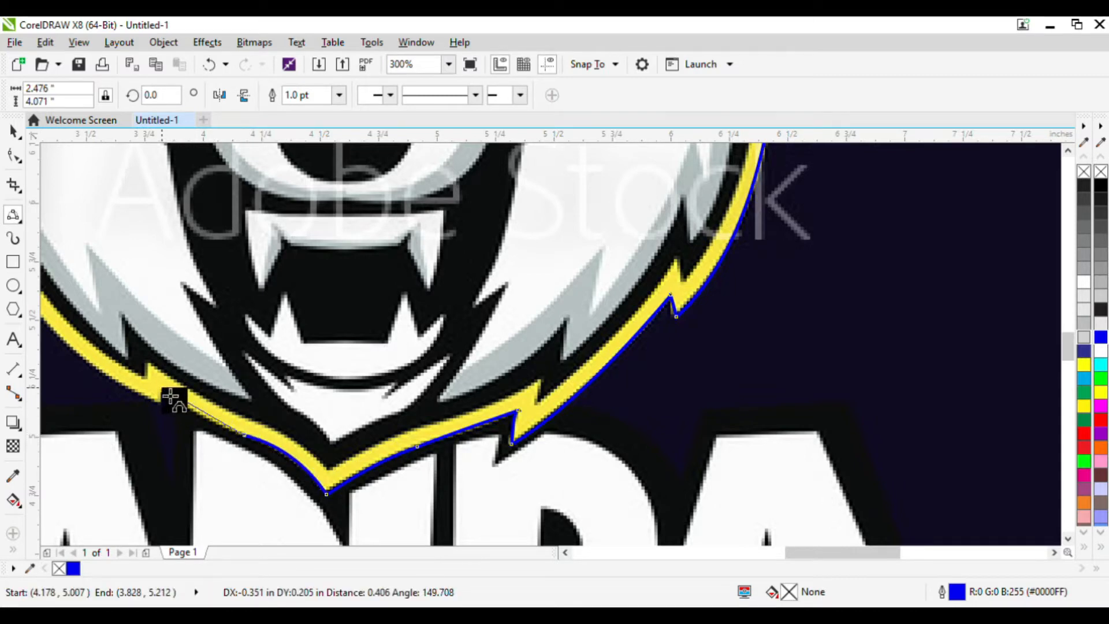
left_click_drag(162, 389, 170, 412)
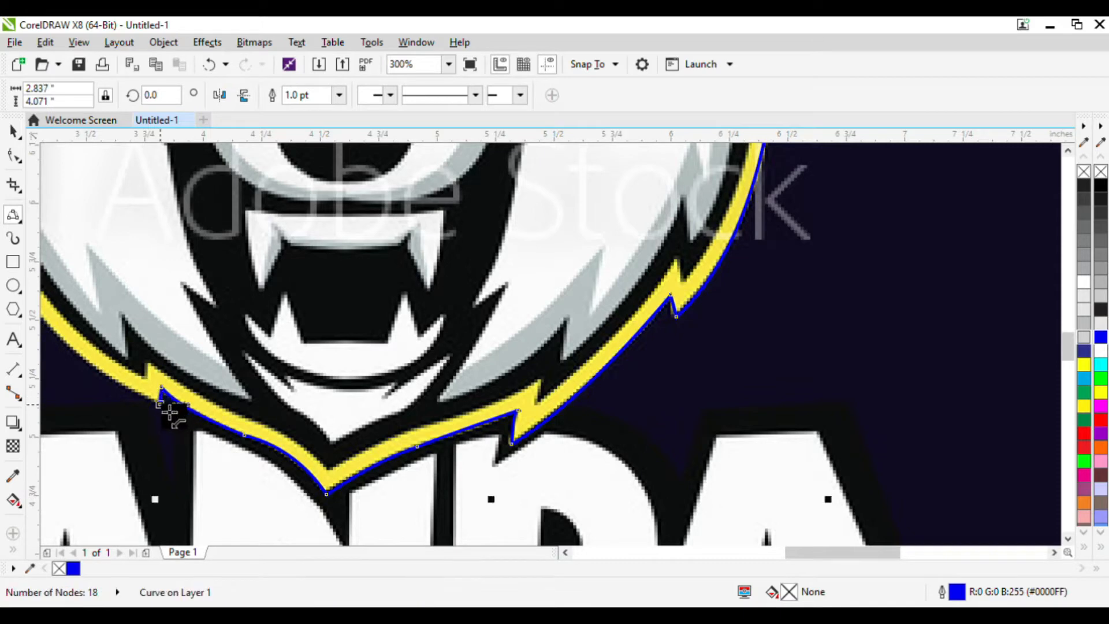
left_click_drag(15, 324, 208, 314)
left_click(247, 341)
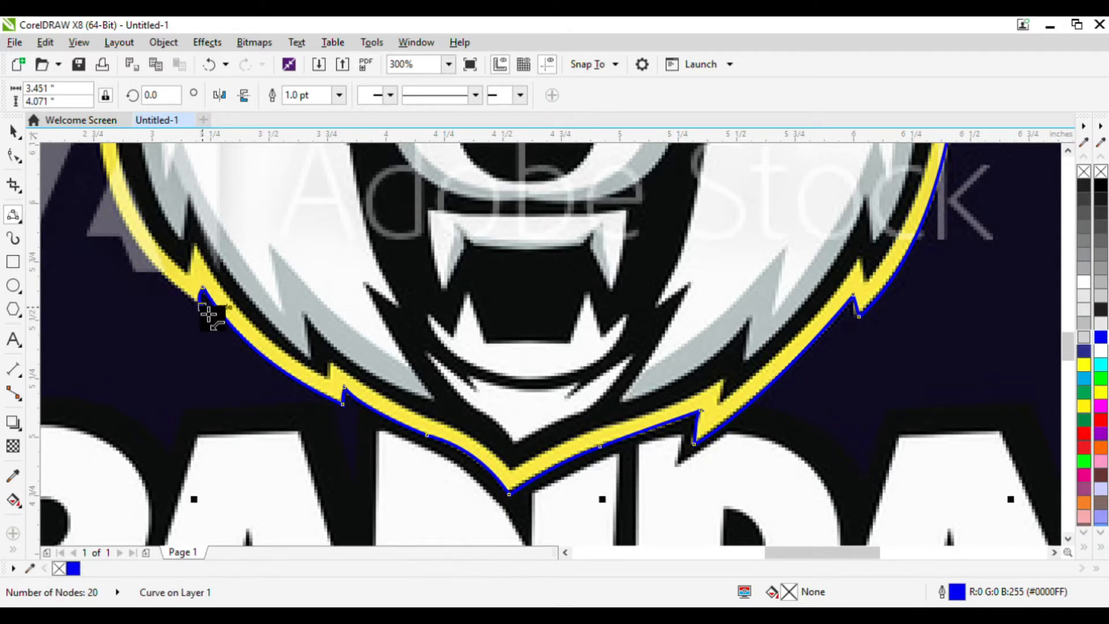
Continue tracing up the left cheek to the base of the left ear.
left_click_drag(113, 234, 81, 209)
left_click(106, 184)
left_click(80, 209)
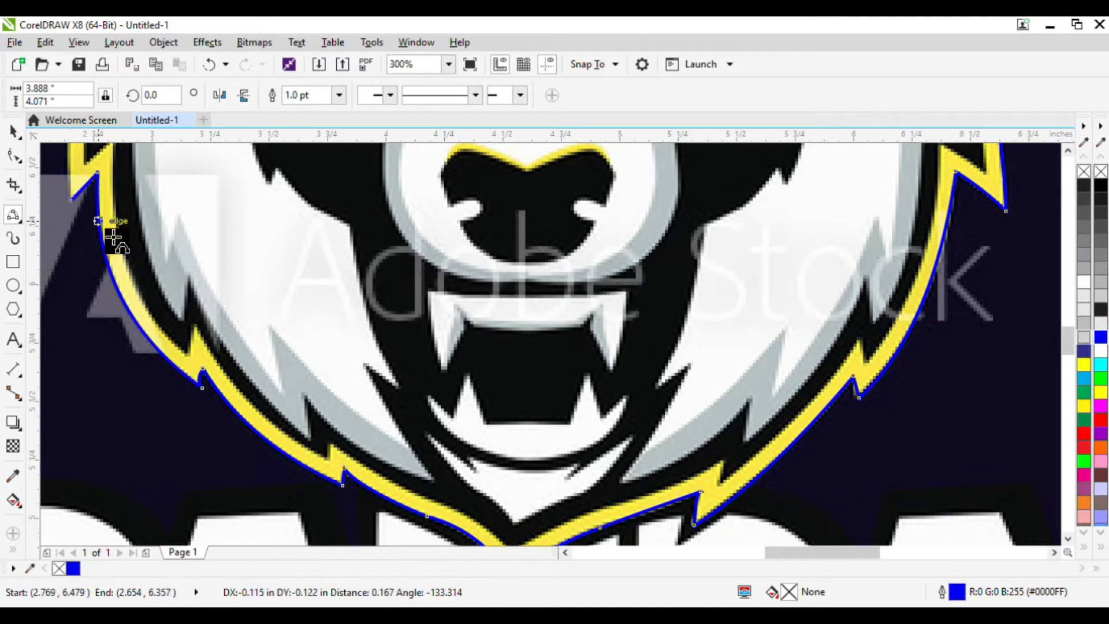
scroll(136, 263, "down", 2)
scroll(115, 220, "up", 2)
left_click_drag(128, 324, 155, 211)
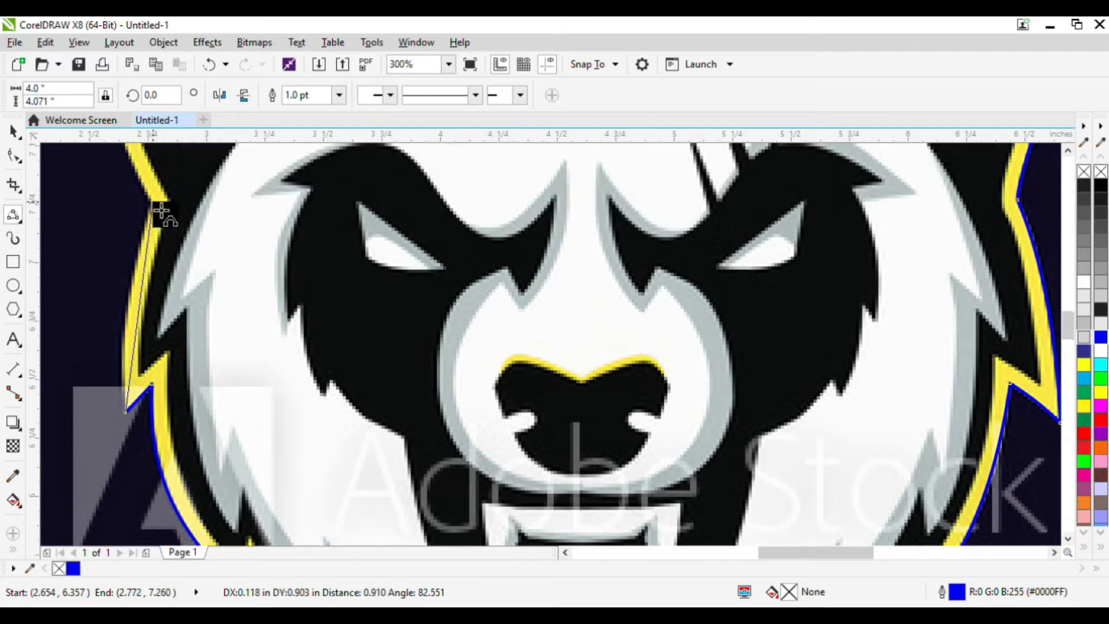
left_click(127, 297)
scroll(152, 302, "down", 1)
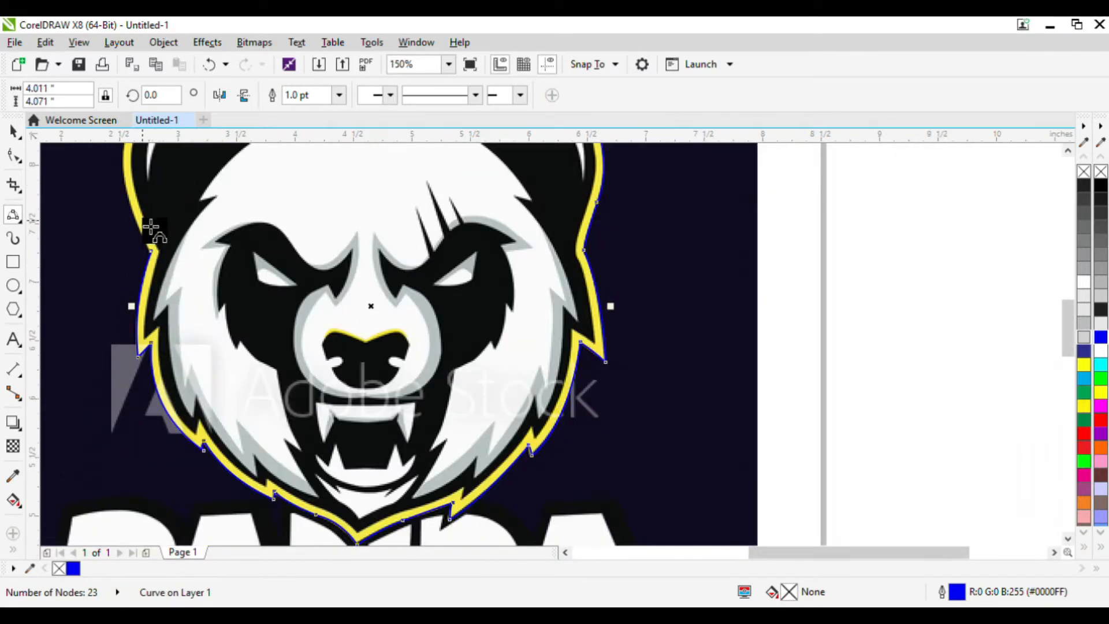
scroll(144, 218, "up", 1)
left_click_drag(169, 293, 117, 209)
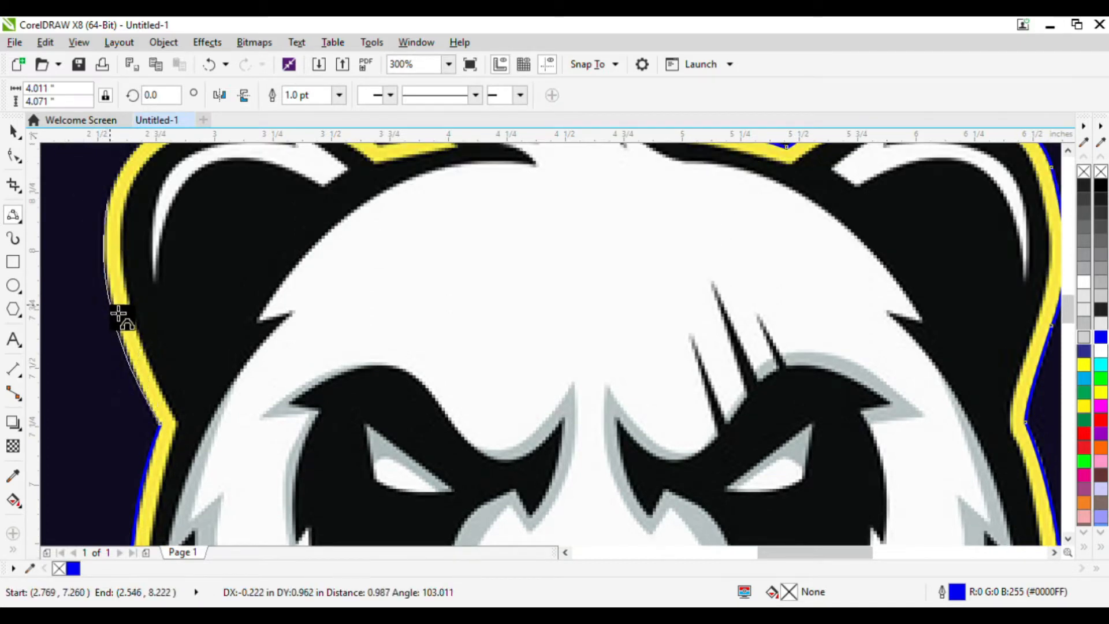
left_click(117, 208)
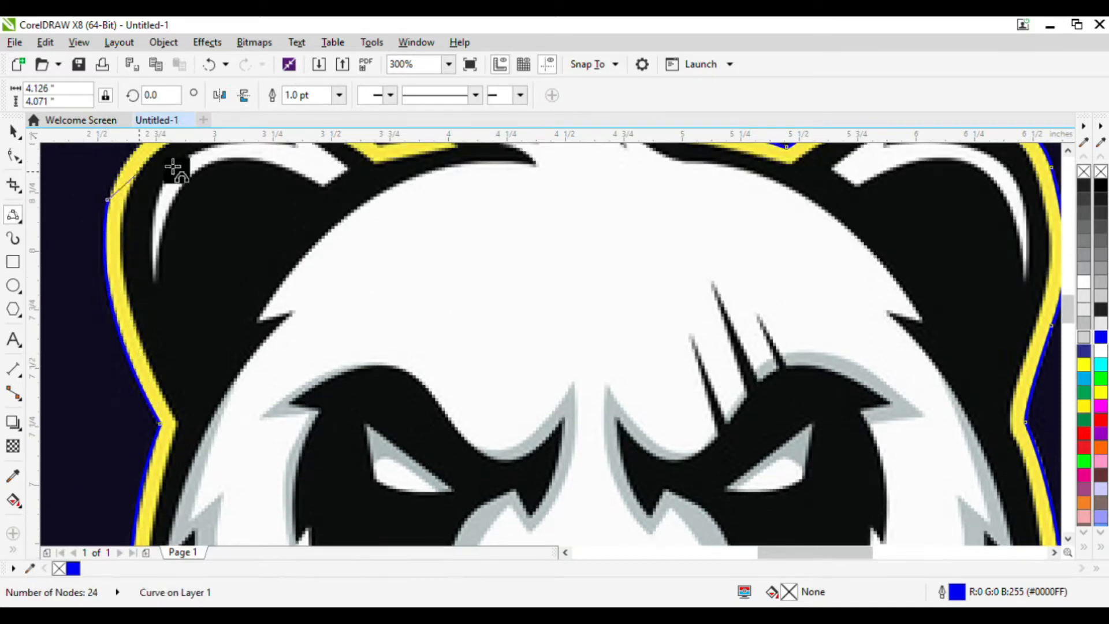
Trace over the left ear and top tuft back to the starting spike to close the outline, then reshape the segment beside the spike.
scroll(258, 141, "up", 1)
left_click_drag(107, 281, 581, 177)
left_click(172, 218)
left_click(341, 207)
left_click(421, 228)
left_click(403, 220)
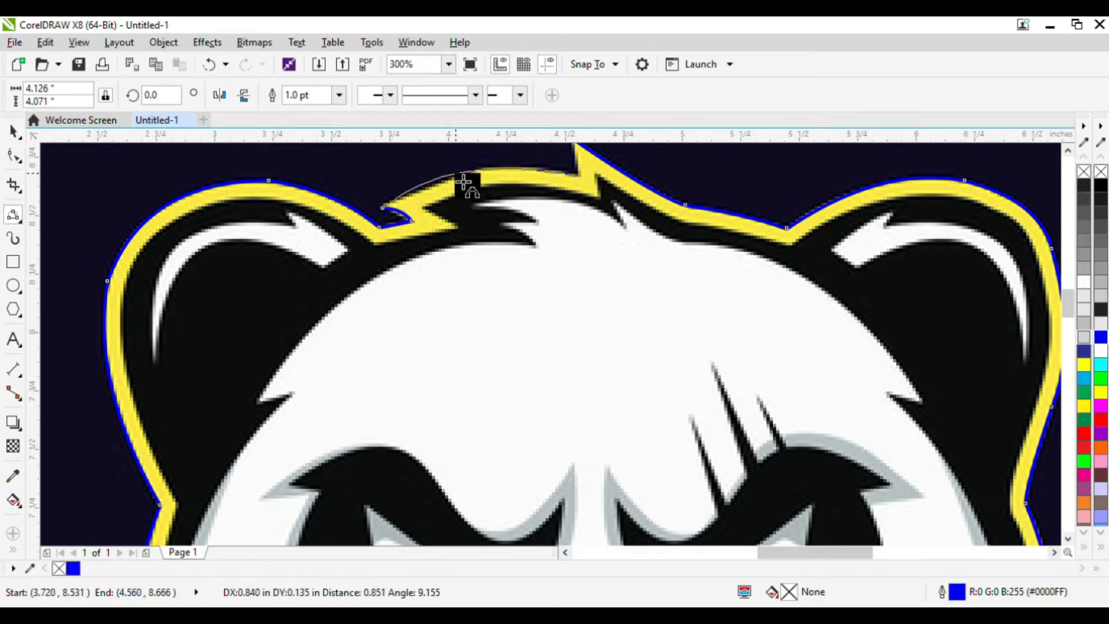
left_click(479, 170)
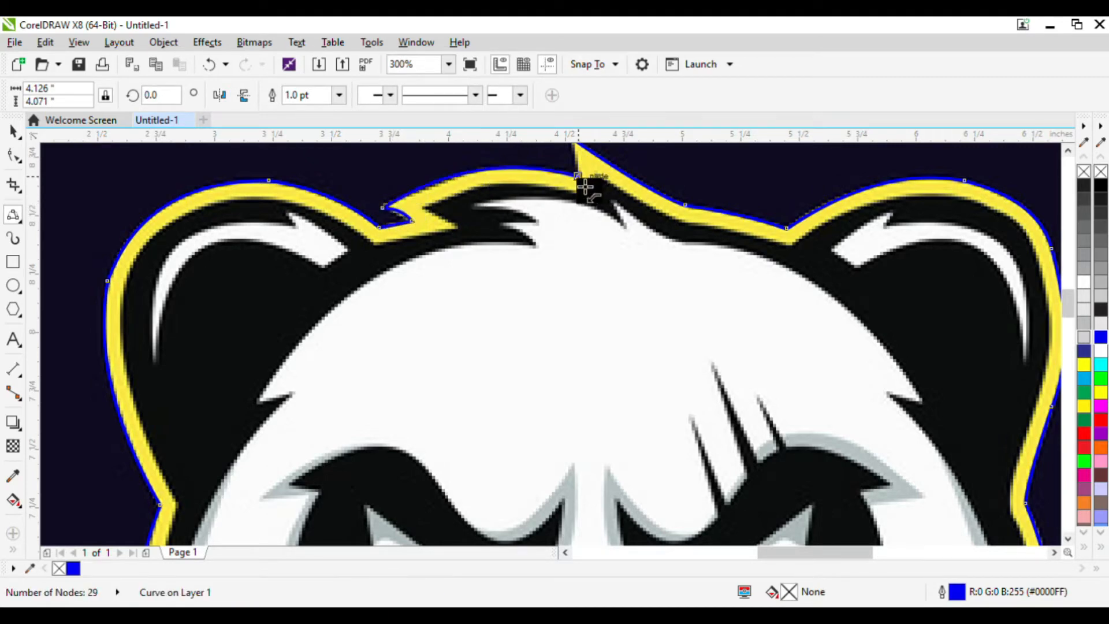
mouse_move(580, 176)
left_mouse_down()
mouse_move(580, 140)
mouse_move(578, 181)
left_mouse_up()
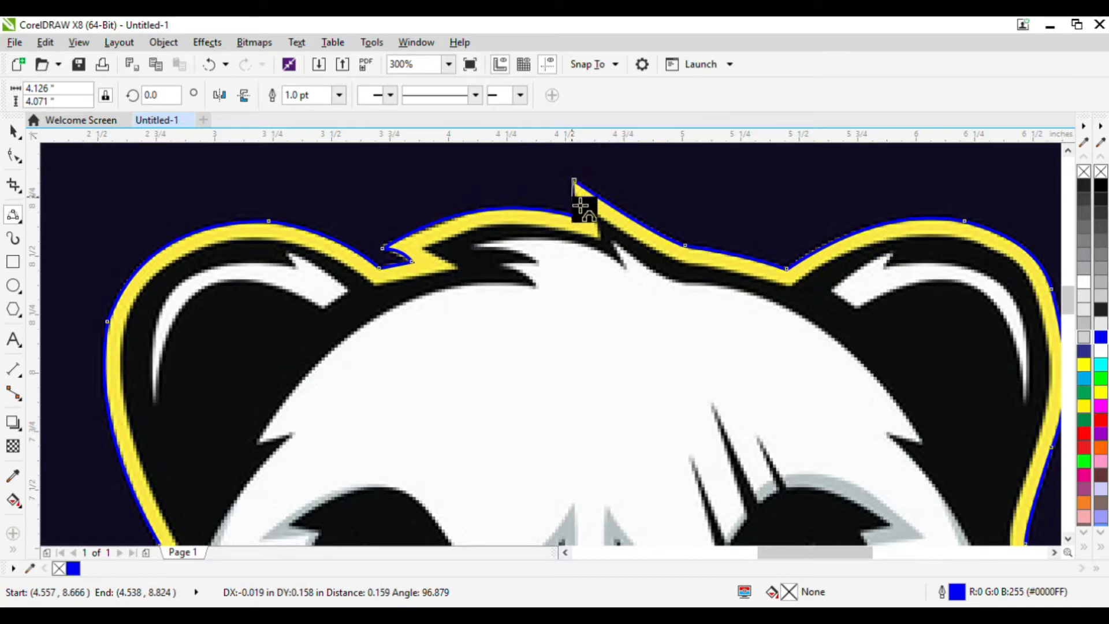
left_click(587, 199)
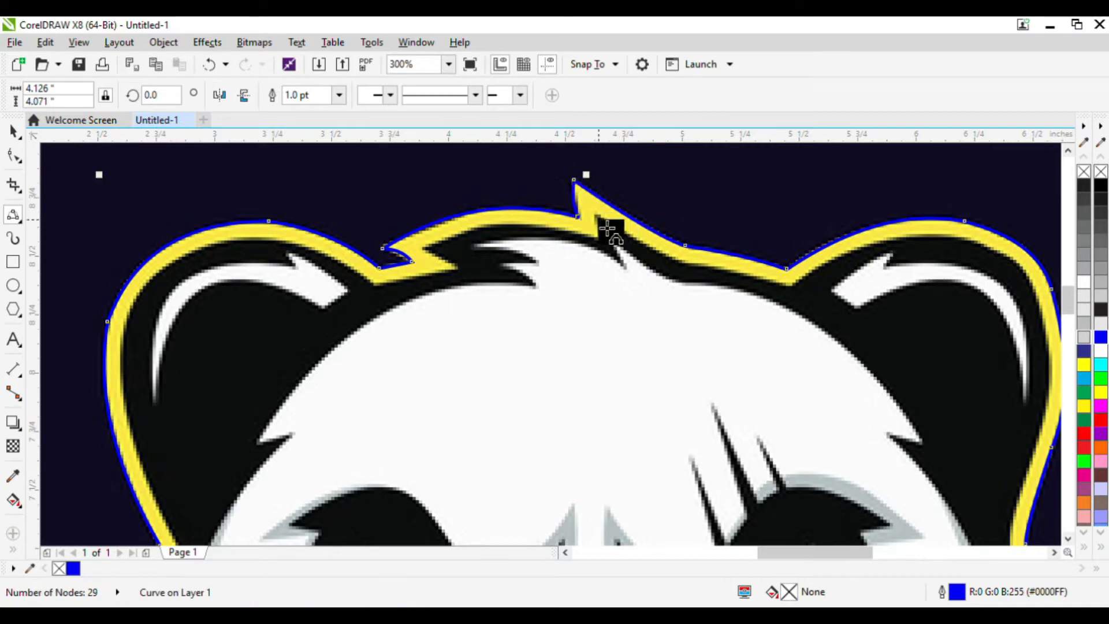
left_click_drag(603, 223, 700, 279)
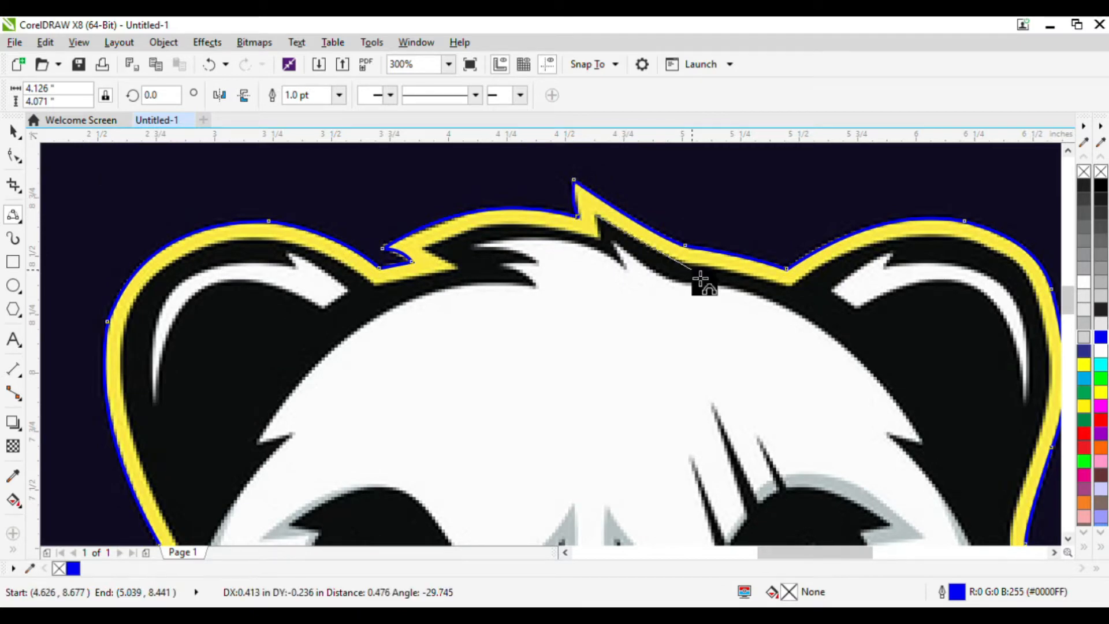
Start a second curve along the inner edge of the yellow outline, tracing from the top spike toward the right ear.
left_click(667, 263)
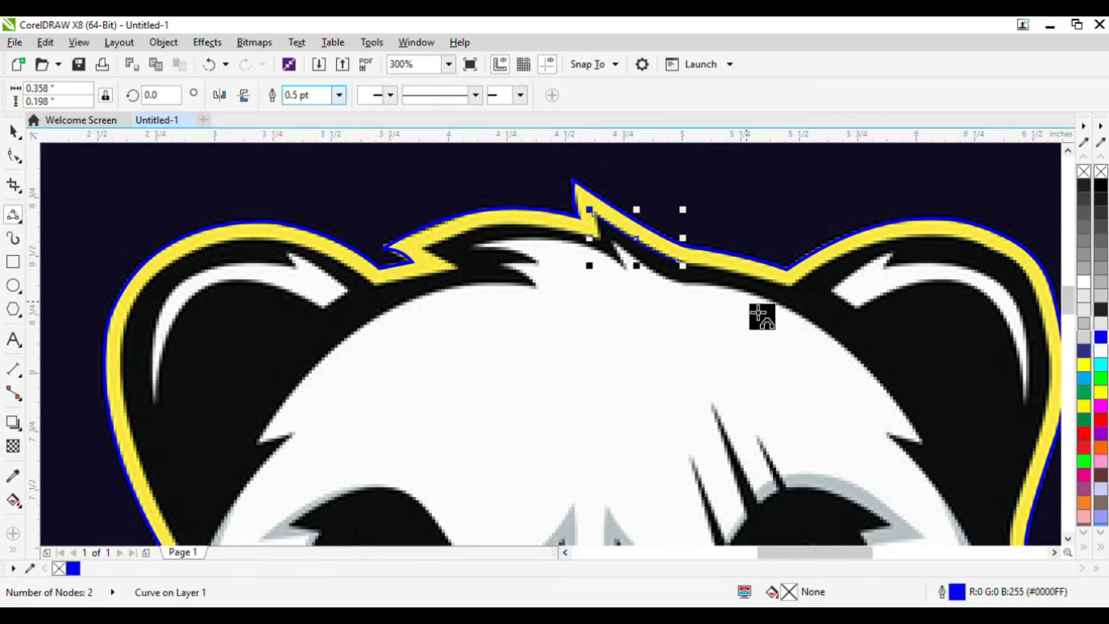
scroll(688, 282, "up", 1)
left_click(686, 257)
left_click(905, 305)
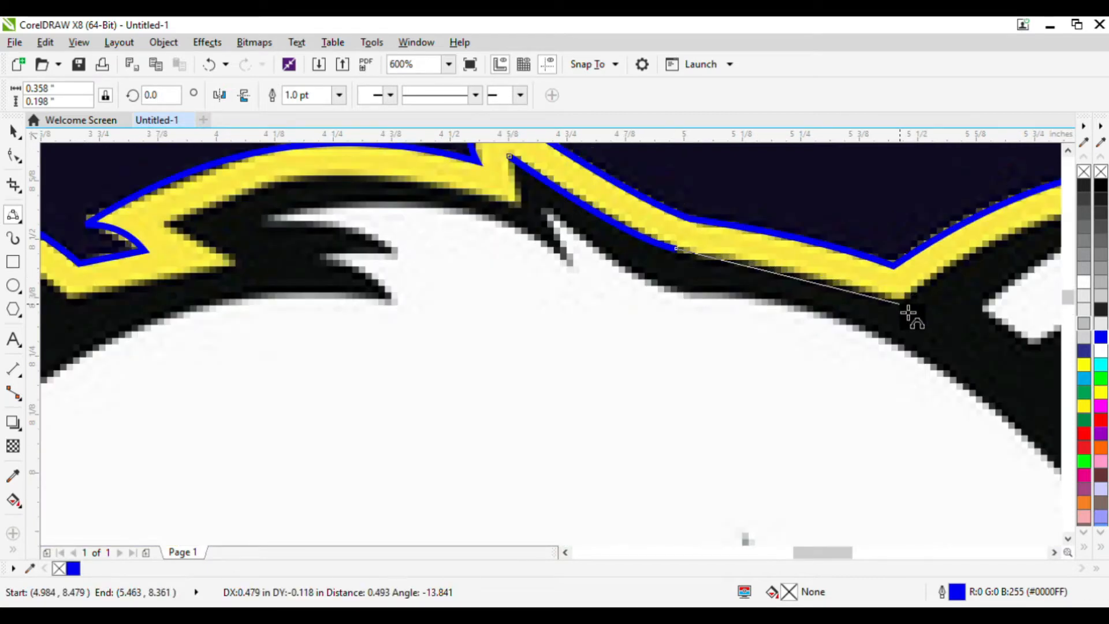
scroll(800, 281, "down", 2)
scroll(577, 230, "up", 2)
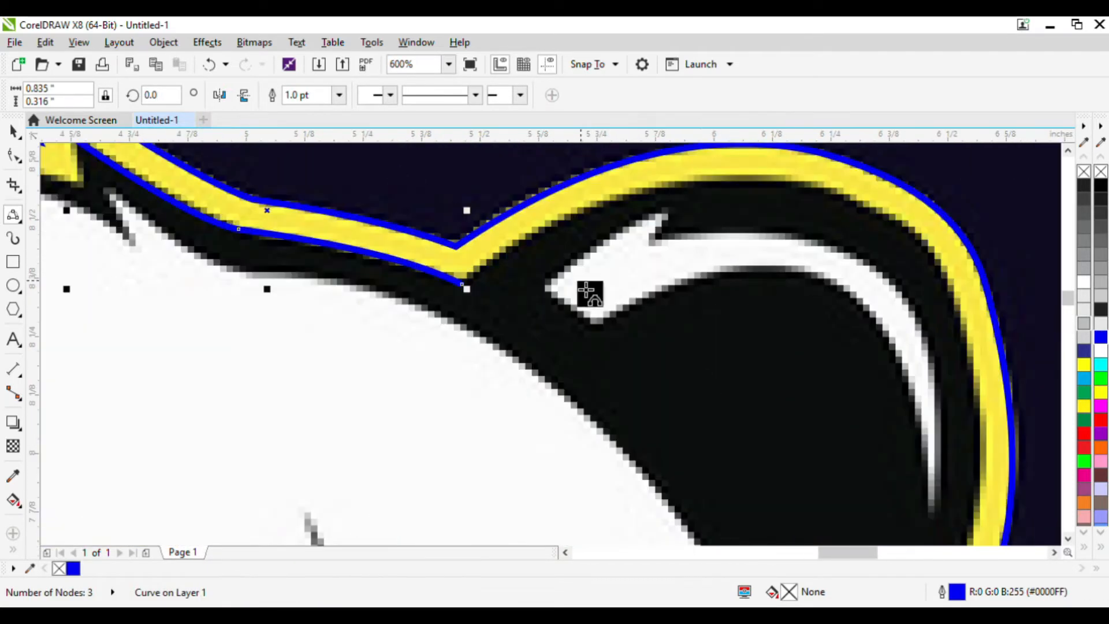
Continue the inner-edge curve over the top of the right ear, bending the segments to follow the contour.
left_click_drag(844, 192, 671, 195)
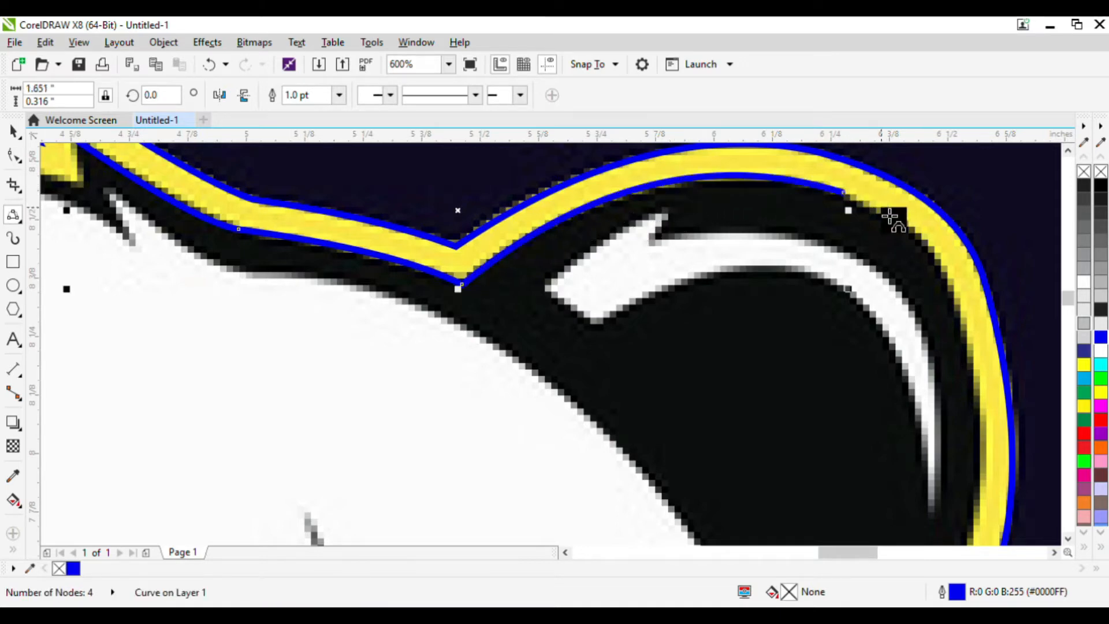
left_click_drag(974, 379, 943, 266)
left_click(943, 265)
scroll(889, 238, "down", 2)
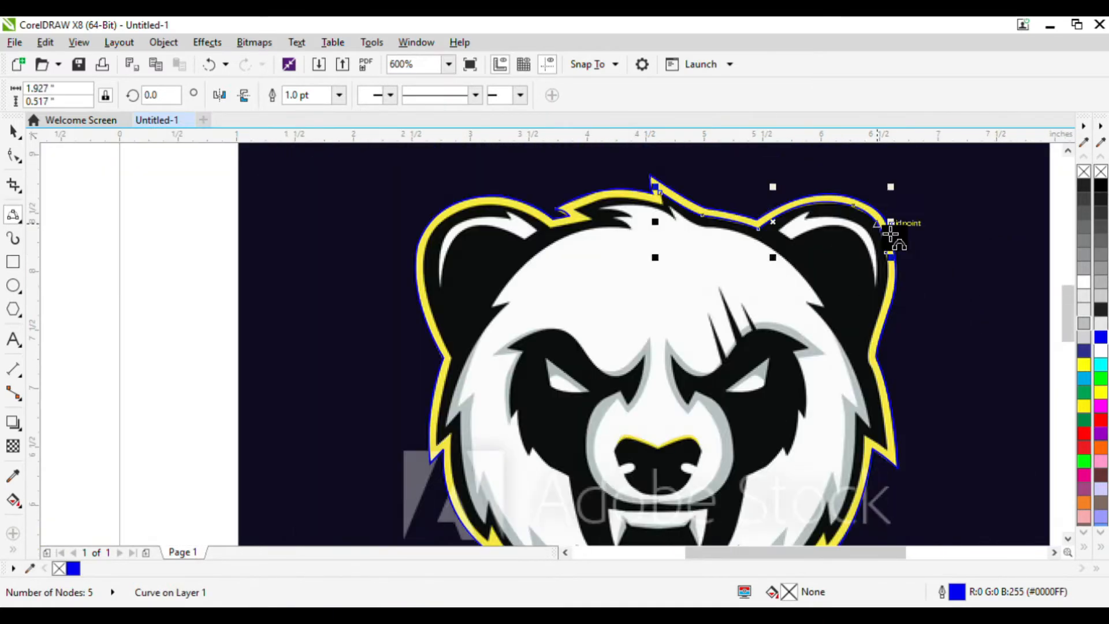
scroll(919, 283, "up", 2)
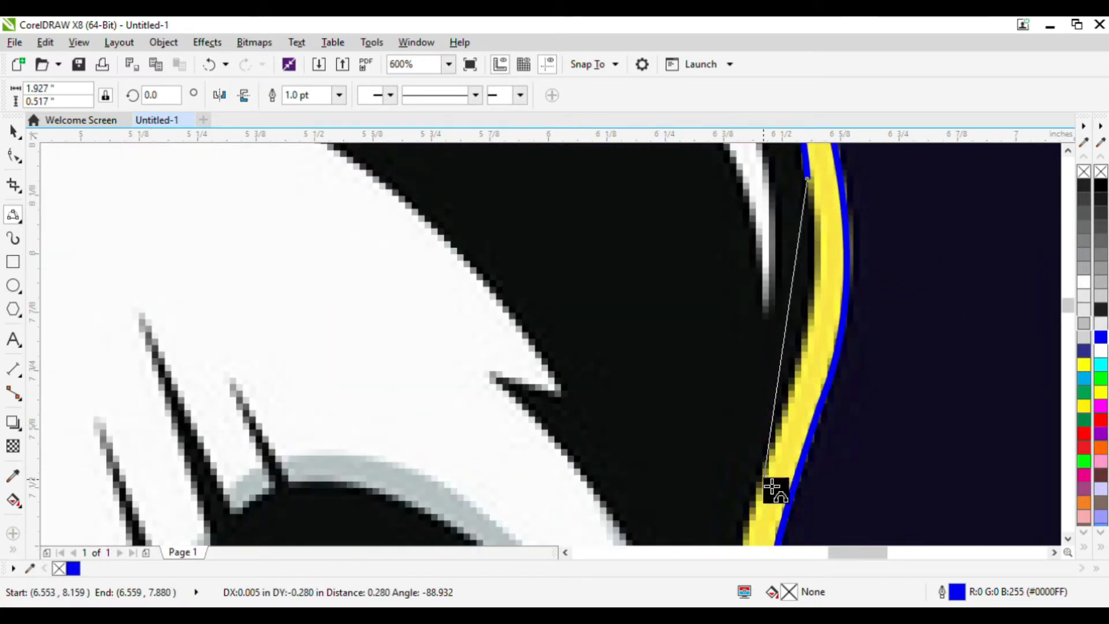
Trace the inner edge down the right side of the head to the first cheek spike.
left_click_drag(772, 466, 822, 305)
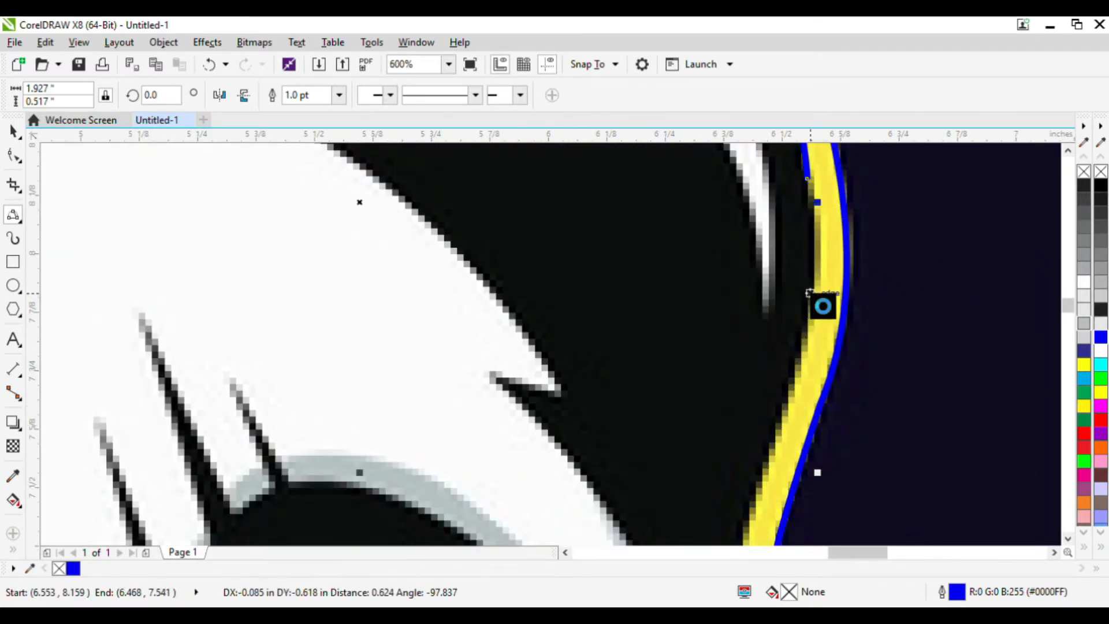
scroll(837, 373, "down", 2)
scroll(794, 300, "up", 1)
left_click(783, 294)
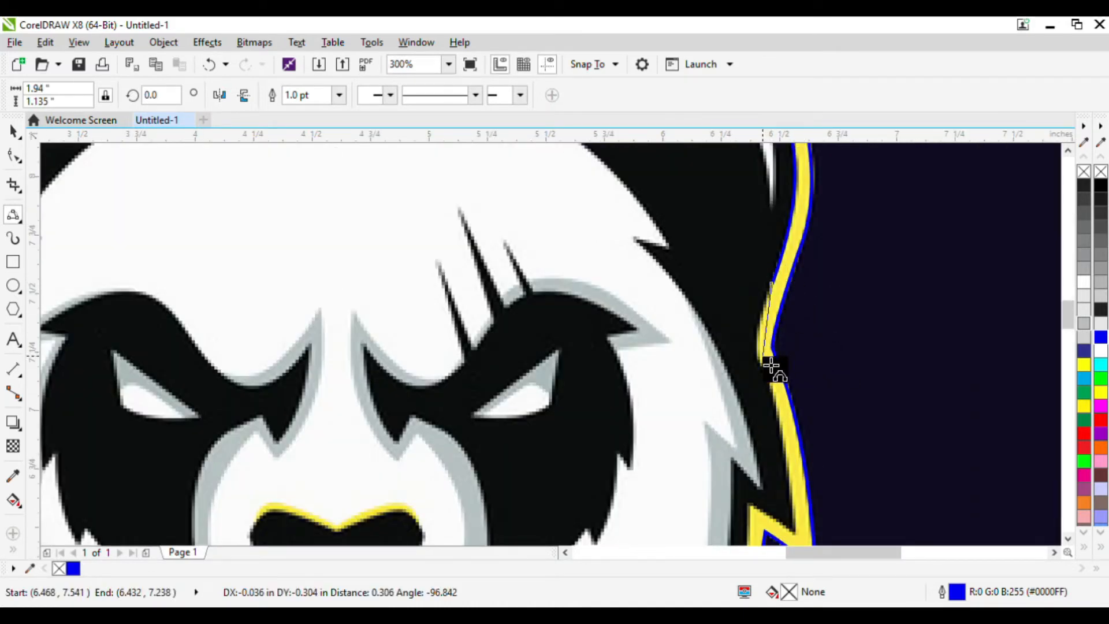
left_click(765, 349)
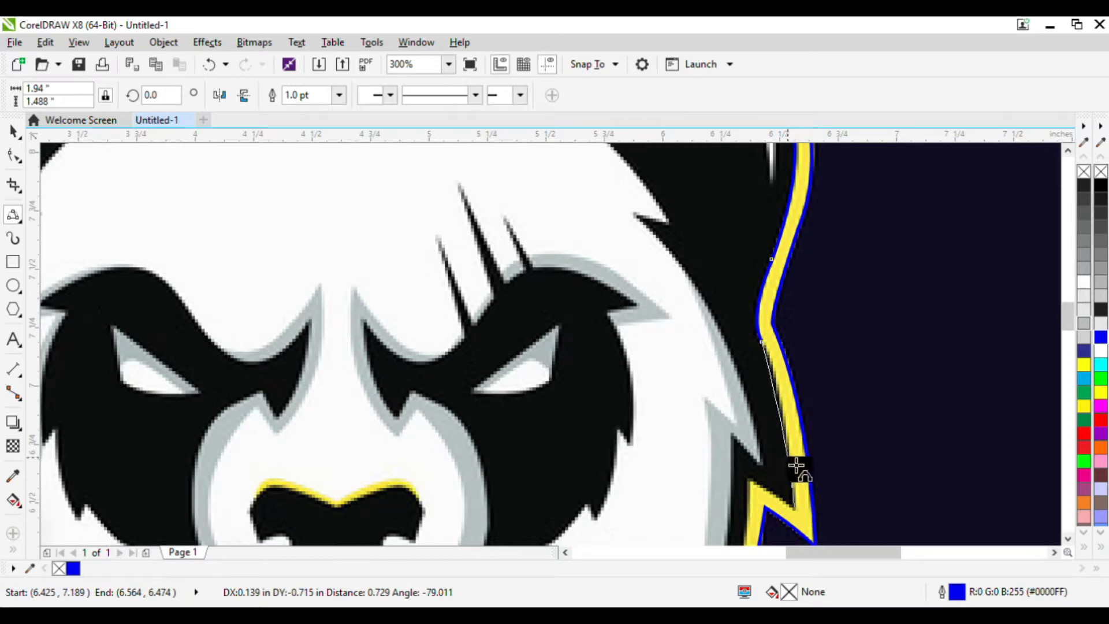
left_click(795, 509)
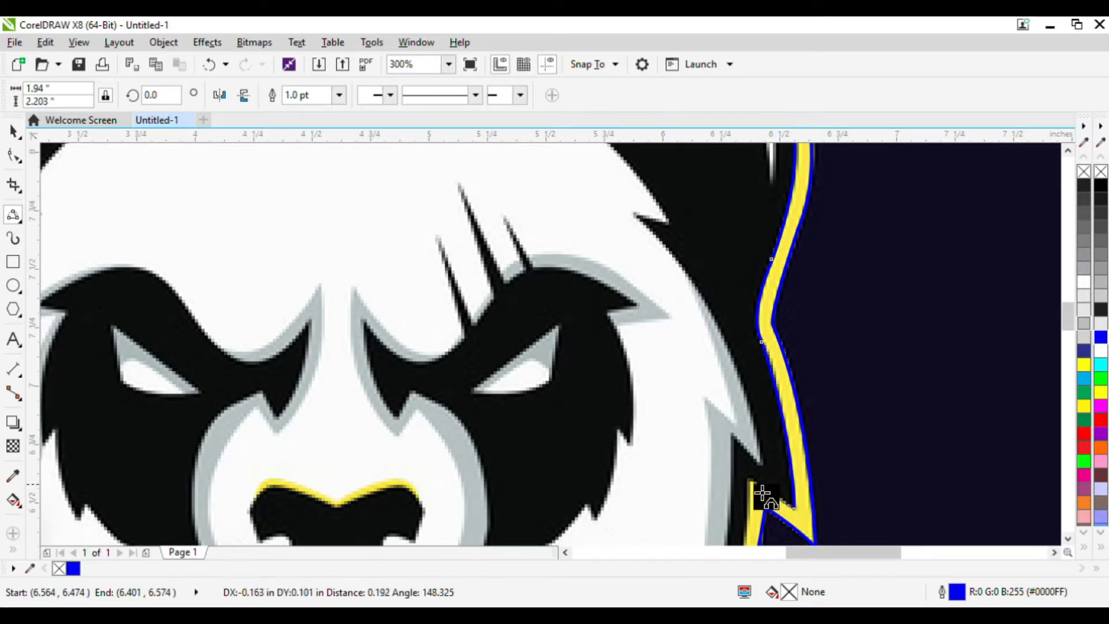
left_click(749, 481)
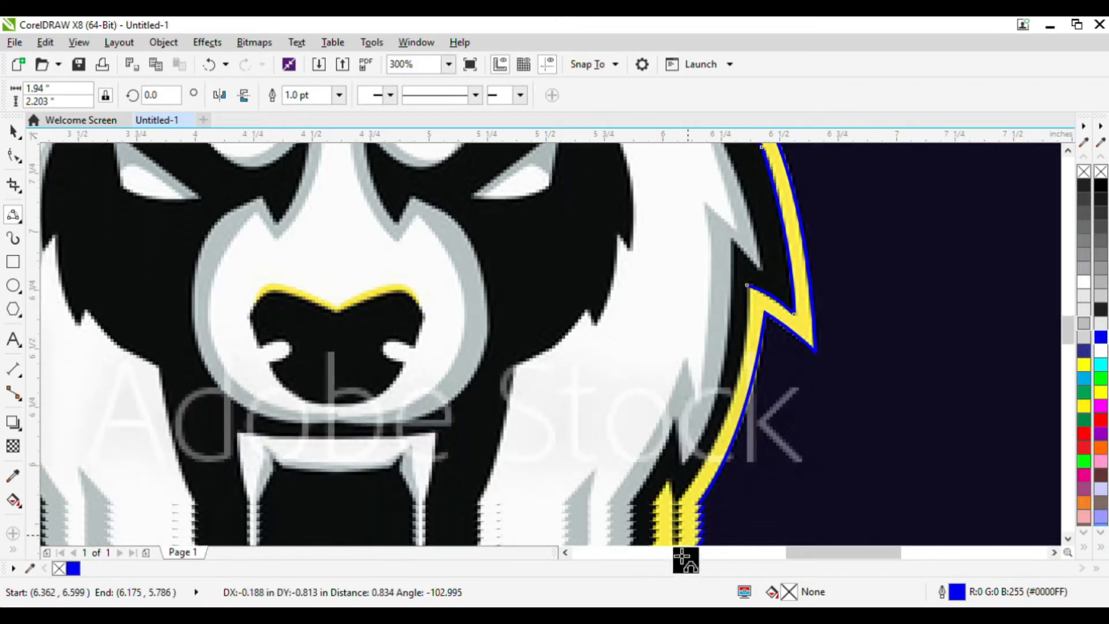
Continue the inner-edge trace down the lower spikes of the right cheek.
mouse_move(681, 505)
left_mouse_down()
mouse_move(733, 426)
mouse_move(729, 440)
left_mouse_up()
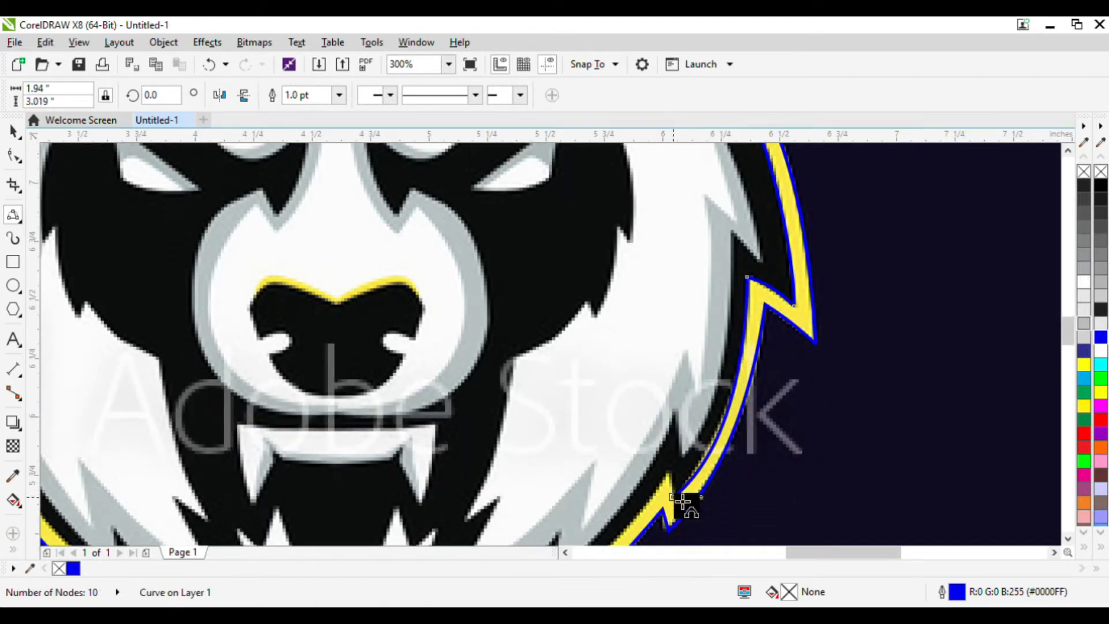
left_click(671, 473)
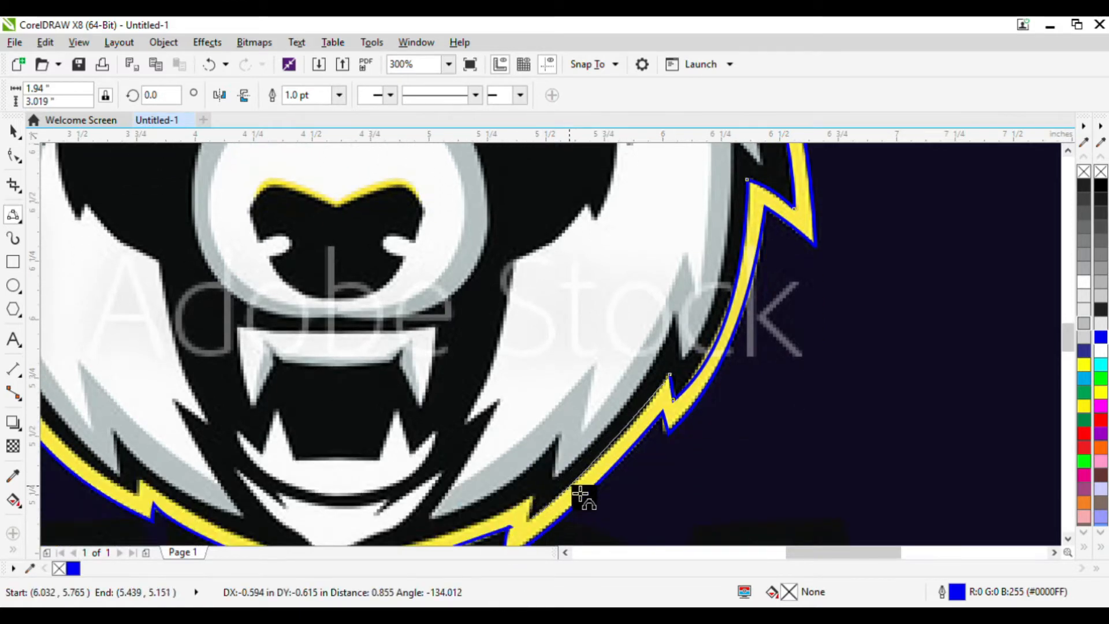
left_click(532, 517)
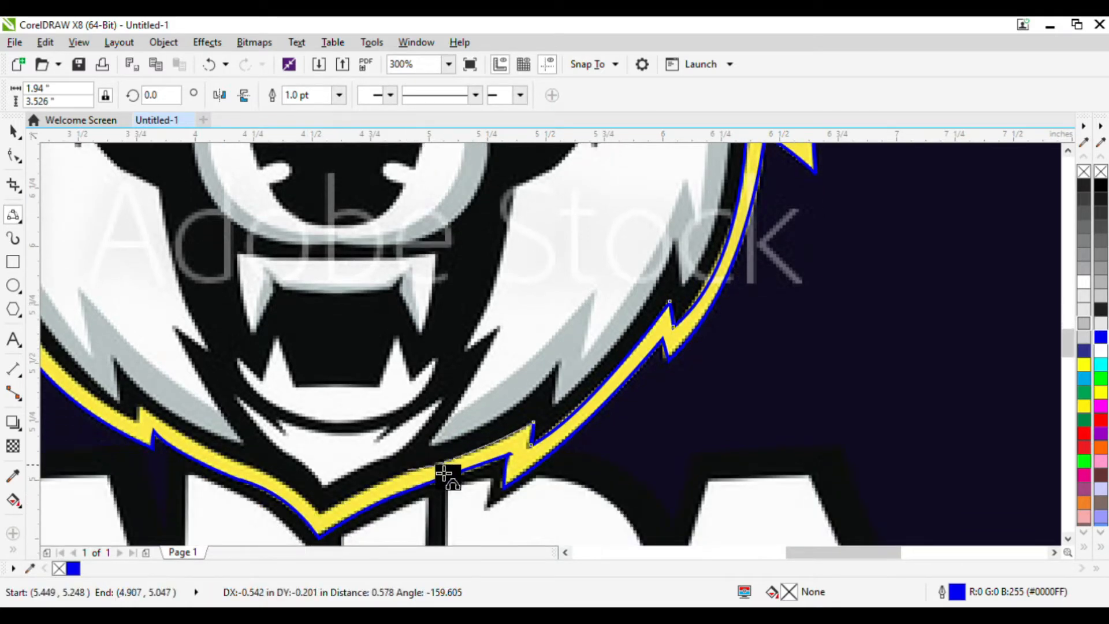
Trace the inner edge across the chin and up to the lower spike of the left cheek.
left_click_drag(450, 471, 413, 470)
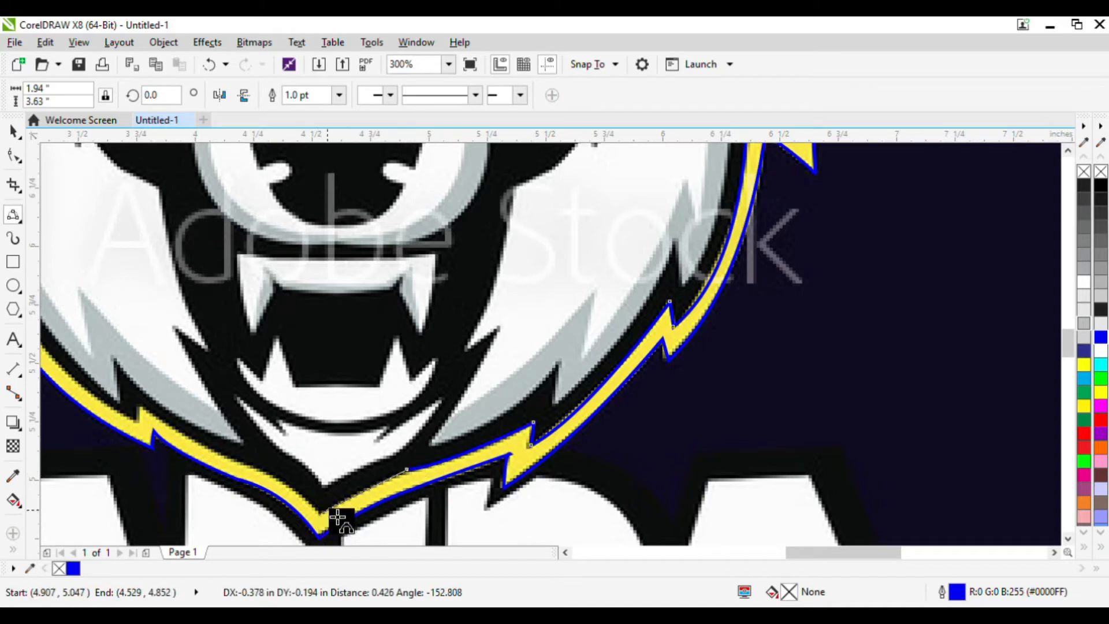
left_click_drag(354, 507, 325, 524)
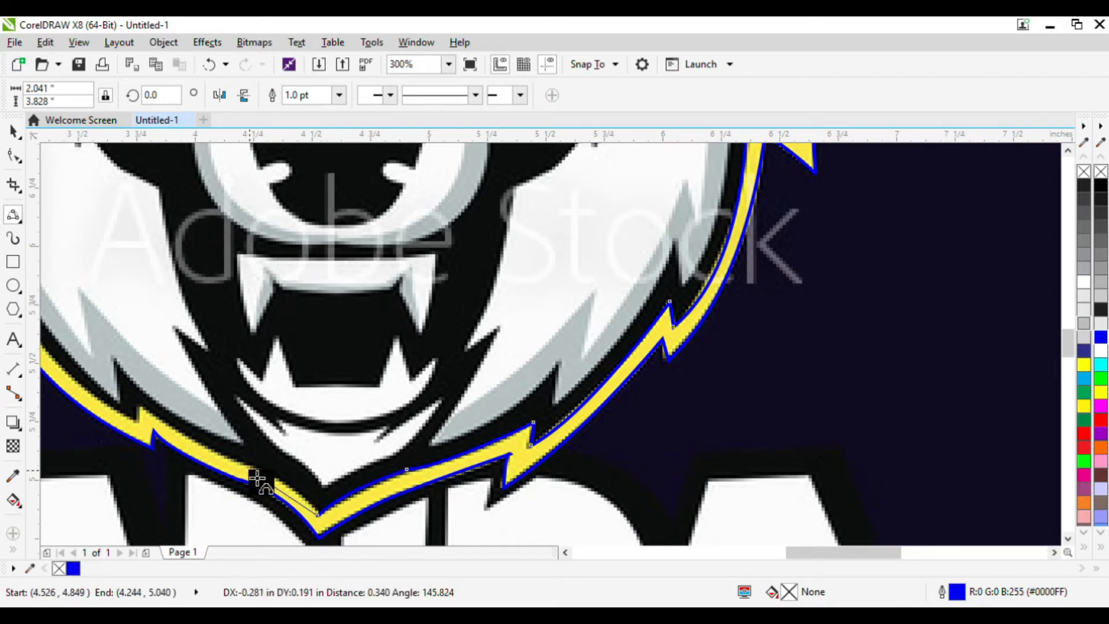
left_click(243, 464)
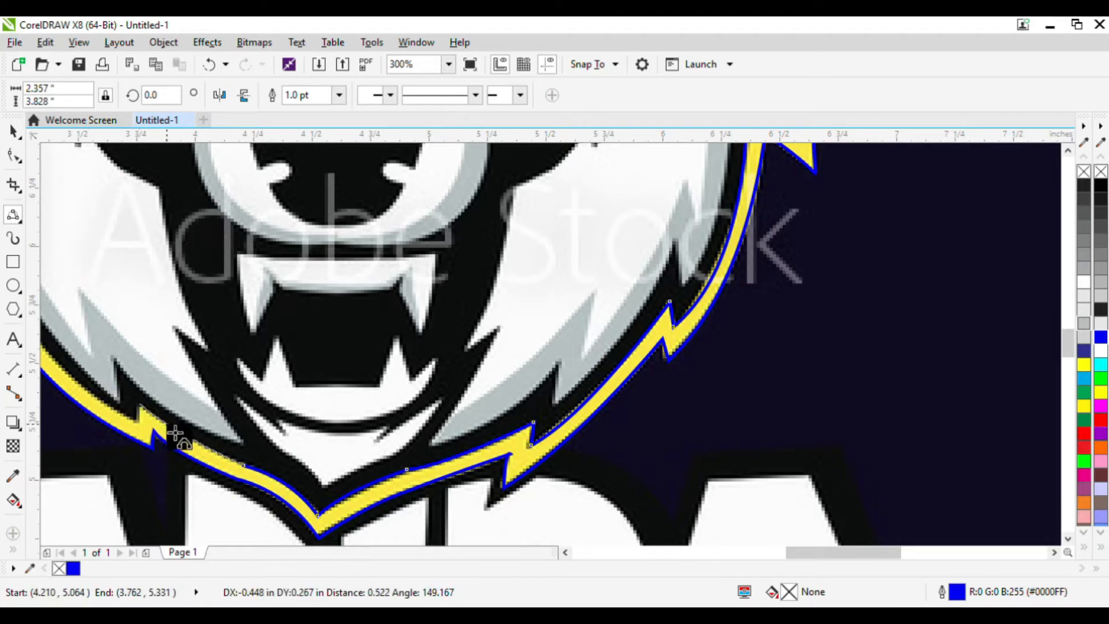
left_click(139, 403)
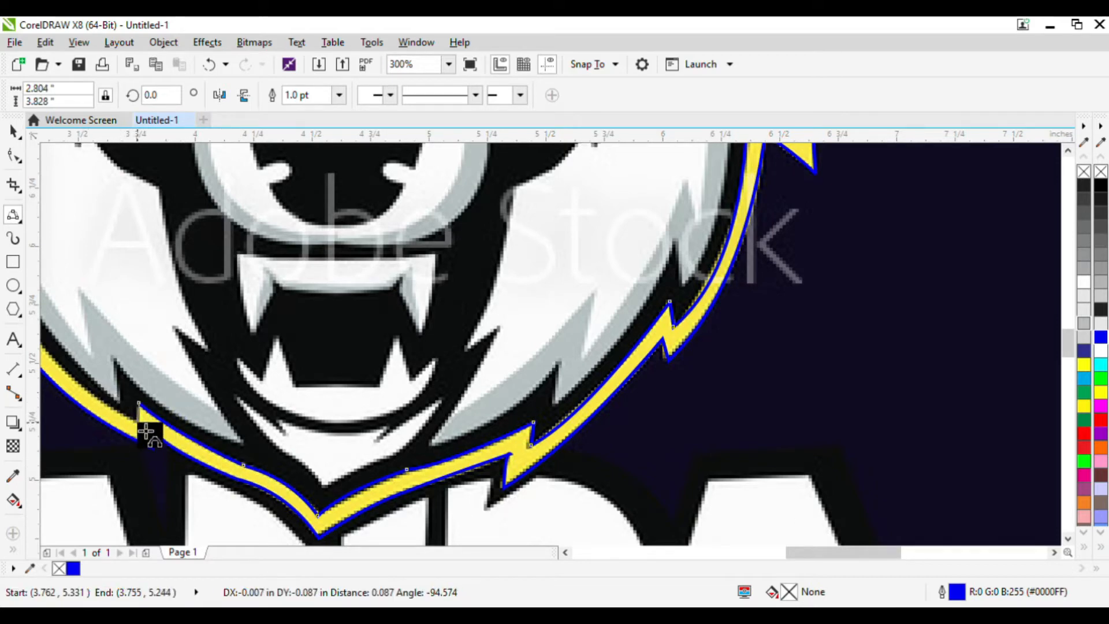
scroll(145, 359, "left", 3)
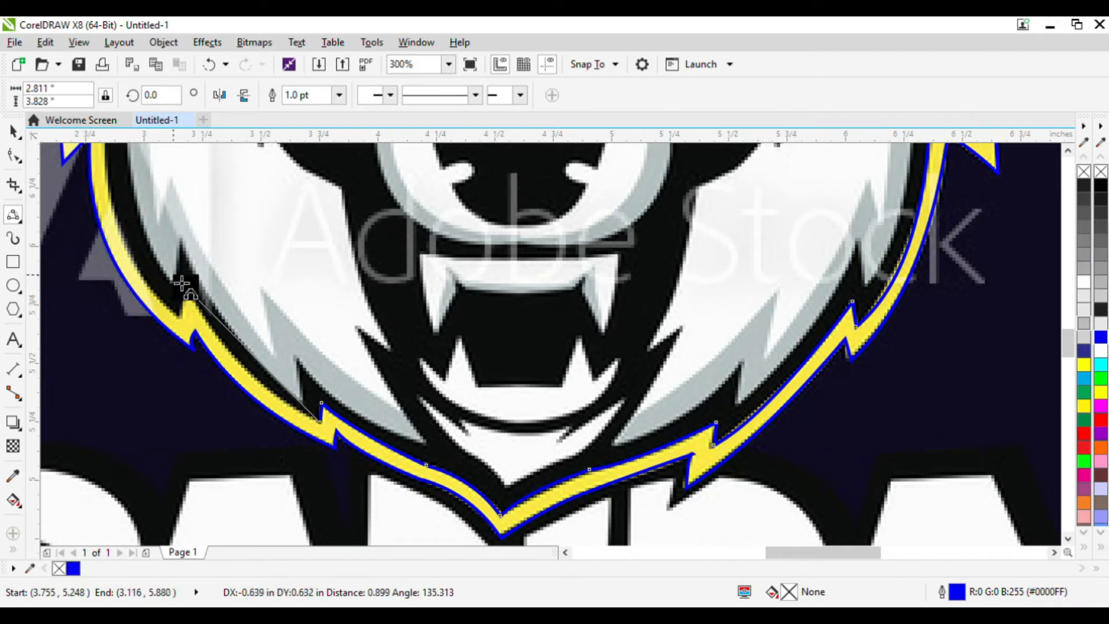
Trace the inner edge up the spikes of the left cheek.
left_click_drag(182, 283, 213, 327)
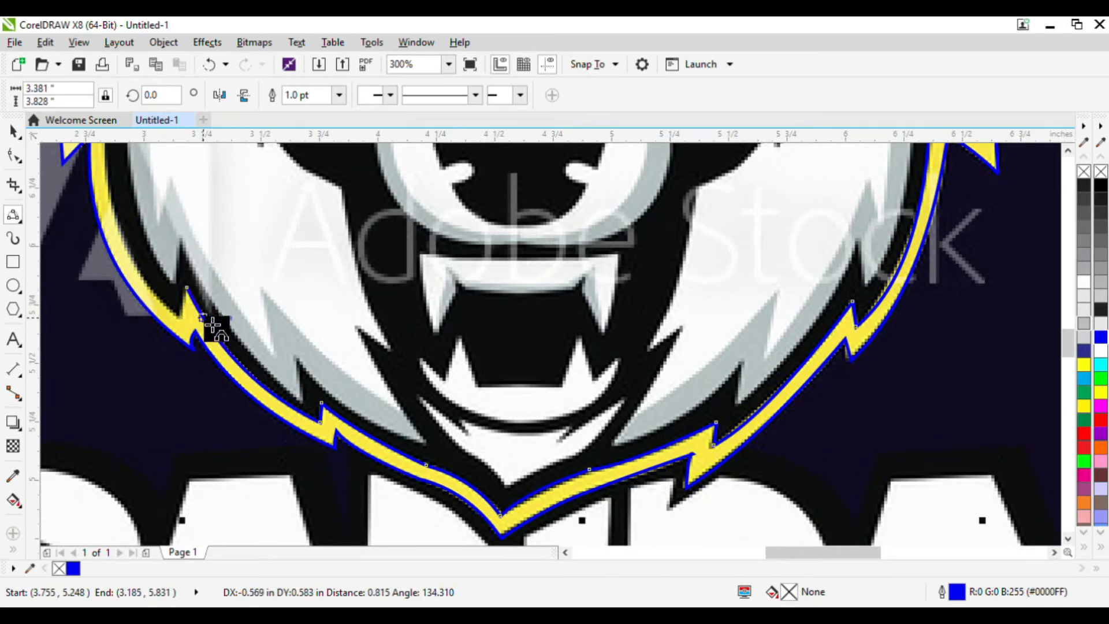
left_click(204, 318)
left_click_drag(186, 288, 179, 320)
scroll(119, 163, "up", 3)
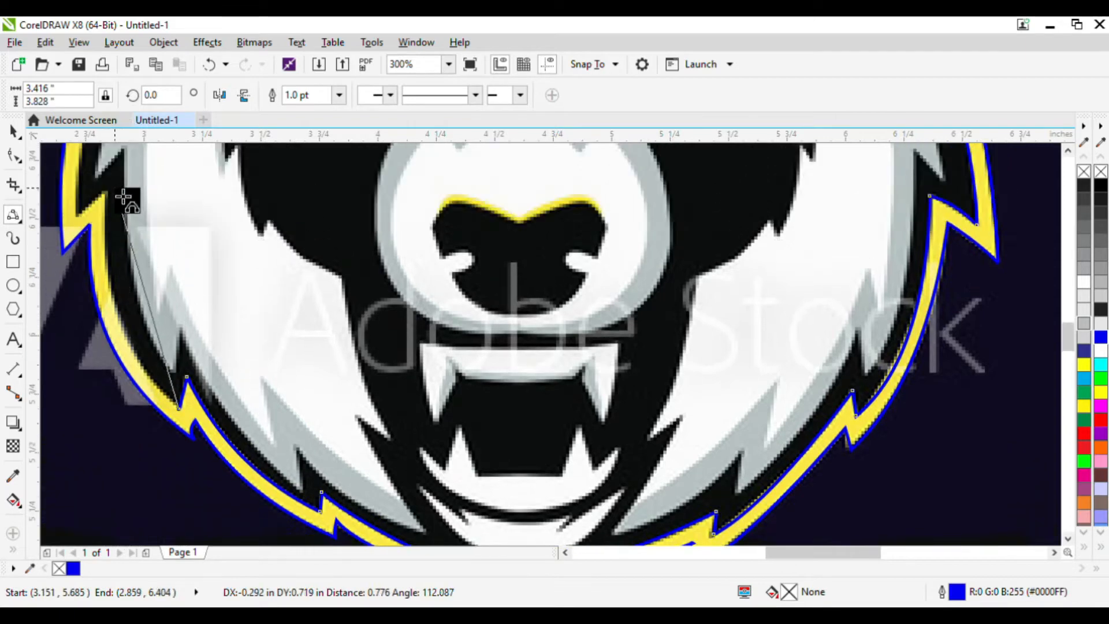
left_click(112, 198)
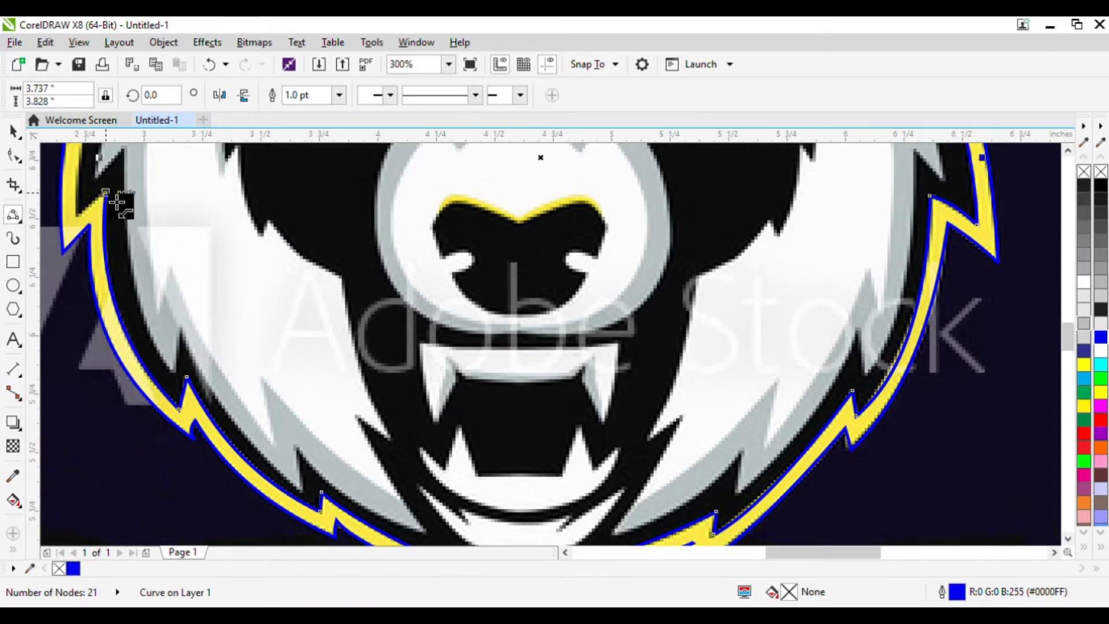
double_click(83, 229)
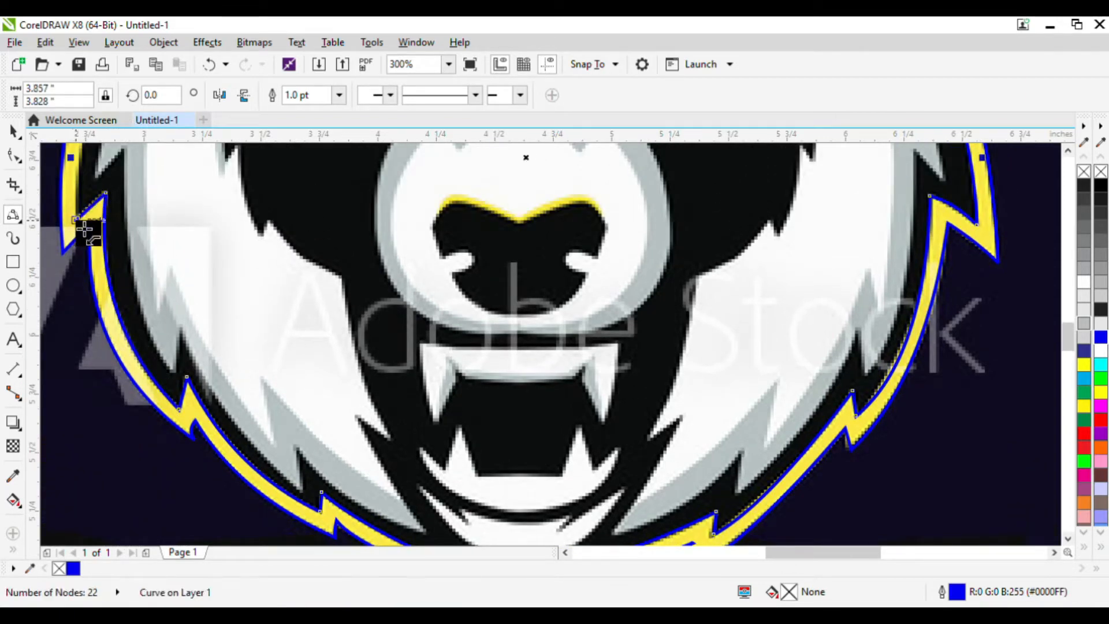
Continue the inner-edge trace up the left side of the head to the left ear.
scroll(116, 185, "up", 5)
left_click_drag(115, 184, 97, 276)
scroll(97, 276, "down", 2)
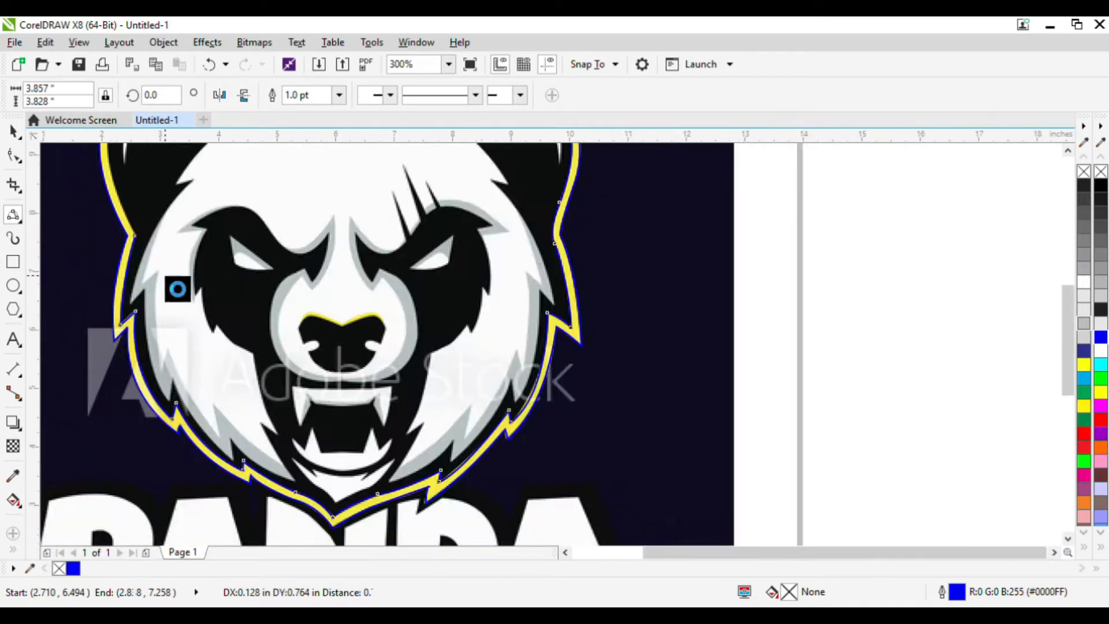
left_click(161, 283)
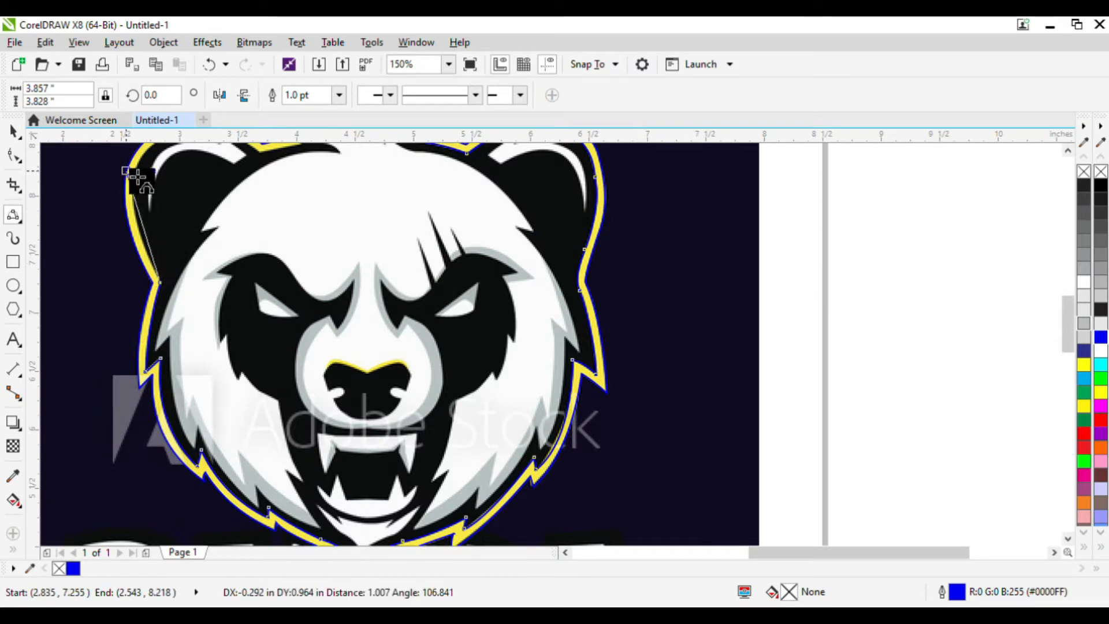
left_click_drag(145, 172, 146, 230)
scroll(179, 231, "down", 2)
scroll(173, 199, "up", 5)
scroll(154, 209, "down", 1)
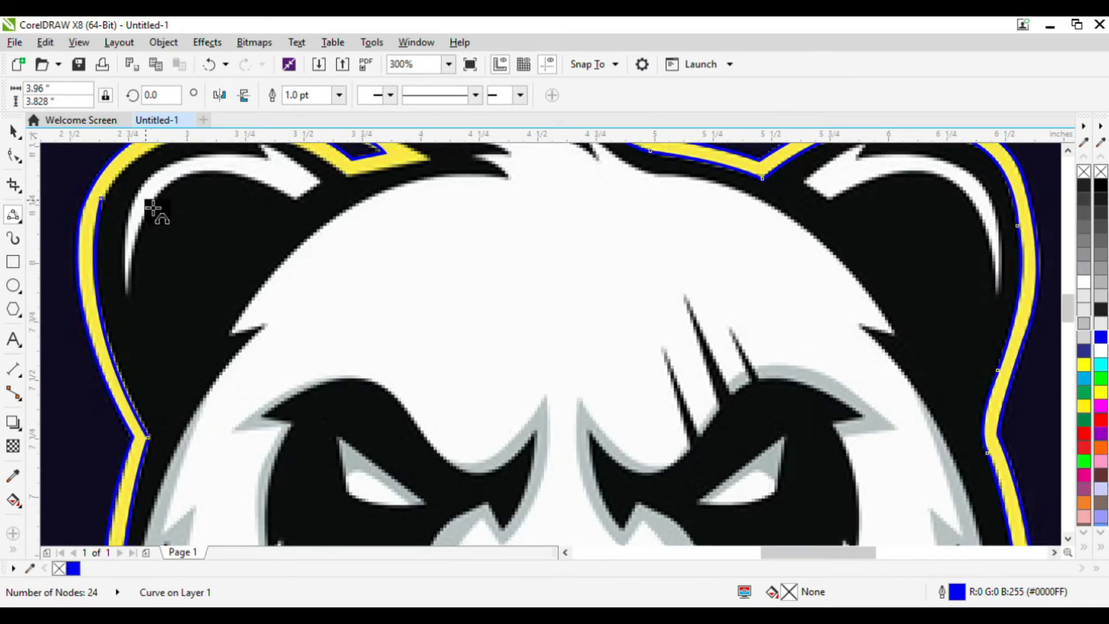
Trace the inner edge over the left ear, bending the segments along its curve.
left_click_drag(104, 201, 250, 190)
left_click_drag(167, 209, 260, 203)
mouse_move(353, 243)
left_mouse_down()
mouse_move(306, 217)
mouse_move(327, 218)
mouse_move(355, 245)
left_mouse_up()
mouse_move(432, 219)
left_mouse_down()
mouse_move(440, 227)
mouse_move(400, 233)
mouse_move(402, 209)
mouse_move(416, 211)
left_mouse_up()
left_click(415, 232)
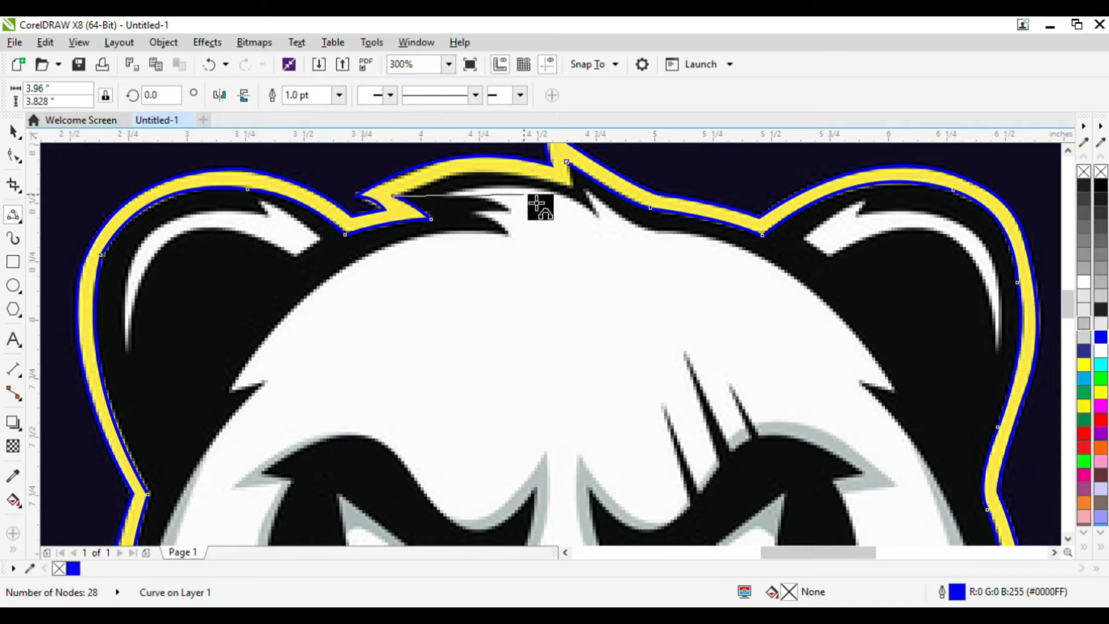
Trace across the top tuft back to the starting spike to close the inner outline.
left_click_drag(573, 190, 503, 186)
left_click(476, 183)
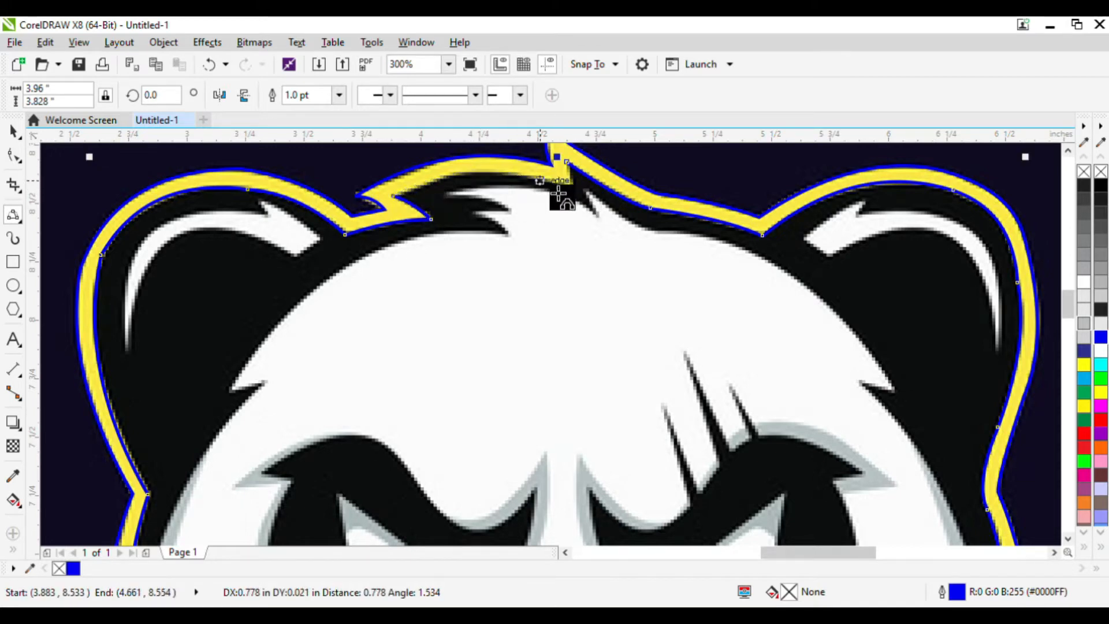
left_click_drag(580, 201, 574, 174)
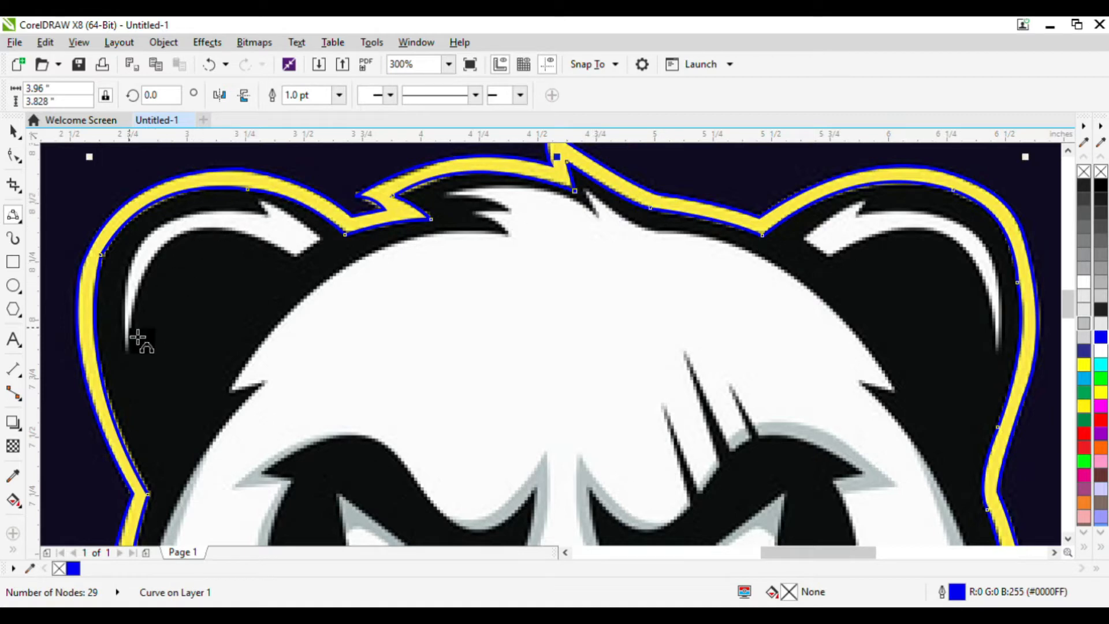
Start a new curve tracing the left edge and top of the white highlight inside the left ear.
left_click_drag(149, 302, 171, 234)
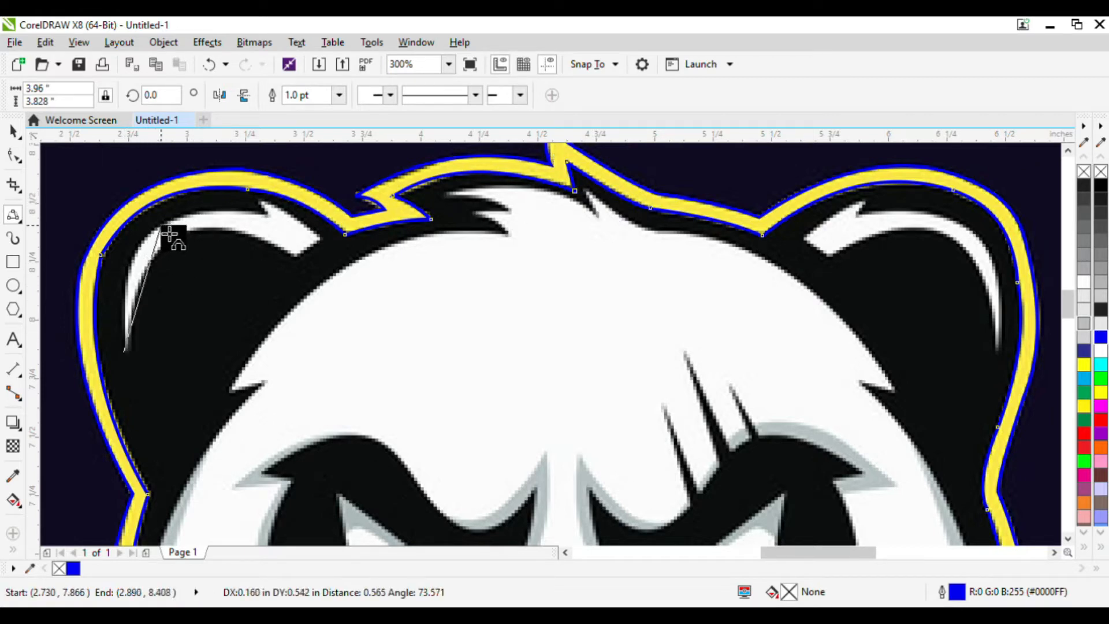
left_click(142, 264)
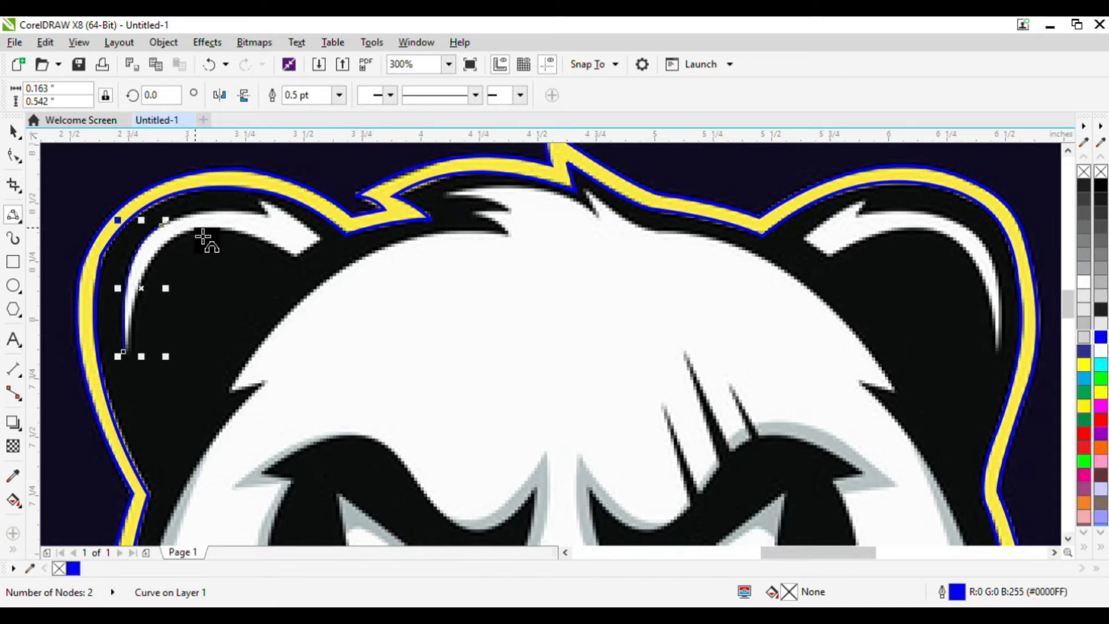
scroll(168, 226, "up", 3)
left_click_drag(174, 250, 605, 209)
left_click(405, 203)
scroll(384, 198, "down", 2)
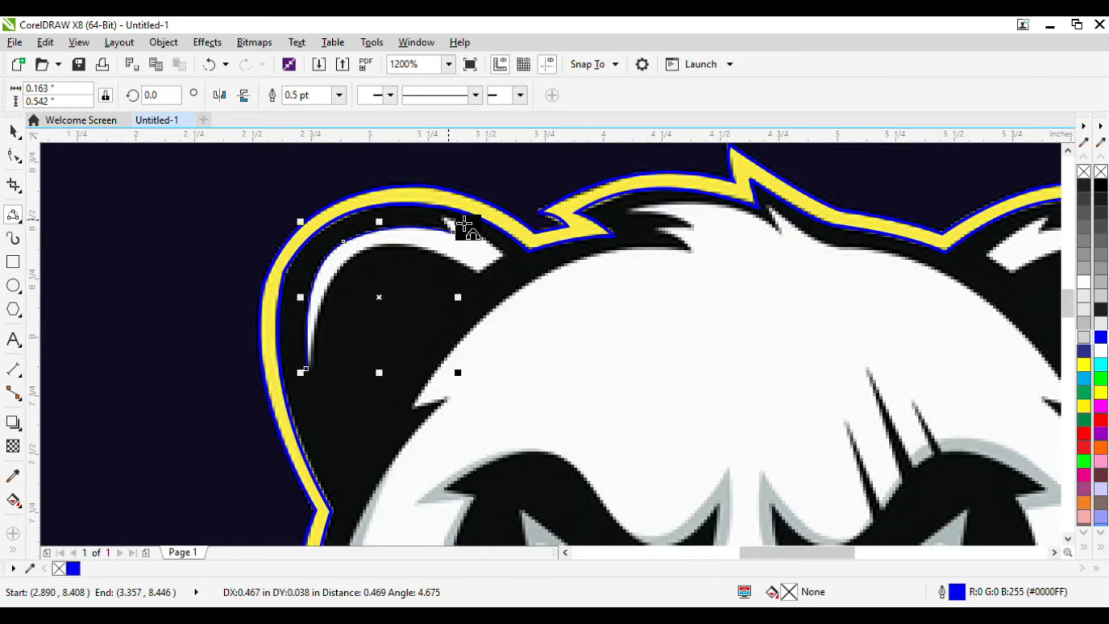
Trace the highlight's upper edge to its pointed tip, undoing the last misplaced segment.
scroll(459, 223, "up", 1)
left_click_drag(440, 265, 538, 307)
left_click(416, 232)
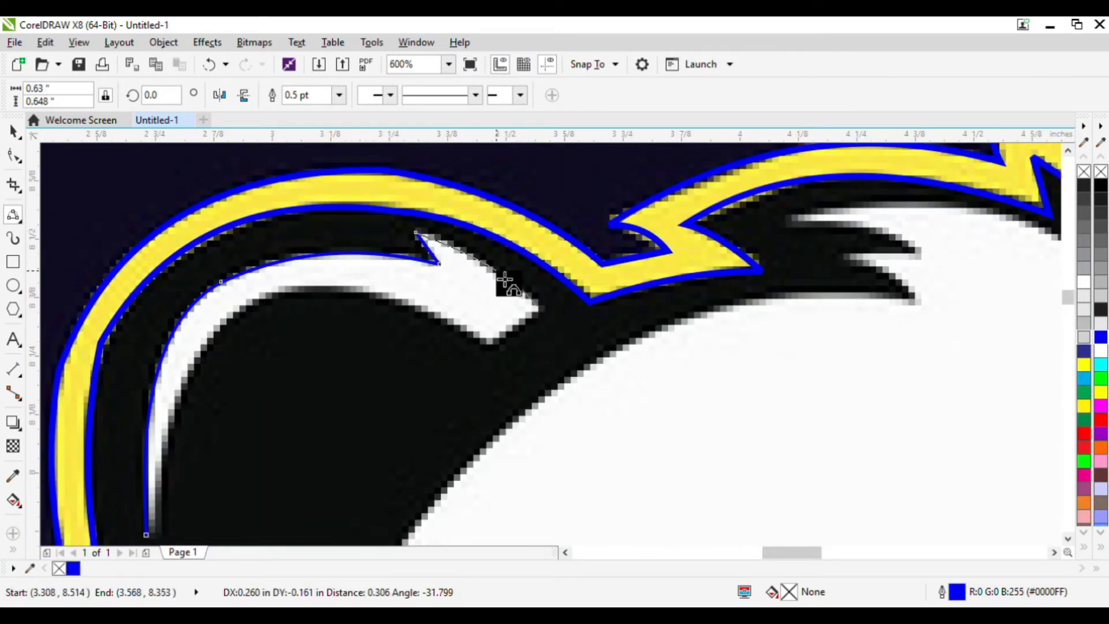
left_click(551, 315)
left_click_drag(473, 351, 553, 315)
key("ctrl+z")
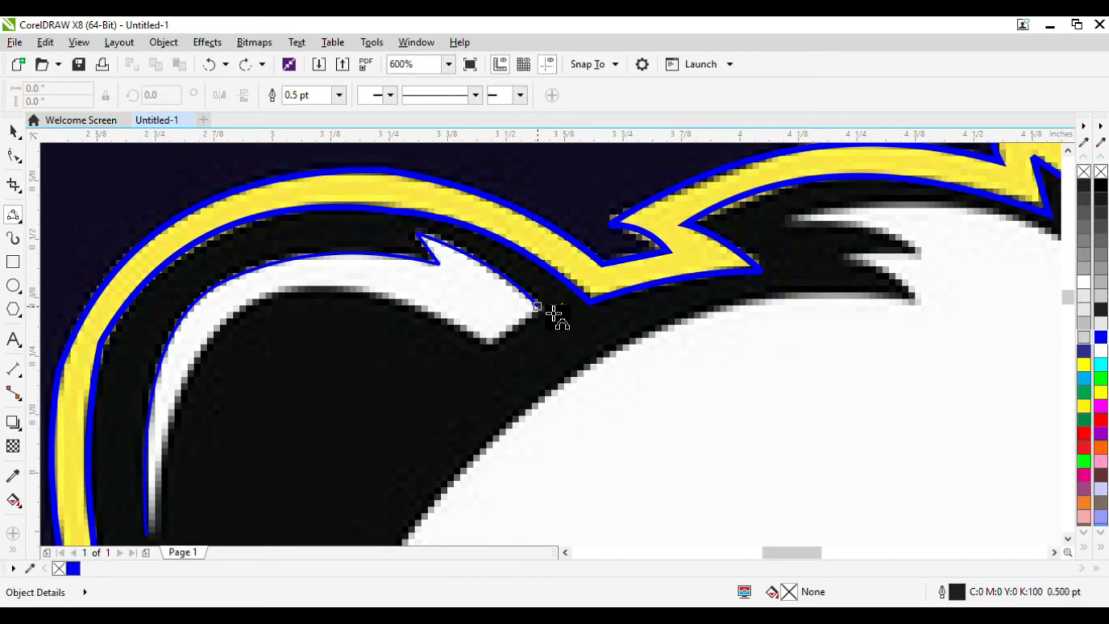
Trace the highlight's lower edge back to its starting point to close the ear highlight shape.
scroll(554, 315, "up", 2)
left_click(544, 303)
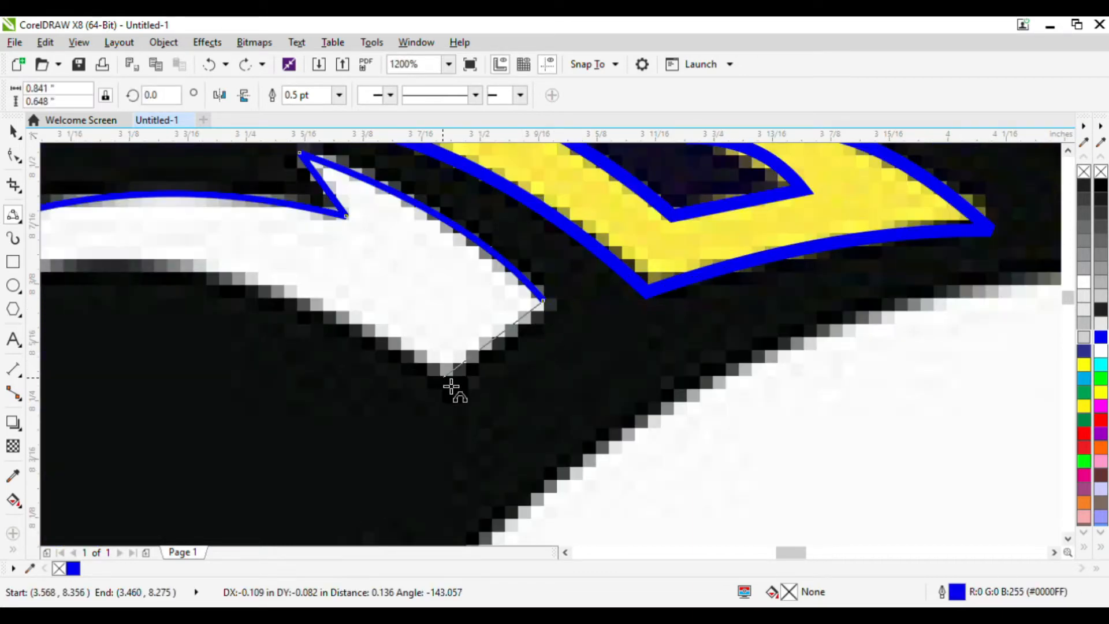
scroll(462, 376, "down", 2)
left_click(498, 355)
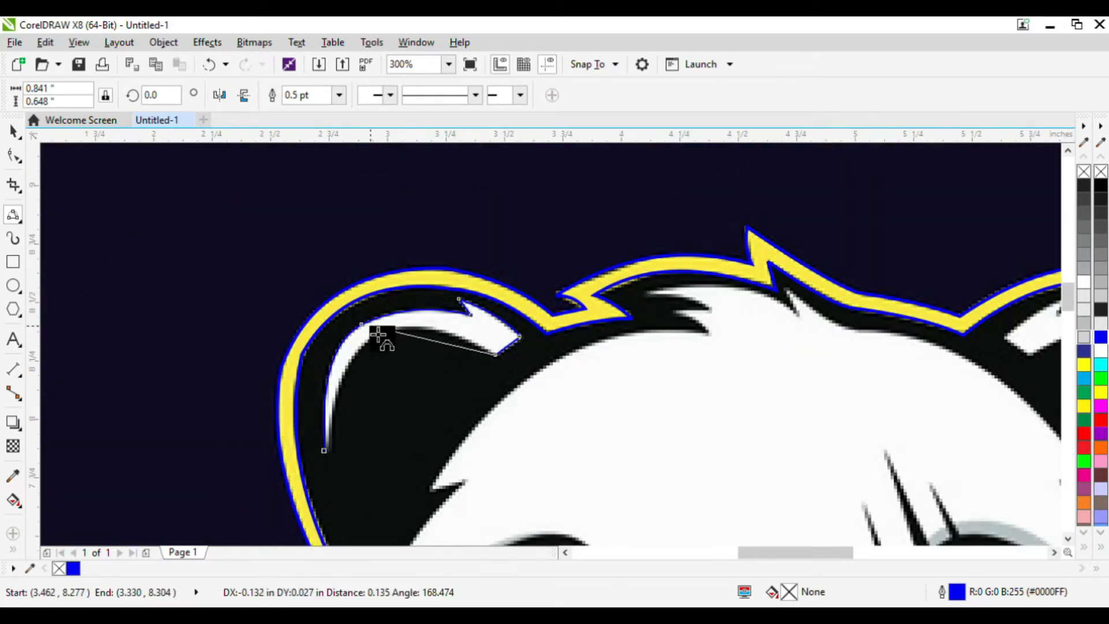
left_click_drag(495, 355, 339, 444)
left_click(422, 339)
left_click(356, 376)
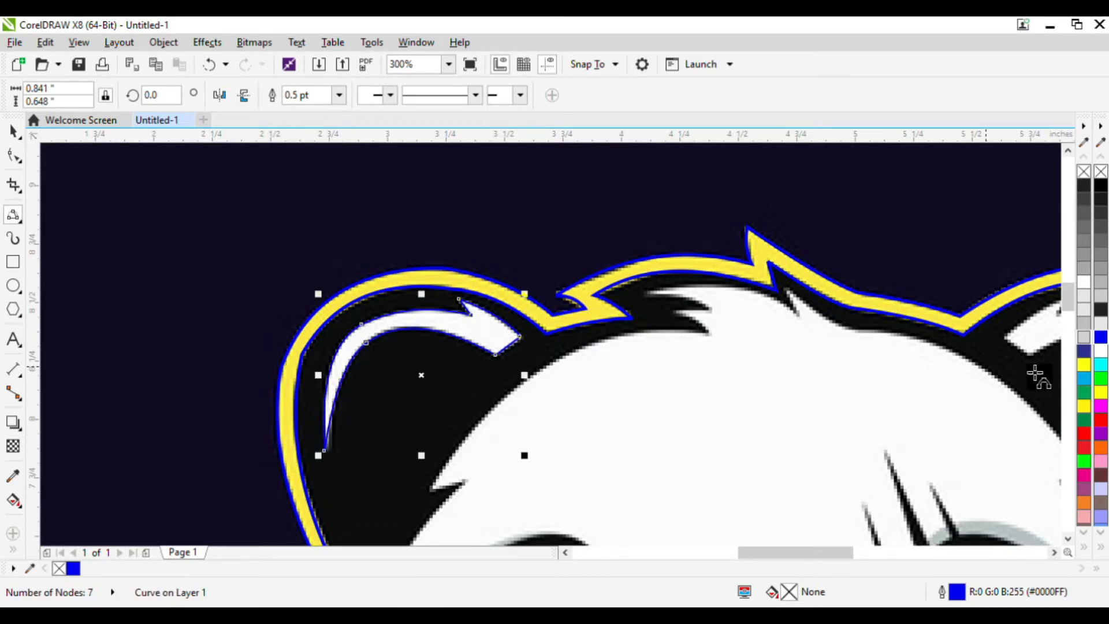
Fill the closed ear highlight with yellow.
left_click(1100, 392)
scroll(370, 297, "down", 4)
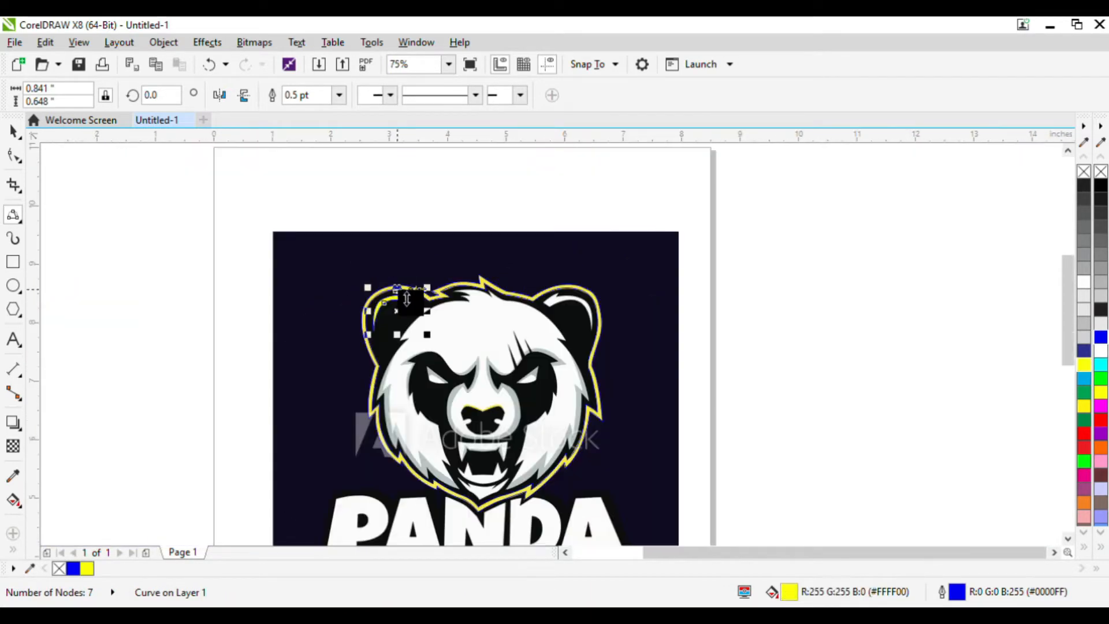
scroll(660, 328, "up", 2)
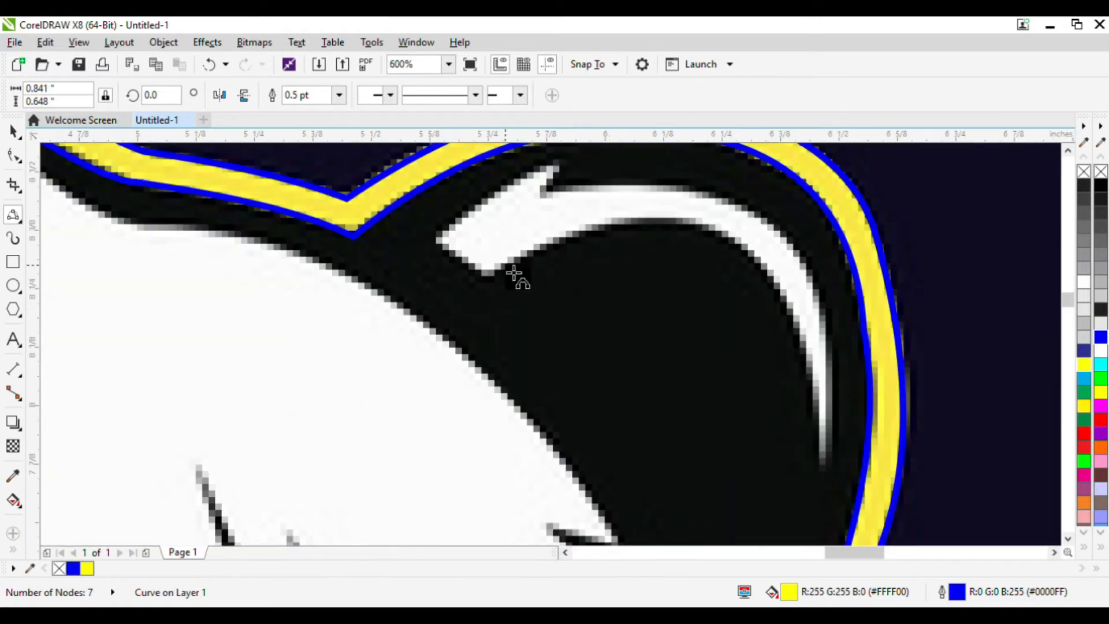
scroll(679, 278, "down", 2)
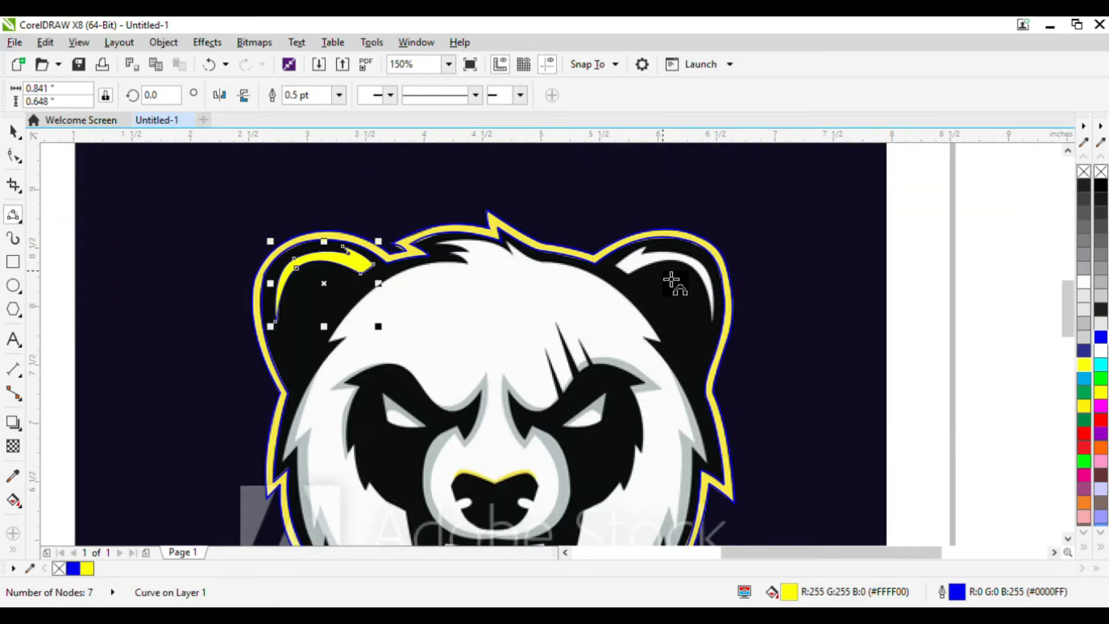
Mirror a copy of the yellow highlight horizontally and place it over the right ear's highlight.
left_click(14, 128)
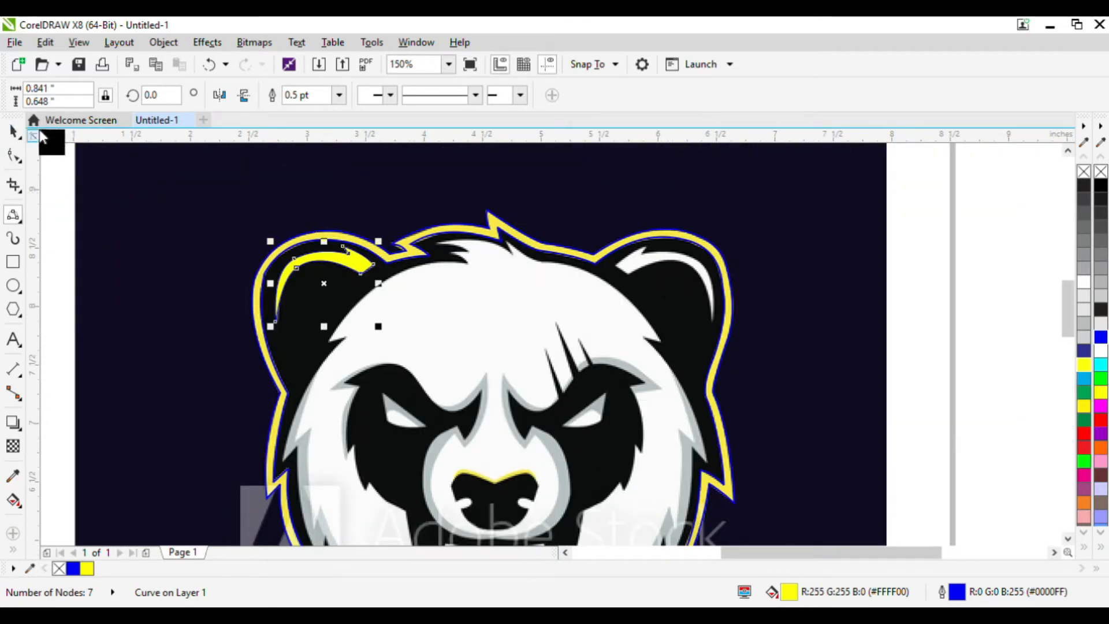
left_click(219, 94)
left_click_drag(330, 268, 660, 261)
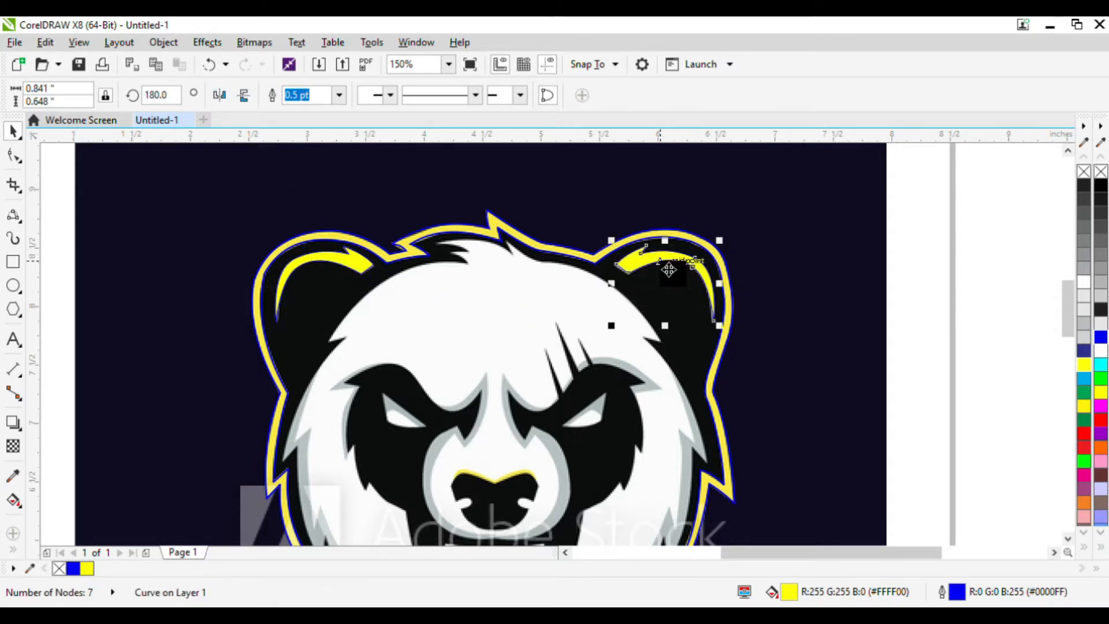
Start a new Bezier curve along the inner fur edge at the top of the head, near the left tuft.
left_click(13, 215)
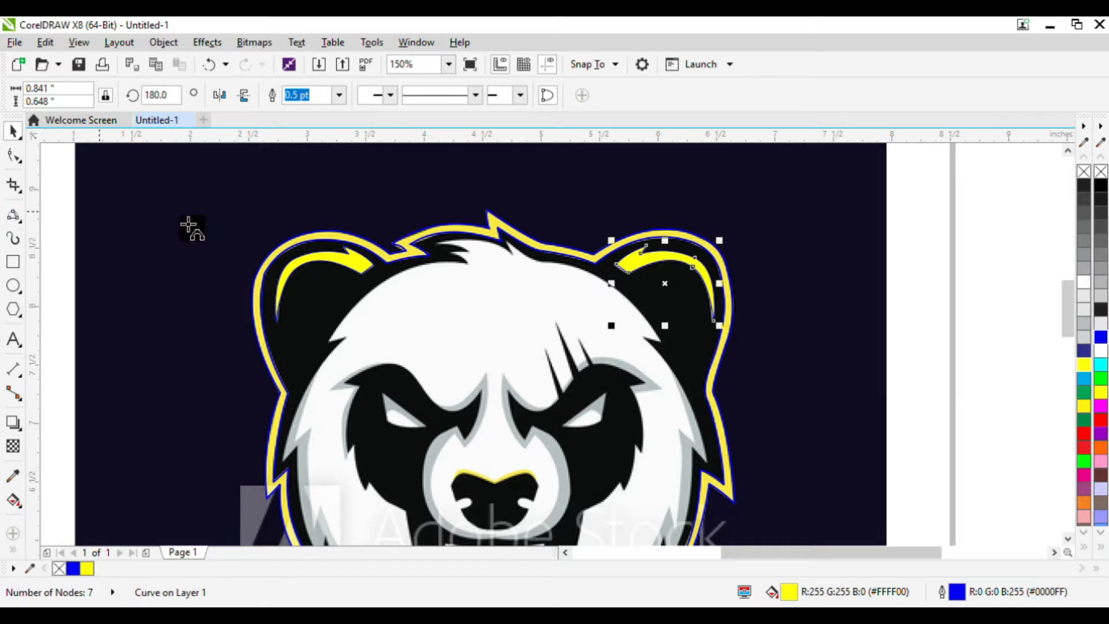
left_click(444, 250)
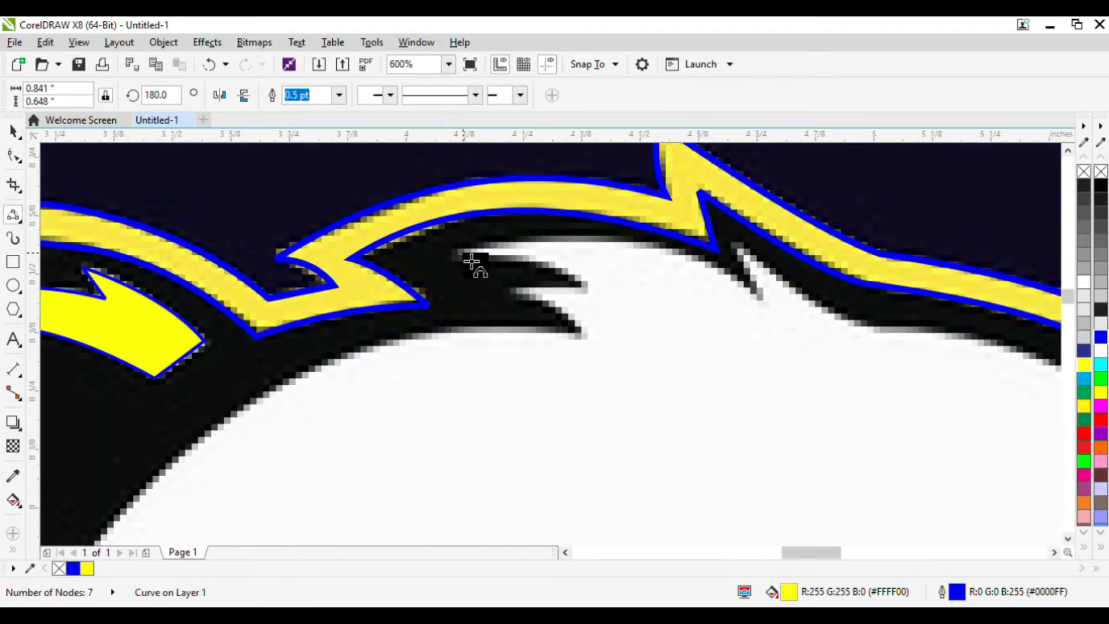
left_click_drag(462, 252, 761, 297)
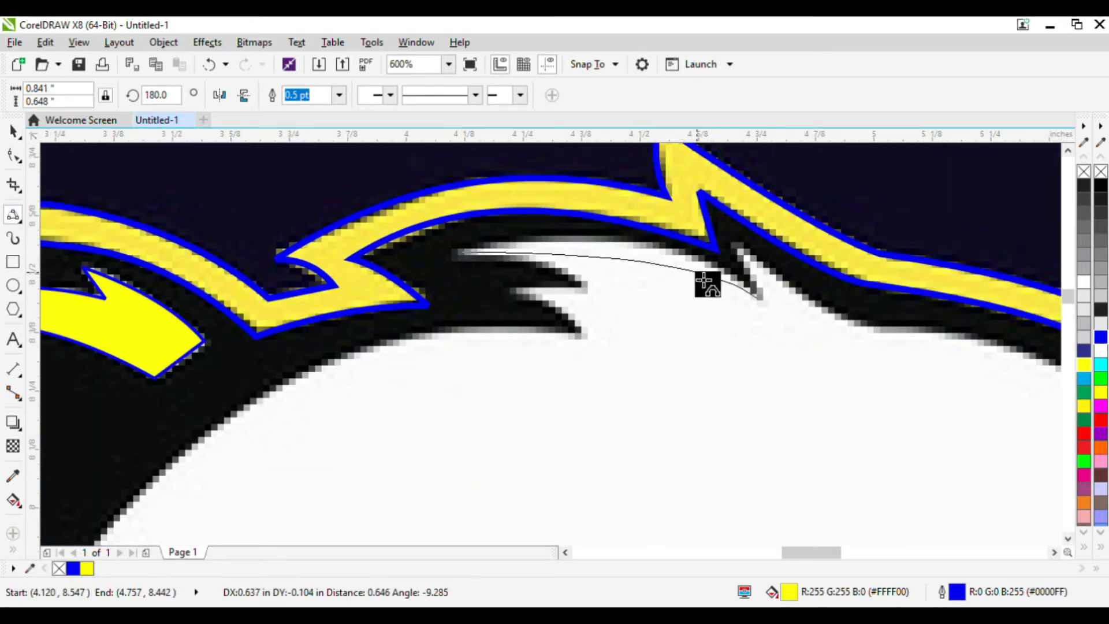
left_click(679, 260)
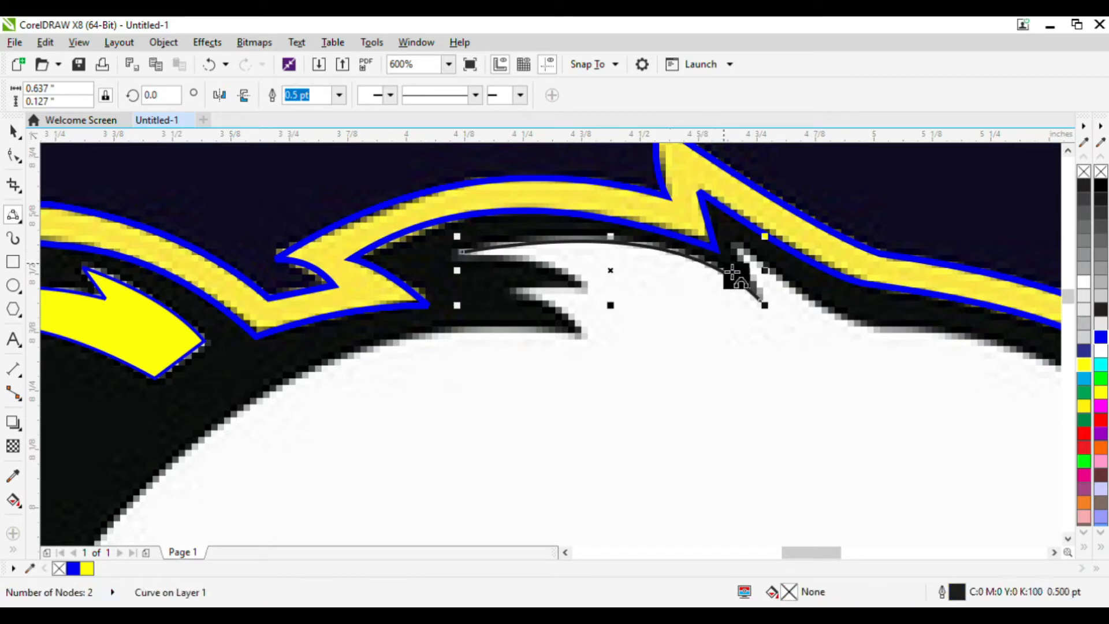
Continue the curve along the inner fur edge across the top of the head toward the right ear.
scroll(743, 273, "down", 2)
scroll(746, 280, "up", 2)
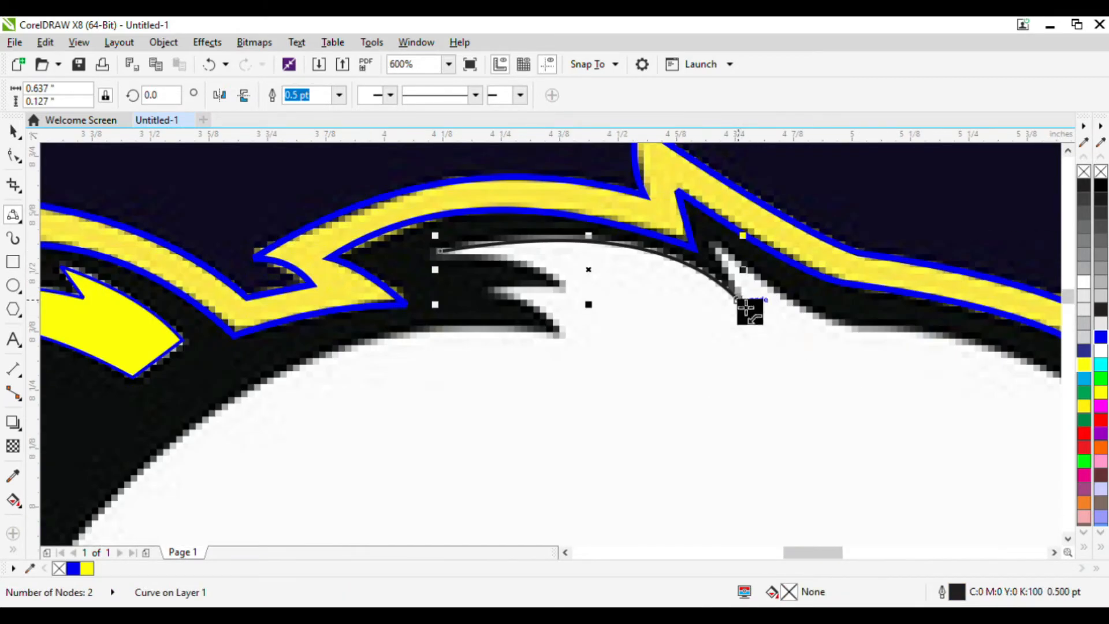
left_click_drag(746, 298, 871, 337)
left_click(731, 254)
left_click(813, 319)
scroll(684, 299, "down", 1)
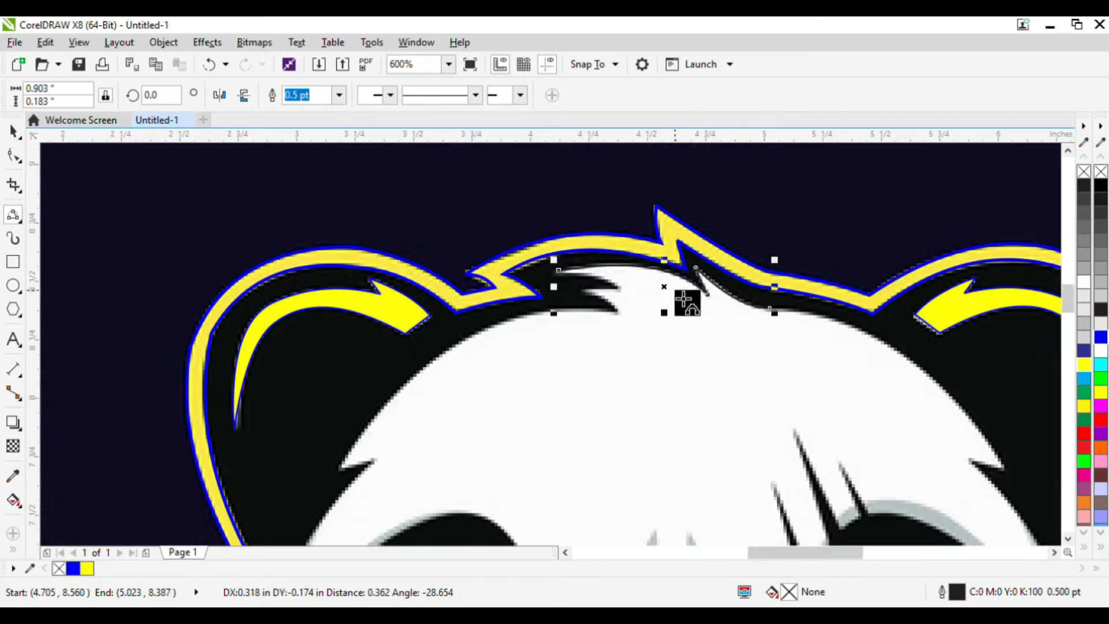
scroll(800, 324, "up", 1)
left_click_drag(751, 303, 656, 367)
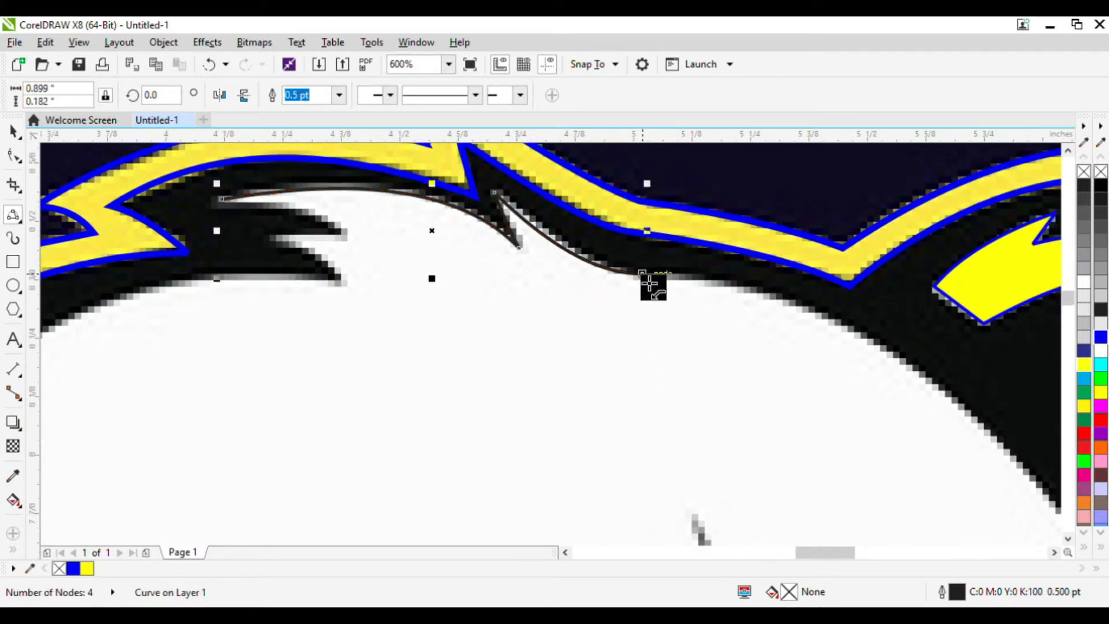
left_click_drag(643, 274, 957, 402)
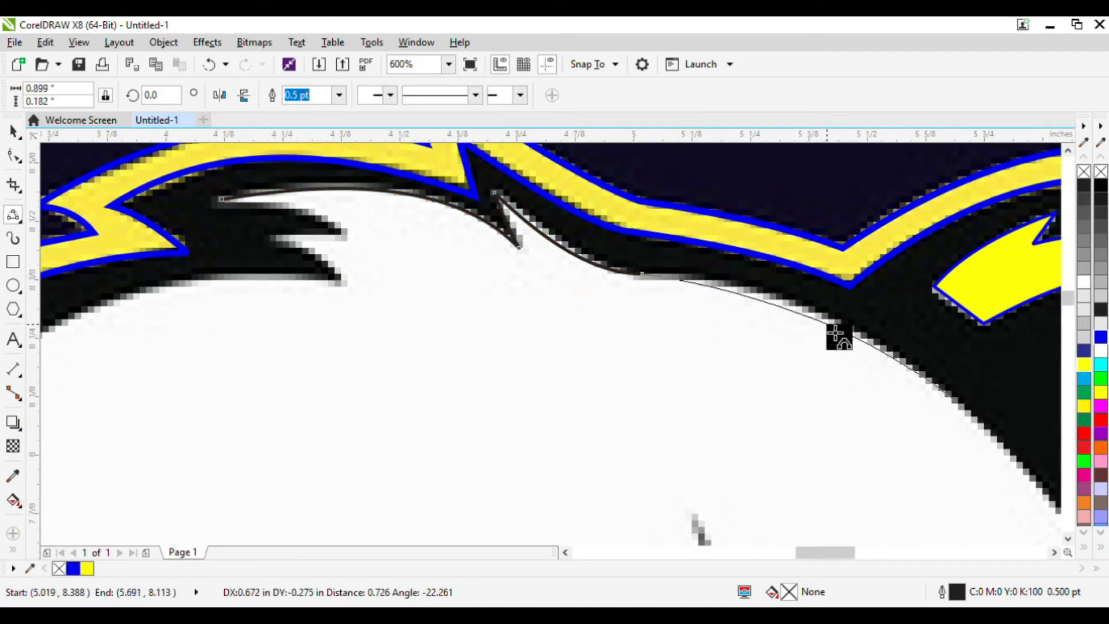
left_click(836, 334)
Extend the curve down the right side of the face along the inner edge of the fur.
scroll(736, 322, "down", 2)
scroll(751, 325, "up", 2)
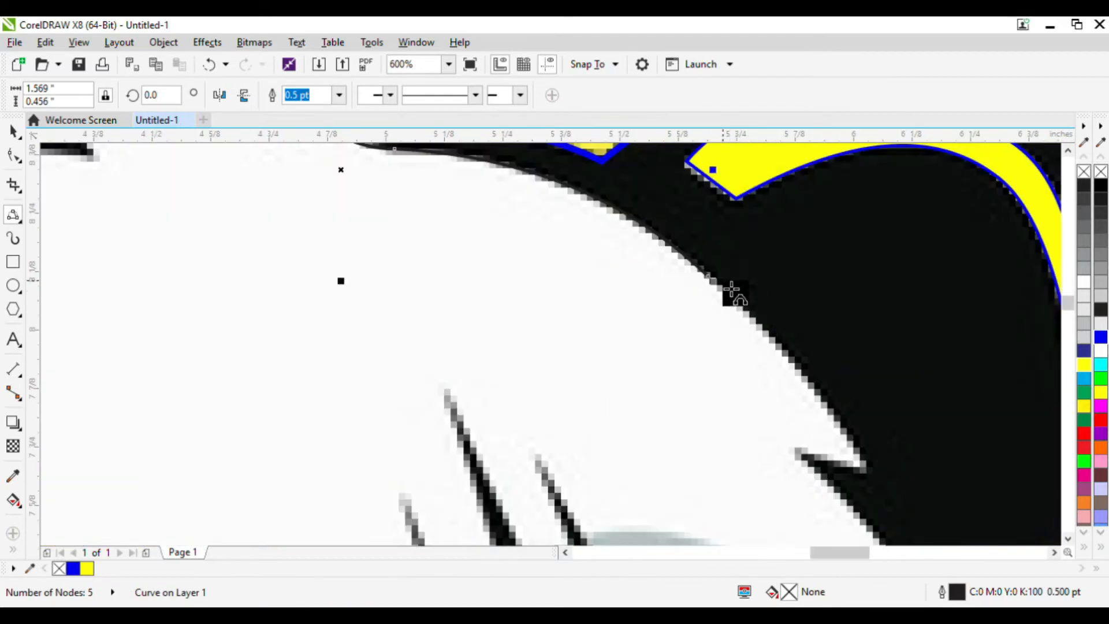
left_click_drag(720, 285, 875, 477)
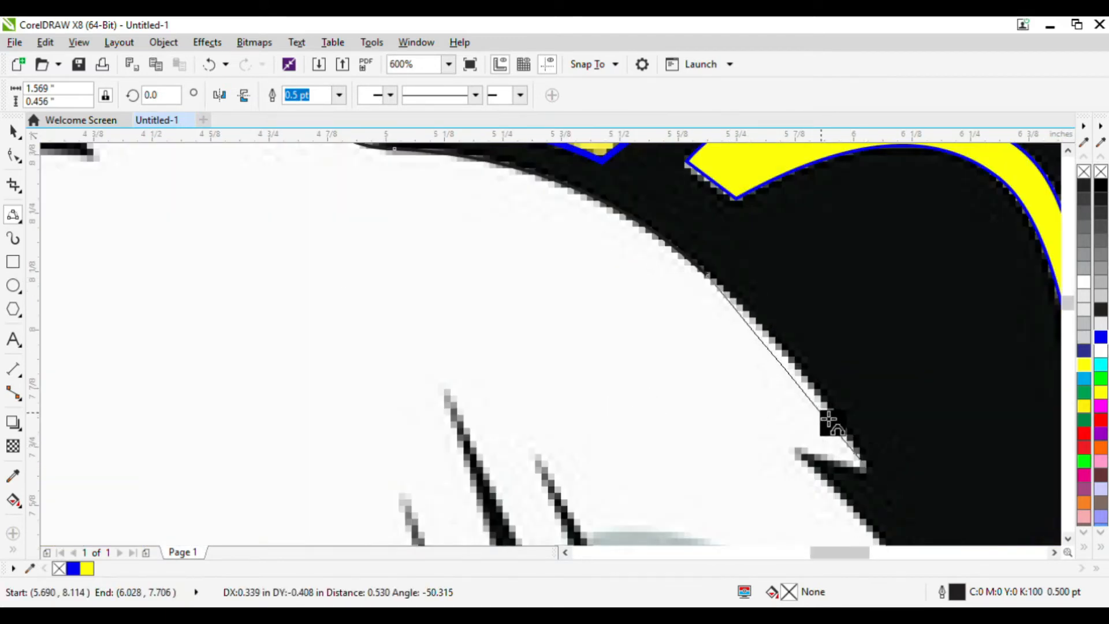
left_click(809, 384)
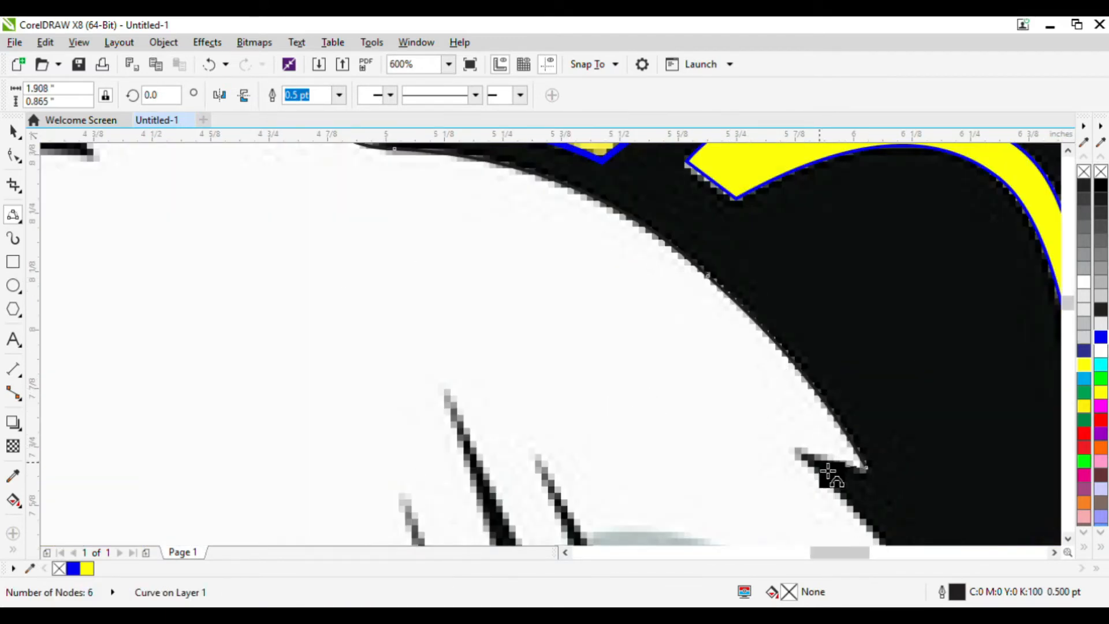
left_click_drag(865, 467, 821, 464)
scroll(822, 464, "down", 3)
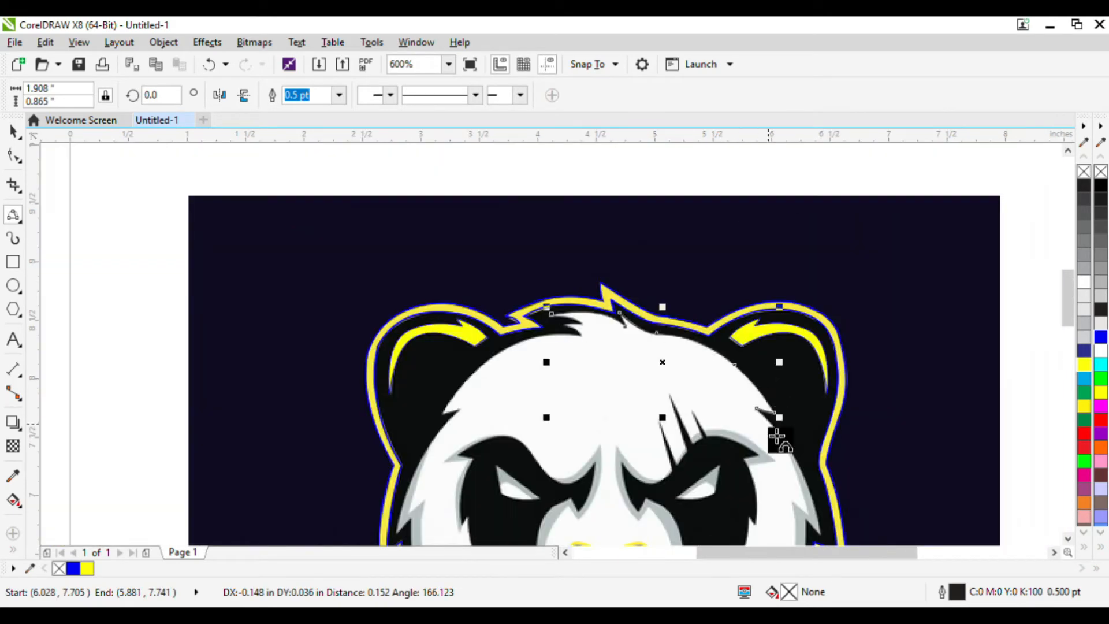
scroll(775, 441, "up", 1)
left_click_drag(754, 388, 859, 457)
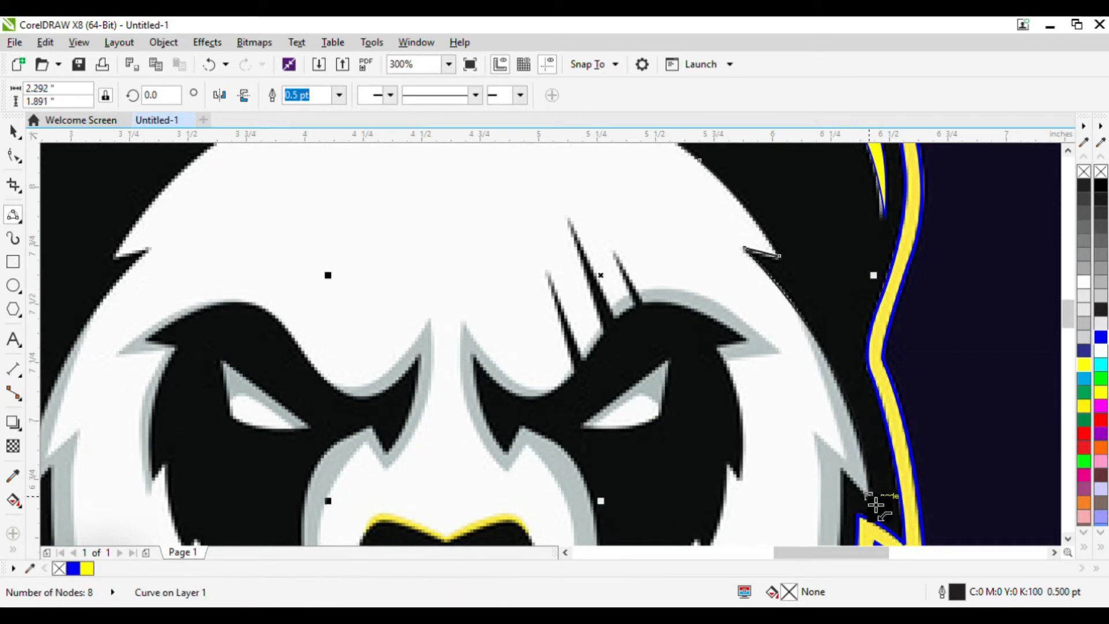
left_click_drag(876, 506, 848, 479)
Continue the curve down the right cheek toward the jaw.
scroll(824, 428, "down", 2)
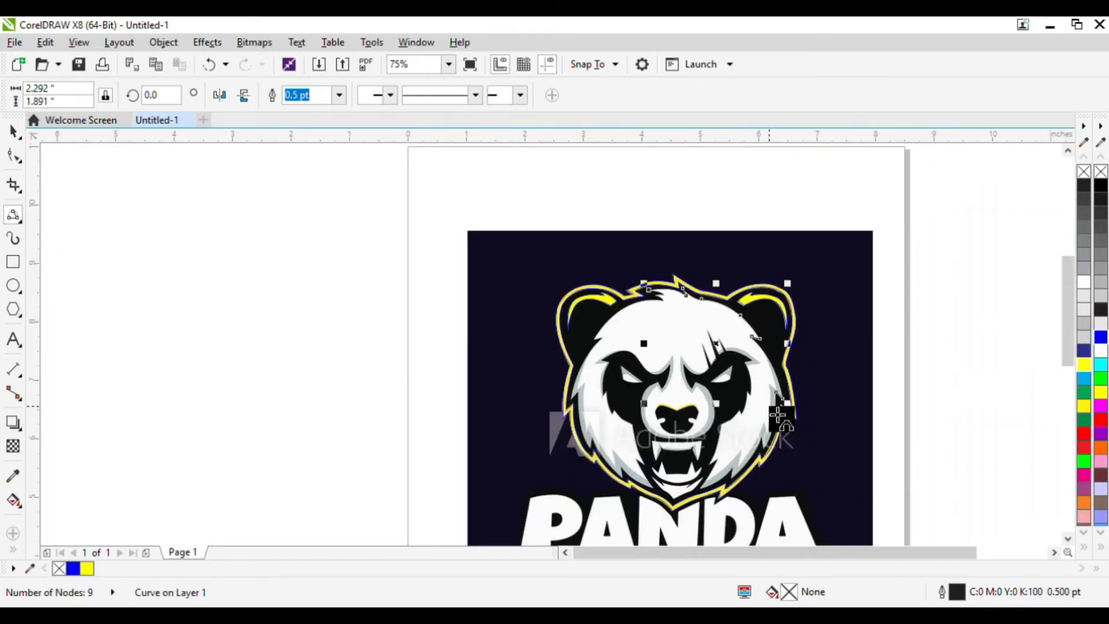
scroll(783, 421, "up", 2)
left_click_drag(752, 294, 576, 495)
left_click(739, 422)
left_click(694, 440)
left_click(639, 475)
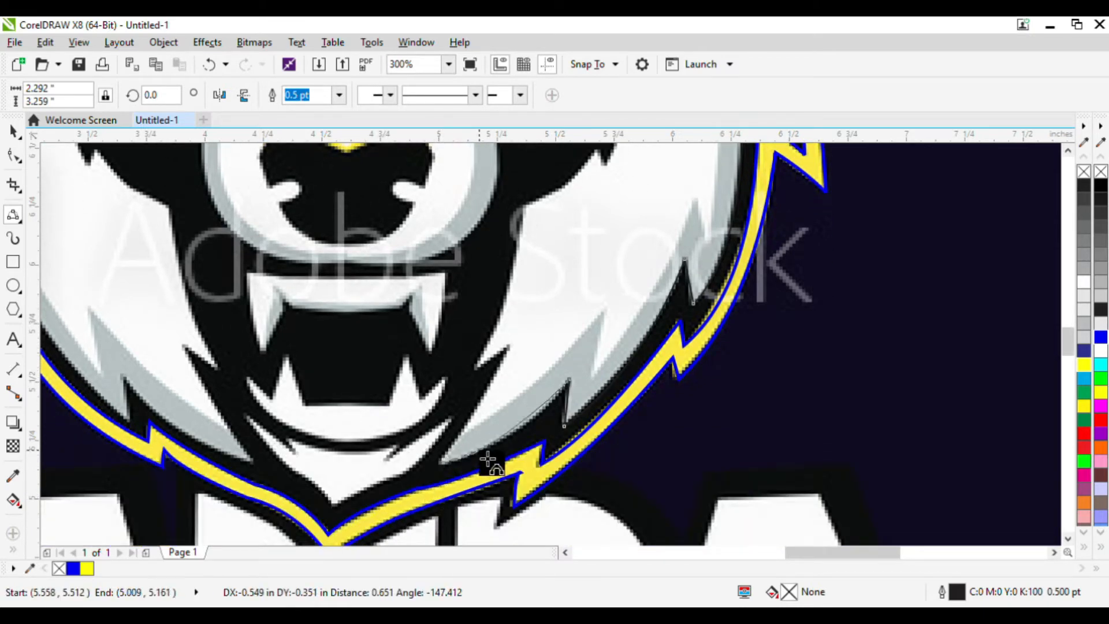
Trace the inner edge around the jaw spikes below the mouth with the curve.
left_click(442, 462)
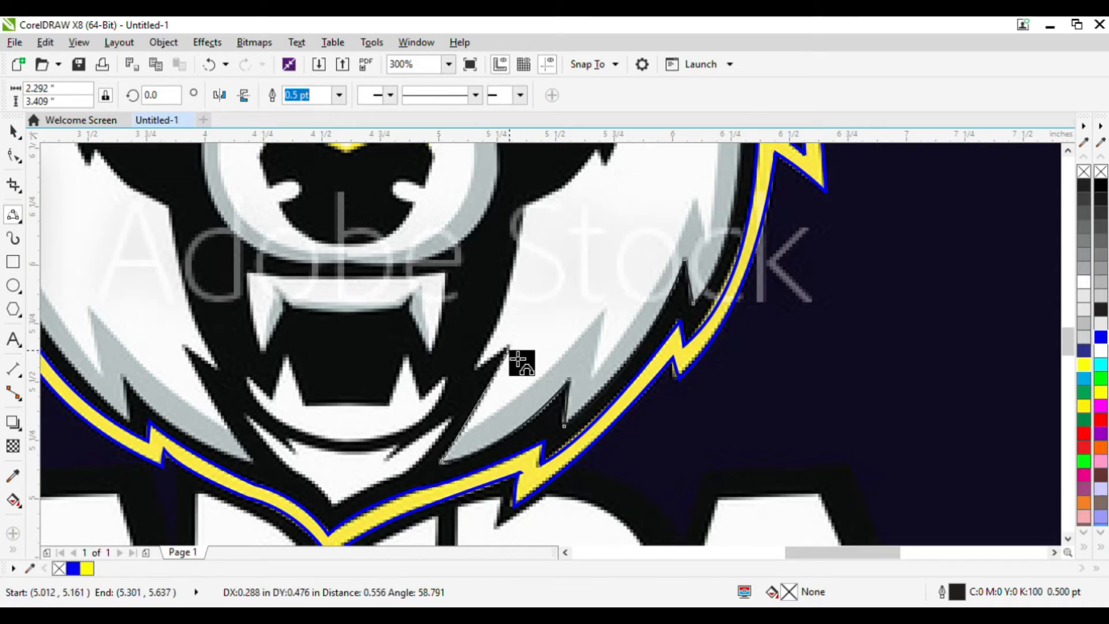
left_click(502, 387)
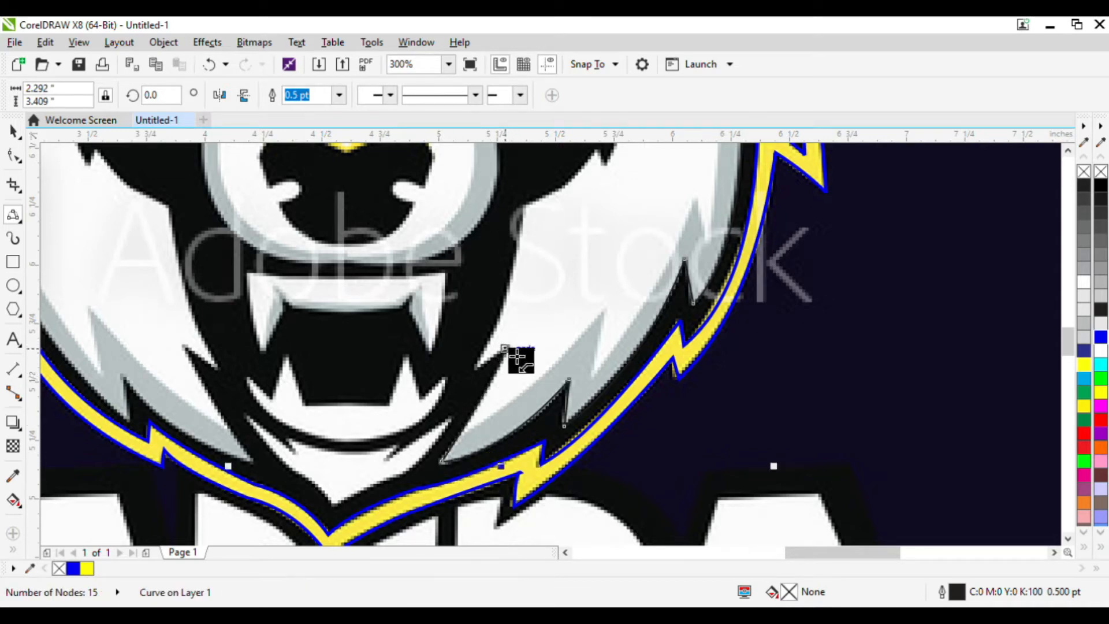
left_click(473, 369)
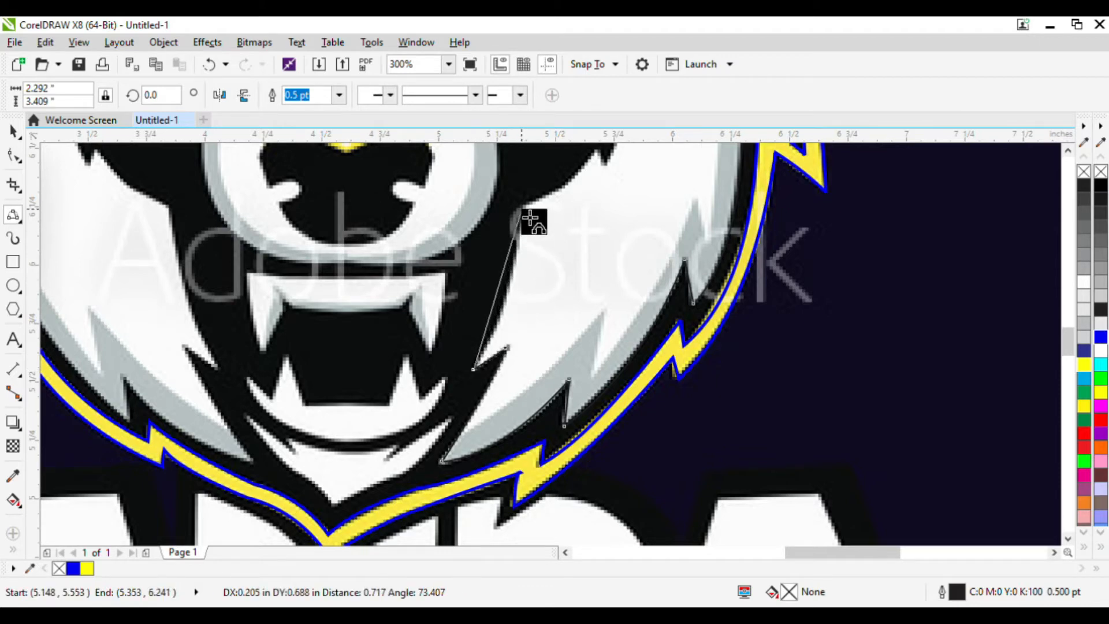
left_click_drag(530, 215, 518, 270)
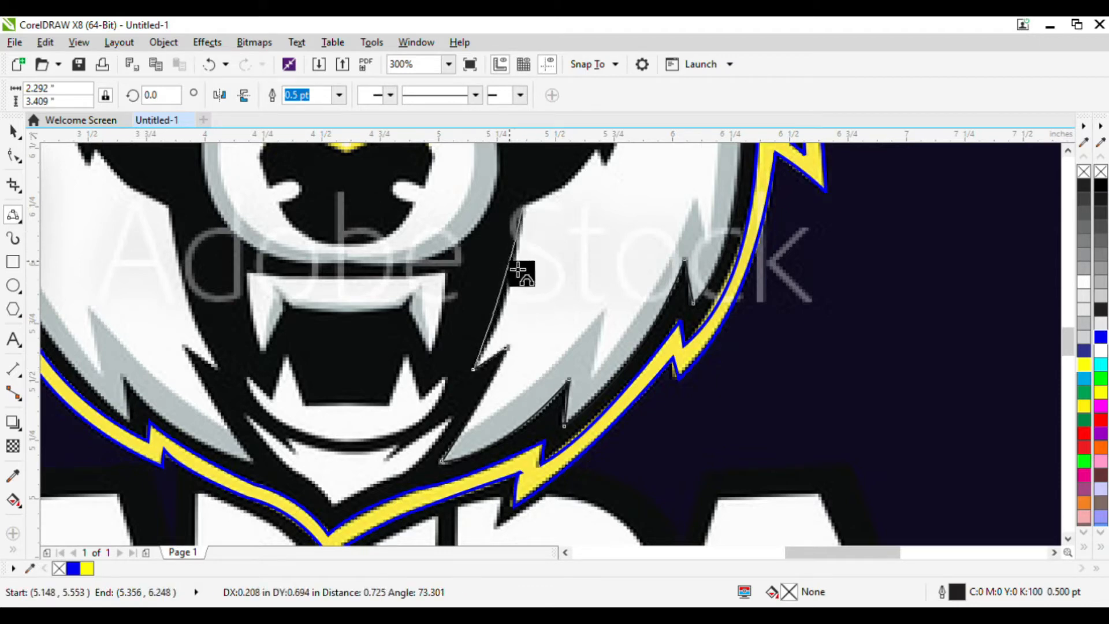
left_click(514, 311)
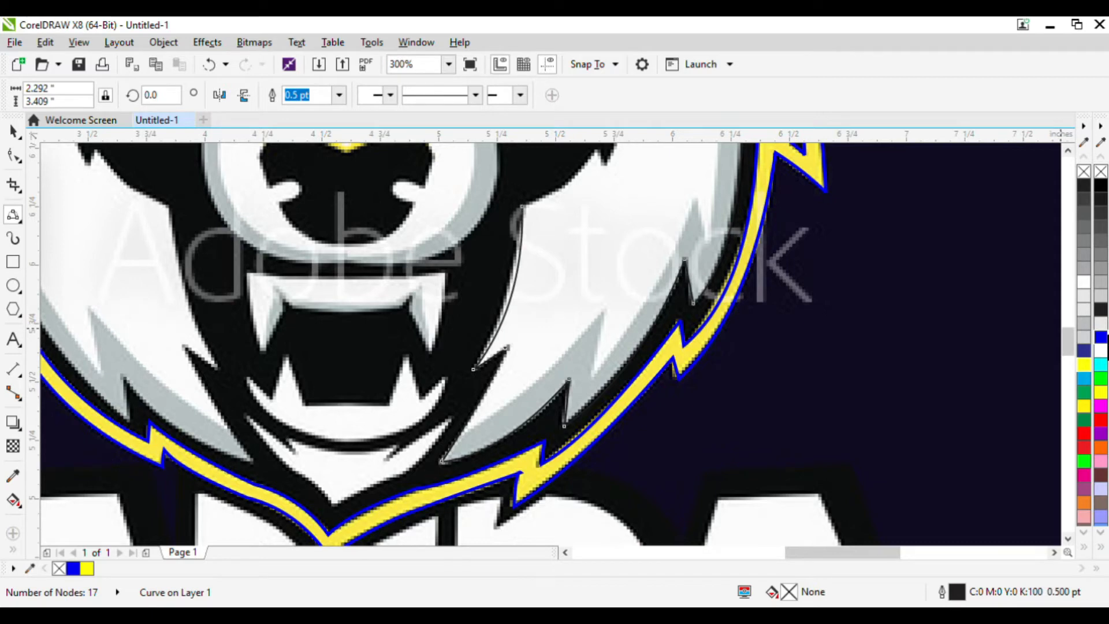
Try to set the curve's outline colour to blue.
right_click(1101, 337)
scroll(653, 428, "down", 1)
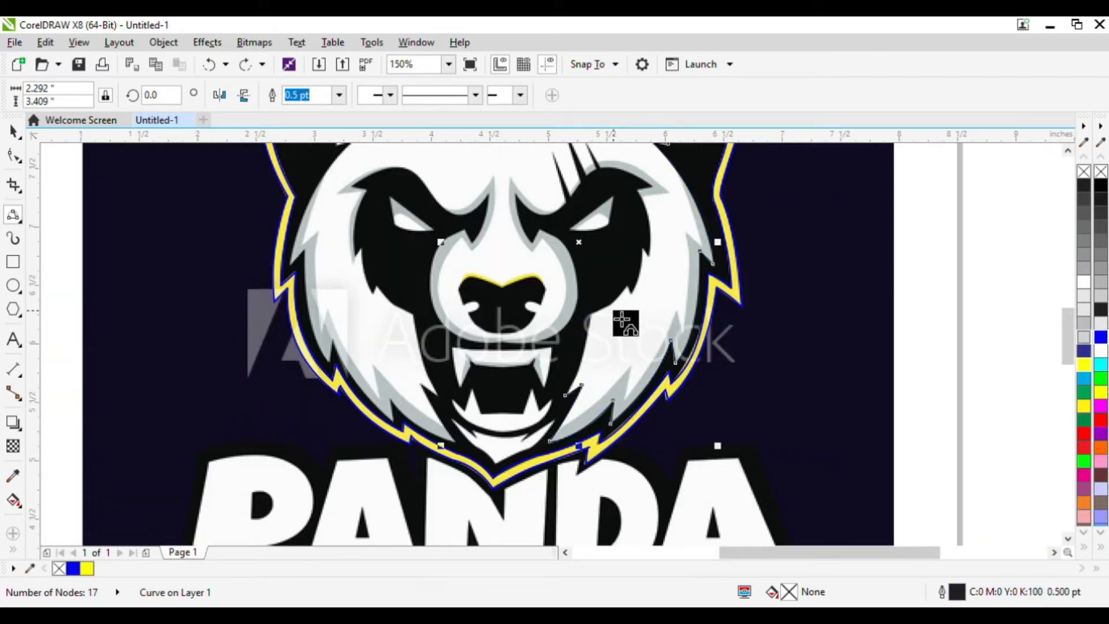
scroll(622, 319, "up", 1)
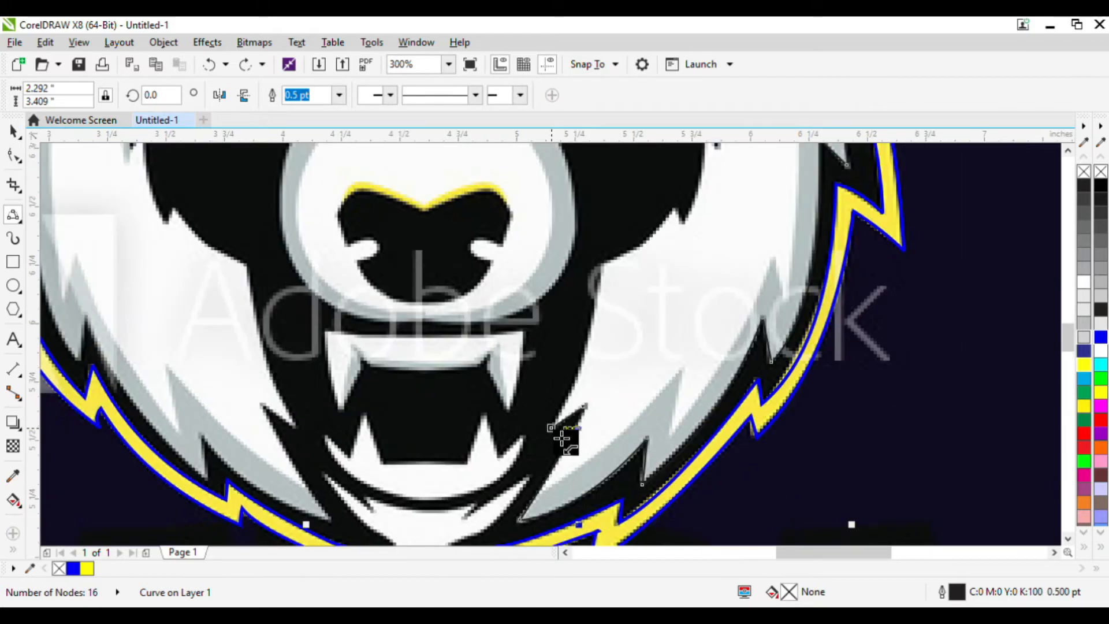
Extend the curve one segment along the cheek edge and set its outline colour to cyan.
left_click(552, 427)
left_click_drag(611, 278, 592, 376)
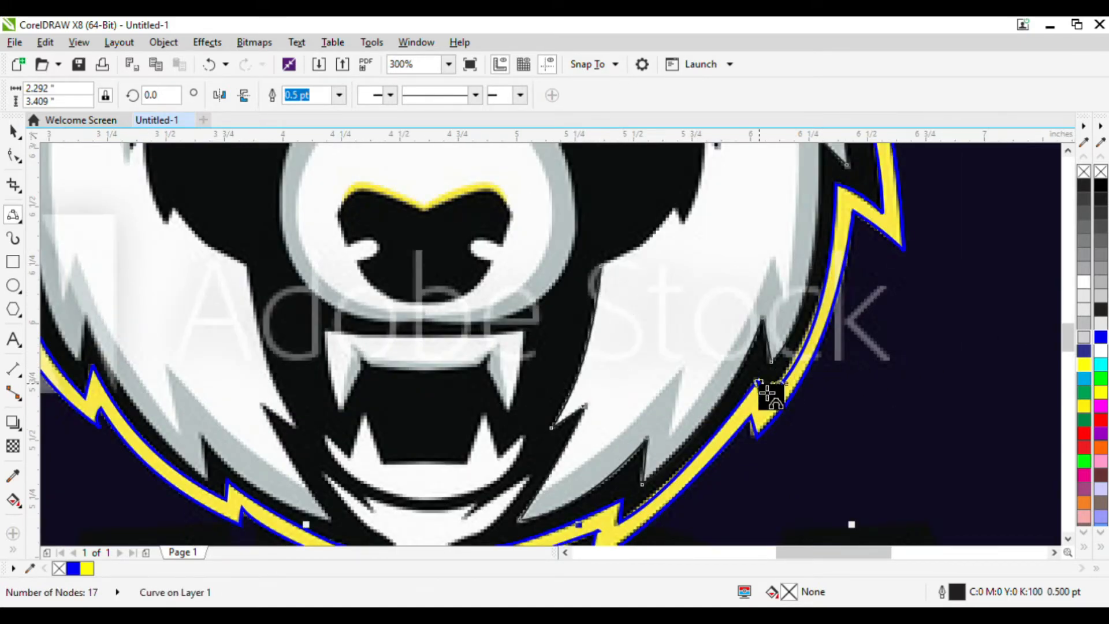
right_click(1100, 365)
scroll(669, 250, "up", 1)
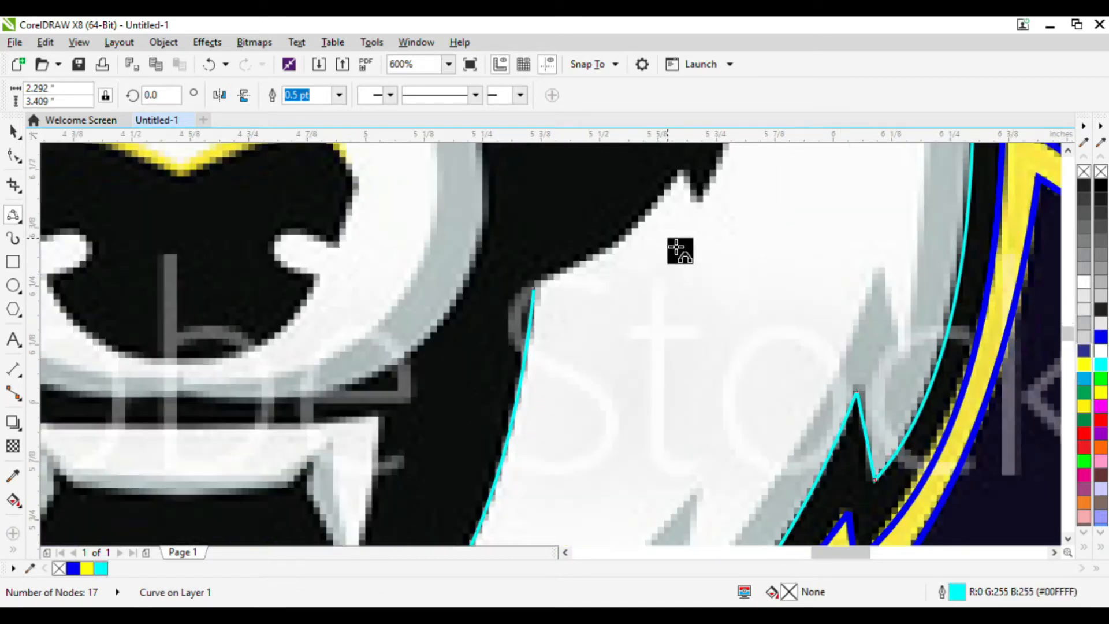
Continue the cyan curve up the right cheek edge to the top corner of the black fur patch.
left_click(601, 267)
mouse_move(679, 172)
left_mouse_down()
mouse_move(676, 216)
mouse_move(656, 233)
mouse_move(690, 175)
left_mouse_up()
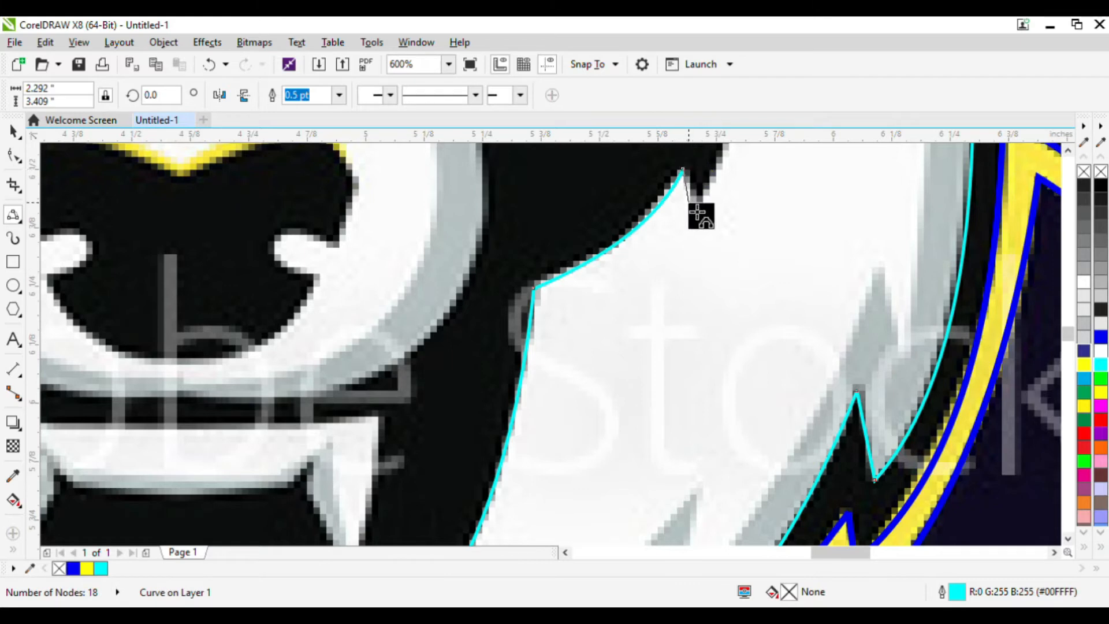
left_click(693, 186)
scroll(624, 272, "down", 2)
scroll(657, 233, "up", 2)
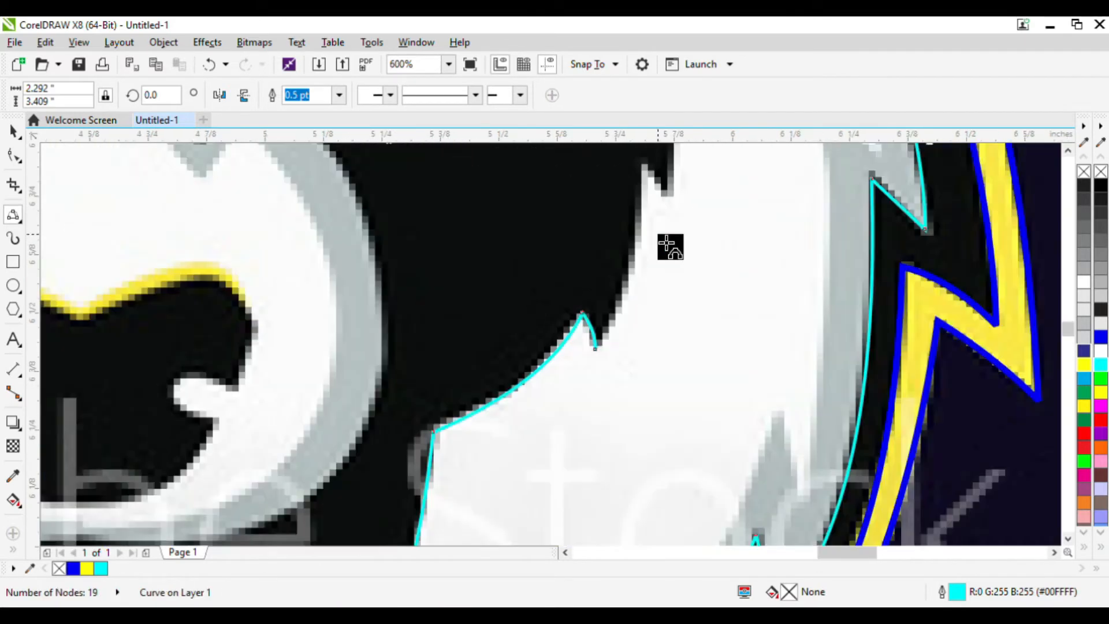
left_click(642, 164)
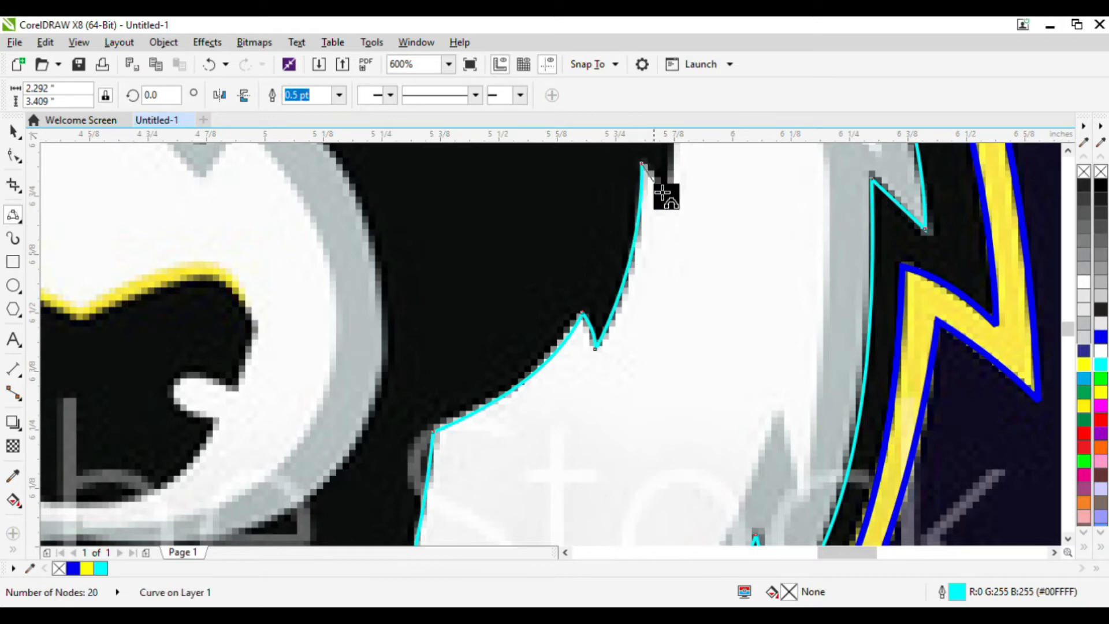
Trace the curve down the right eye patch's outer edge, around its notch and along its curved top.
scroll(666, 189, "down", 2)
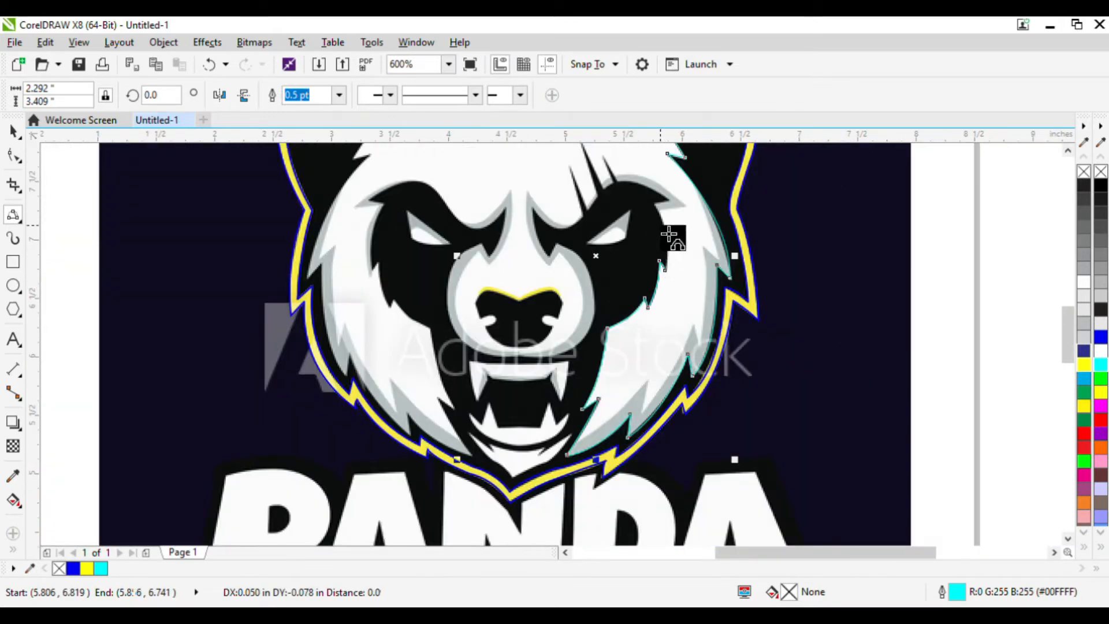
scroll(668, 236, "up", 2)
left_click(681, 409)
scroll(677, 202, "up", 1)
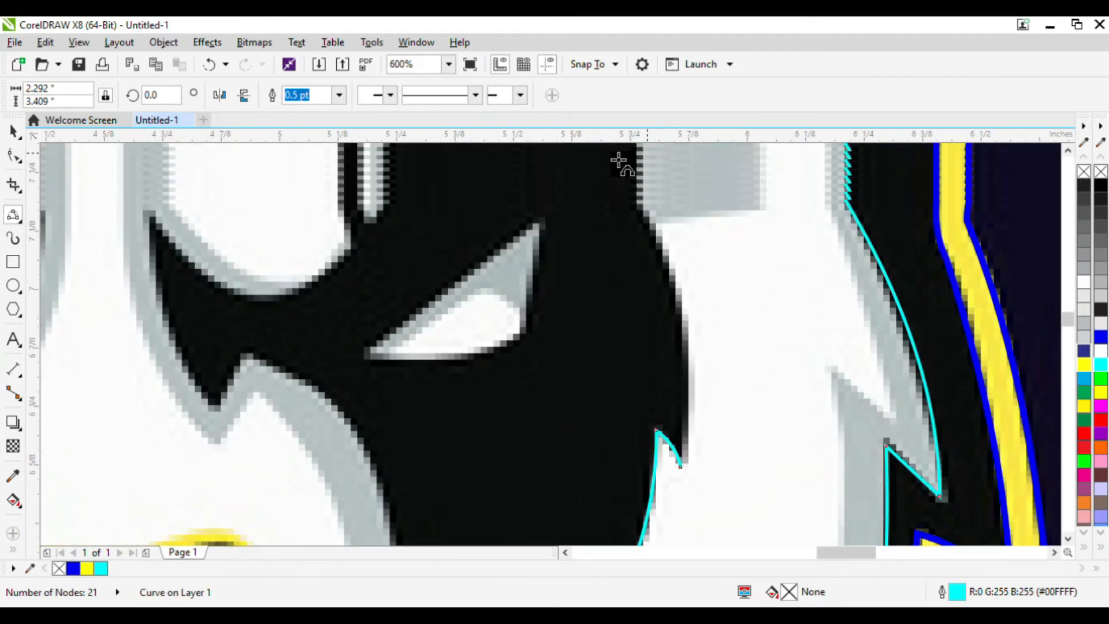
left_click_drag(637, 202, 691, 324)
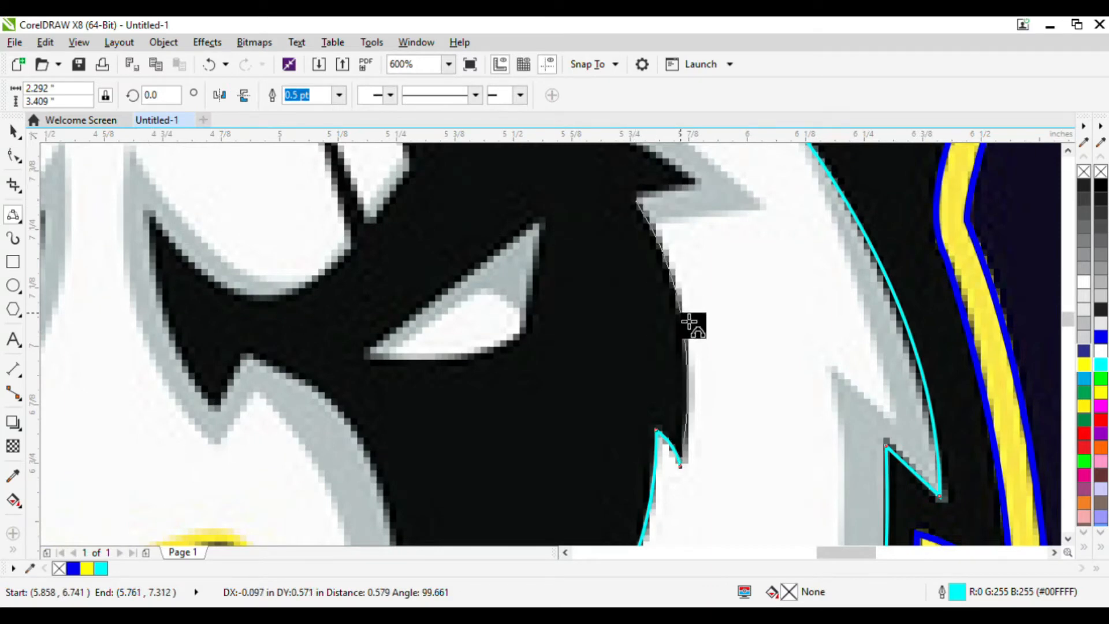
left_click(701, 182)
scroll(480, 162, "up", 2)
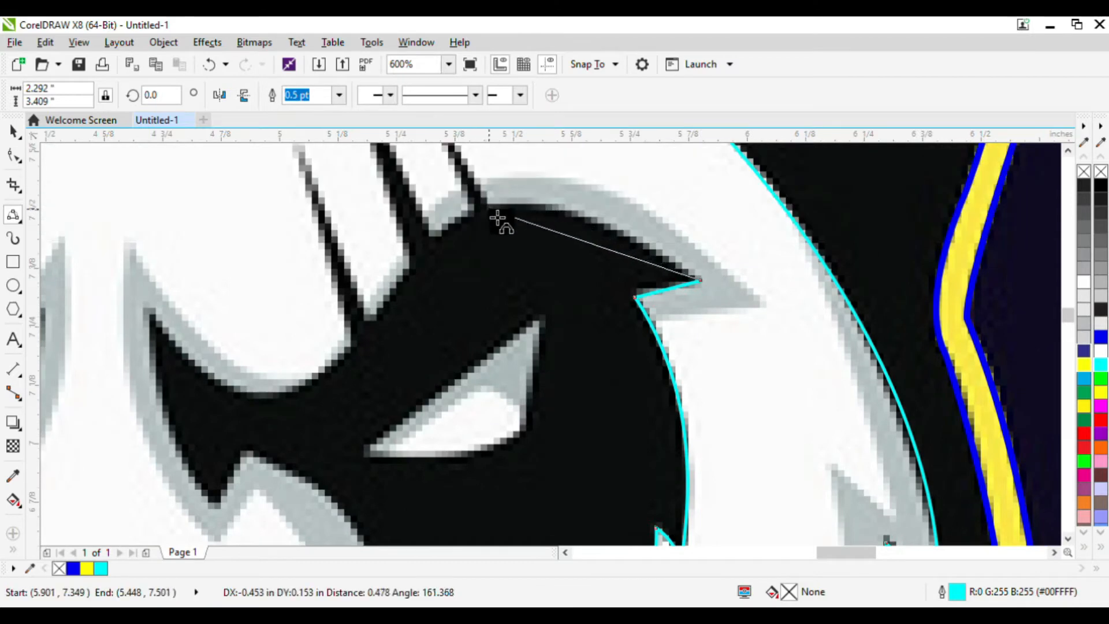
left_click_drag(498, 216, 604, 231)
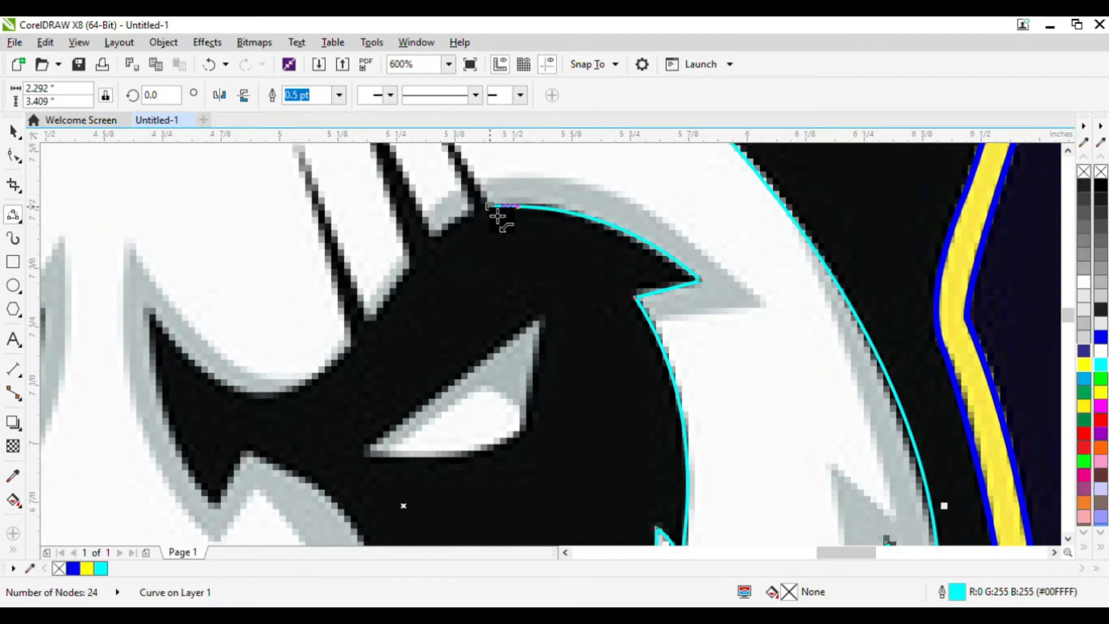
Trace the first thin fur spike rising above the right eye patch.
scroll(479, 173, "up", 1)
scroll(439, 162, "up", 1)
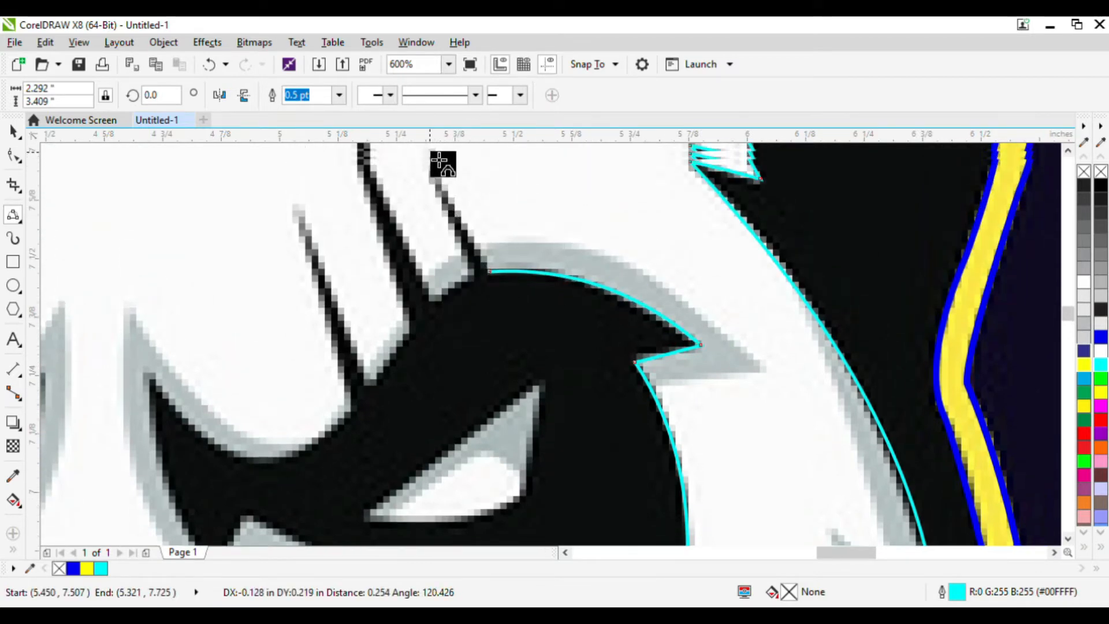
scroll(430, 152, "up", 1)
left_click(431, 152)
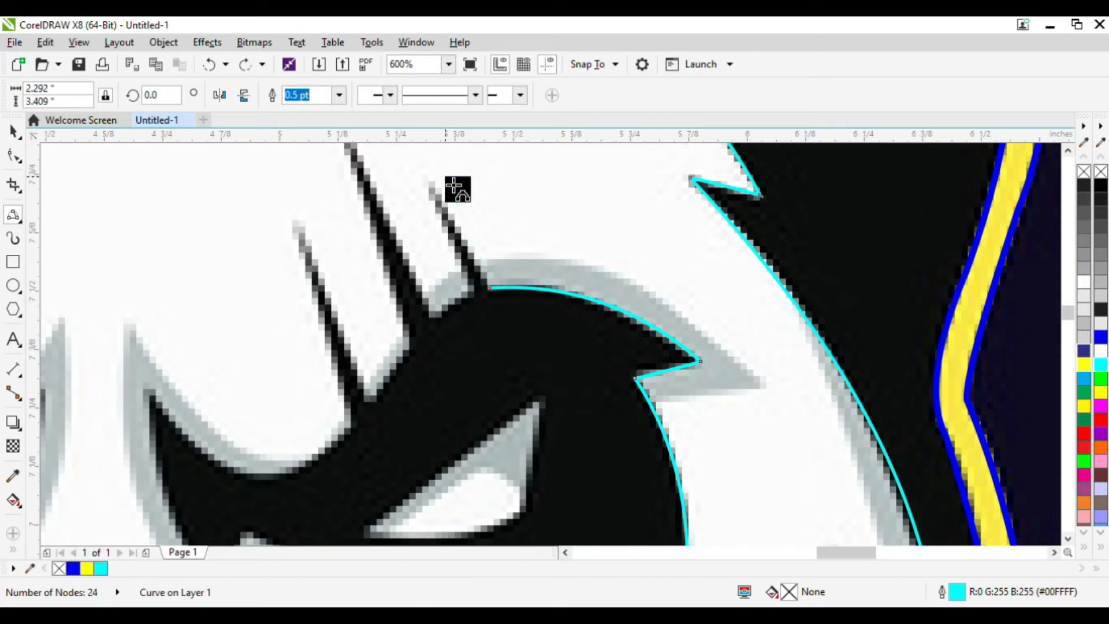
left_click(501, 296)
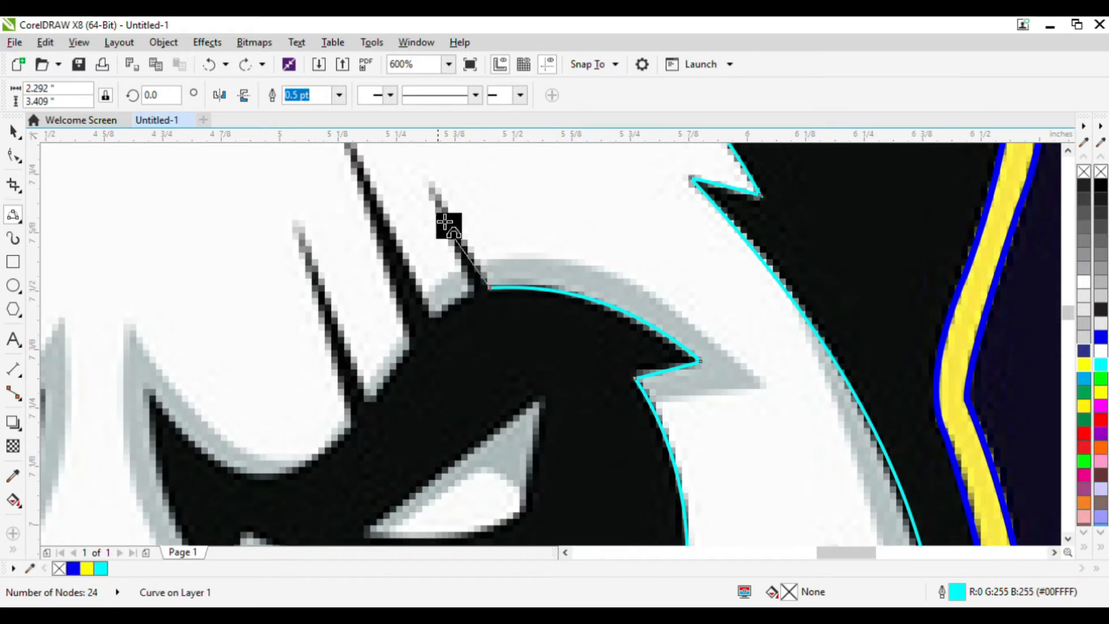
left_click(428, 181)
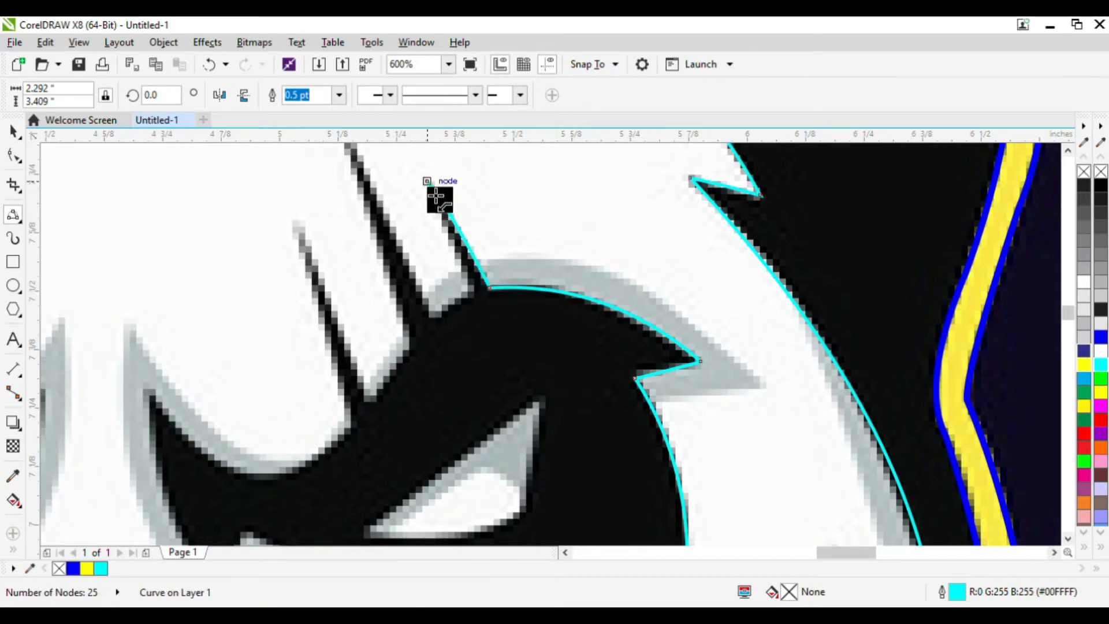
left_click(479, 300)
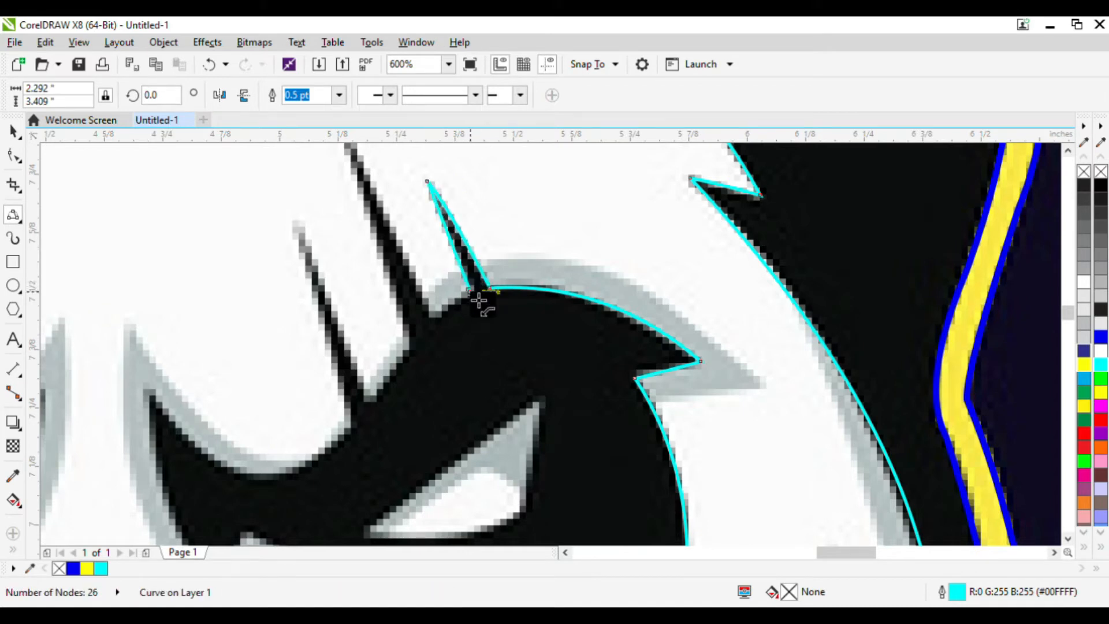
Trace the next two fur spikes above the right eye patch with the curve.
left_click_drag(434, 316, 445, 324)
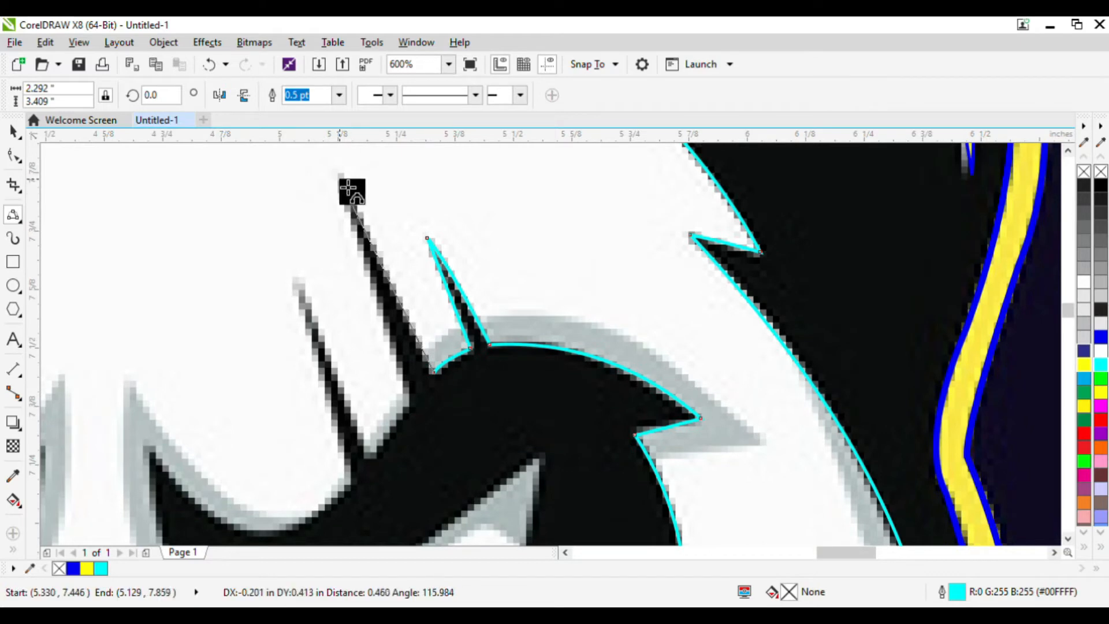
left_click(339, 178)
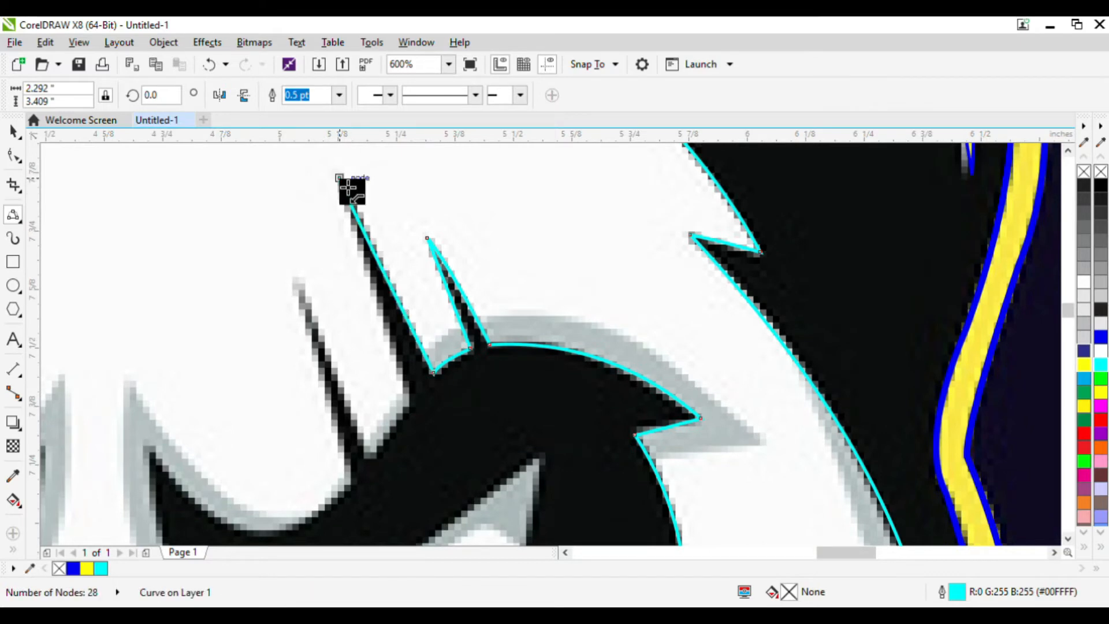
left_click(413, 402)
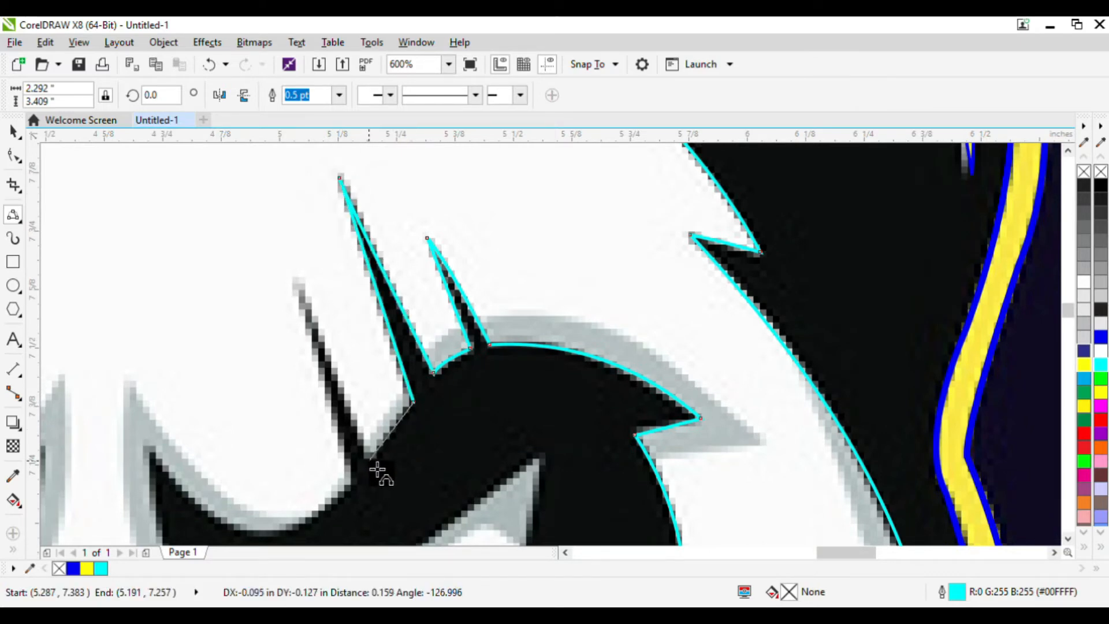
mouse_move(373, 448)
left_mouse_down()
mouse_move(396, 443)
mouse_move(386, 459)
left_mouse_up()
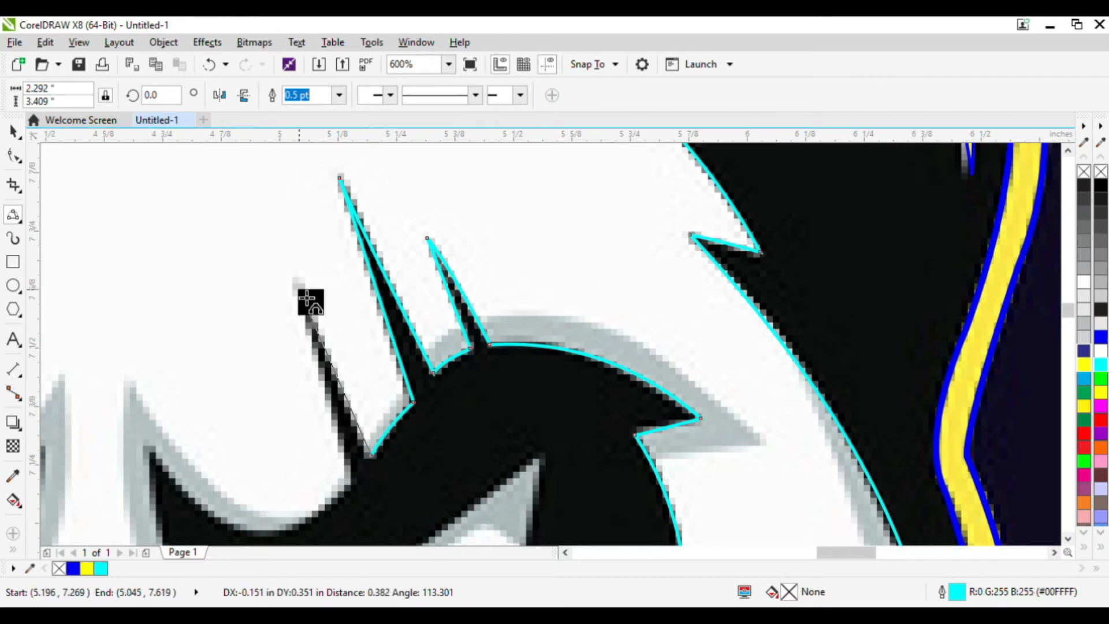
left_click(298, 282)
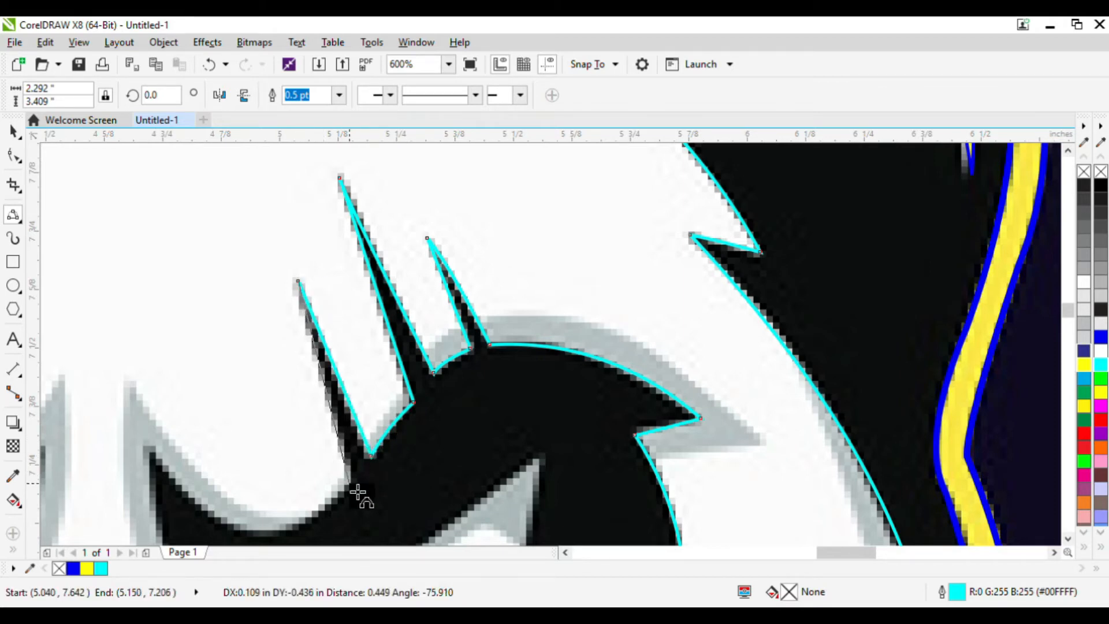
left_click(351, 481)
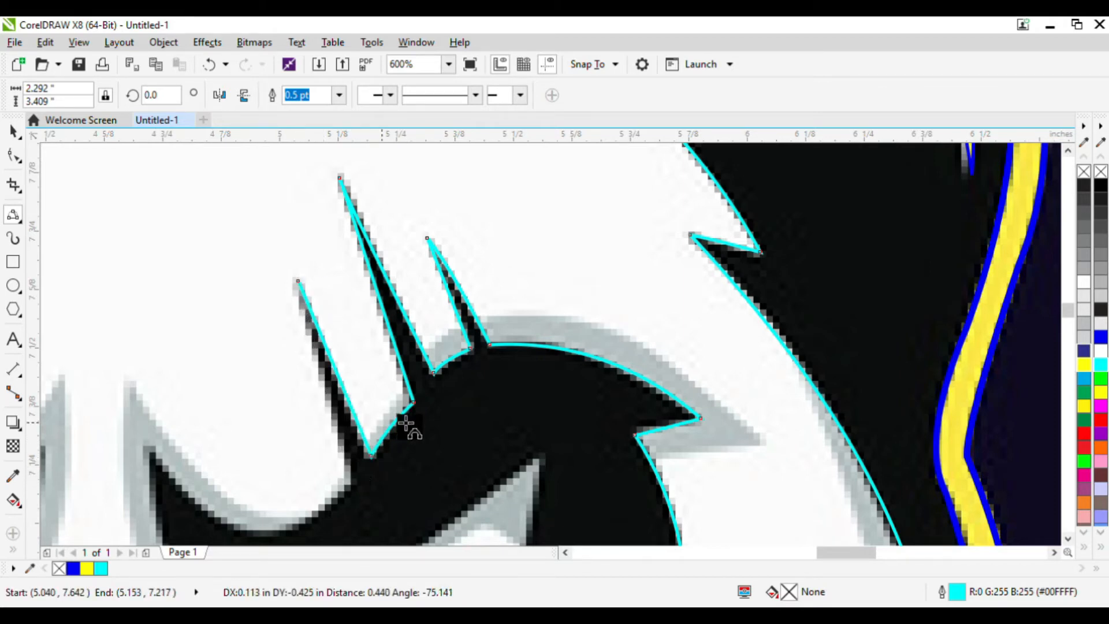
Continue the curve down the right eye patch's inner edge around its lower points toward the brow.
scroll(409, 422, "down", 3)
scroll(482, 398, "up", 3)
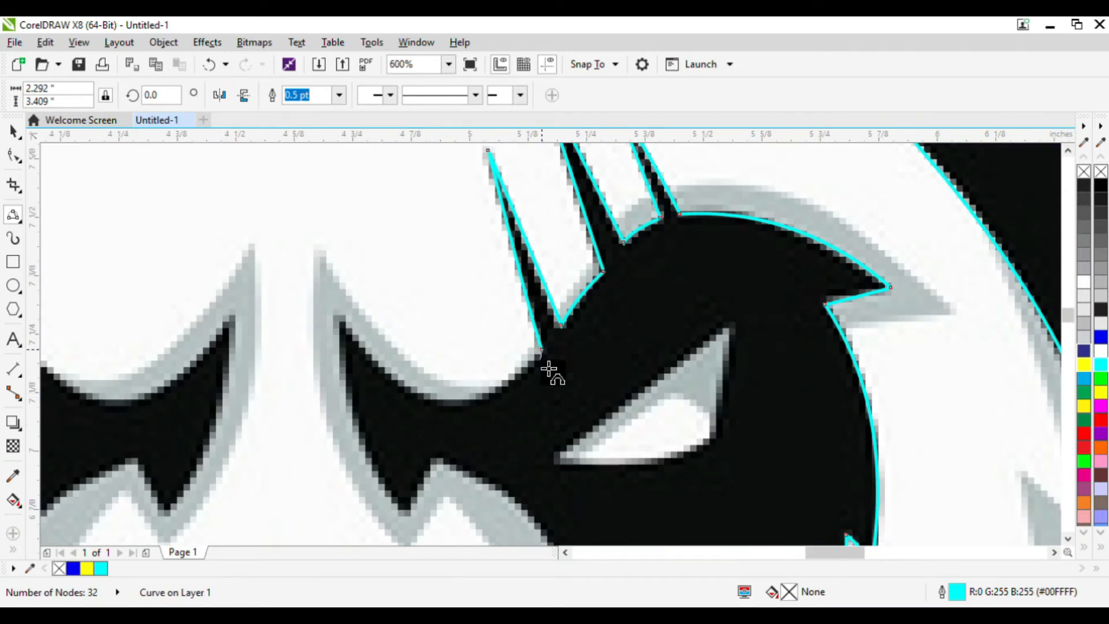
left_click_drag(543, 352, 431, 404)
left_click(485, 403)
left_click(347, 322)
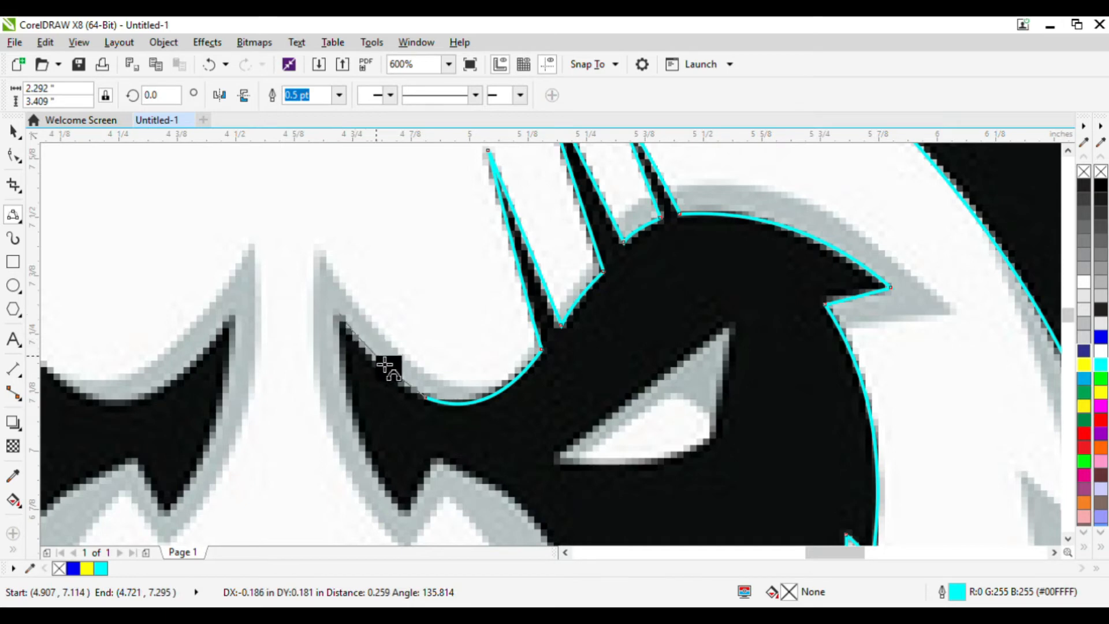
left_click_drag(339, 313, 435, 460)
left_click(369, 460)
left_click(426, 478)
Trace the curve down the inner edge of the right eye patch beside the muzzle.
scroll(464, 377, "down", 2)
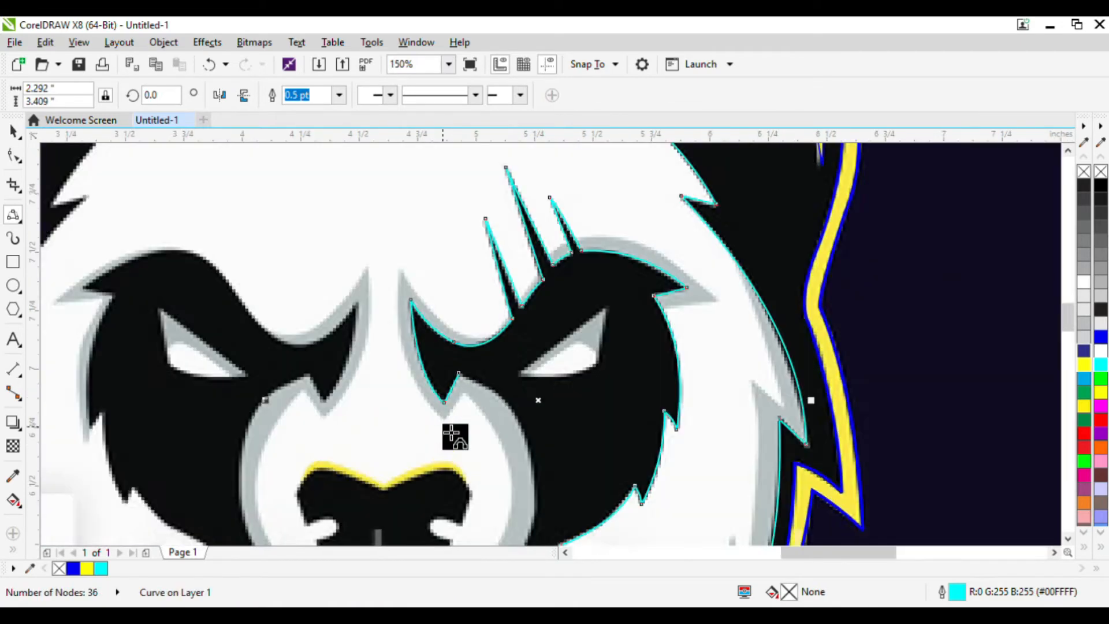
scroll(451, 421, "up", 2)
left_click_drag(488, 337, 637, 531)
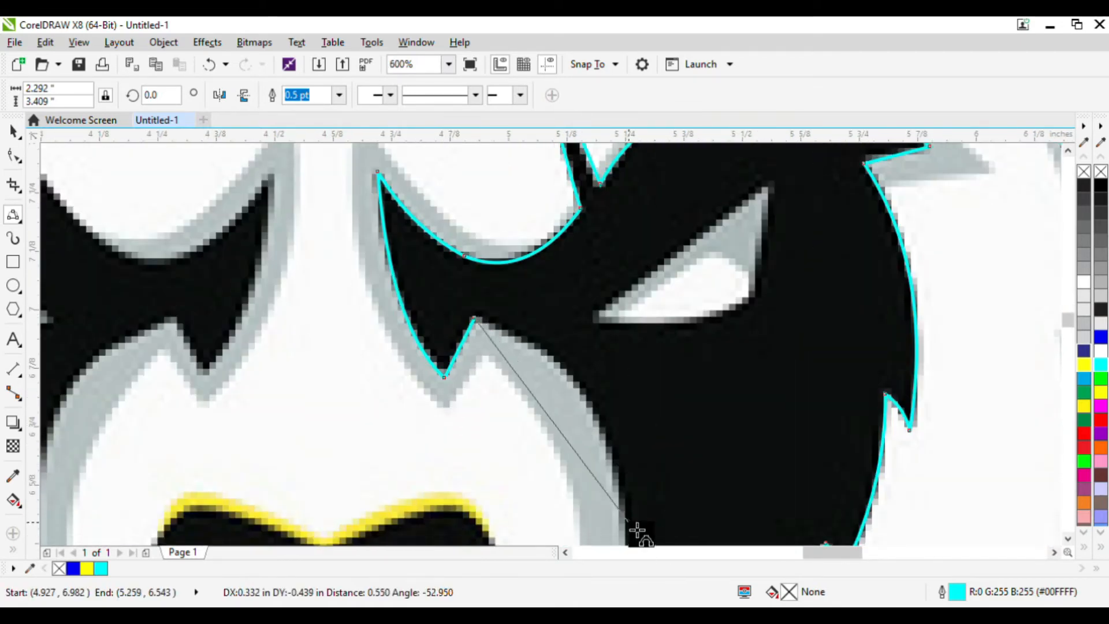
left_click(595, 402)
scroll(595, 401, "down", 4)
scroll(613, 419, "up", 3)
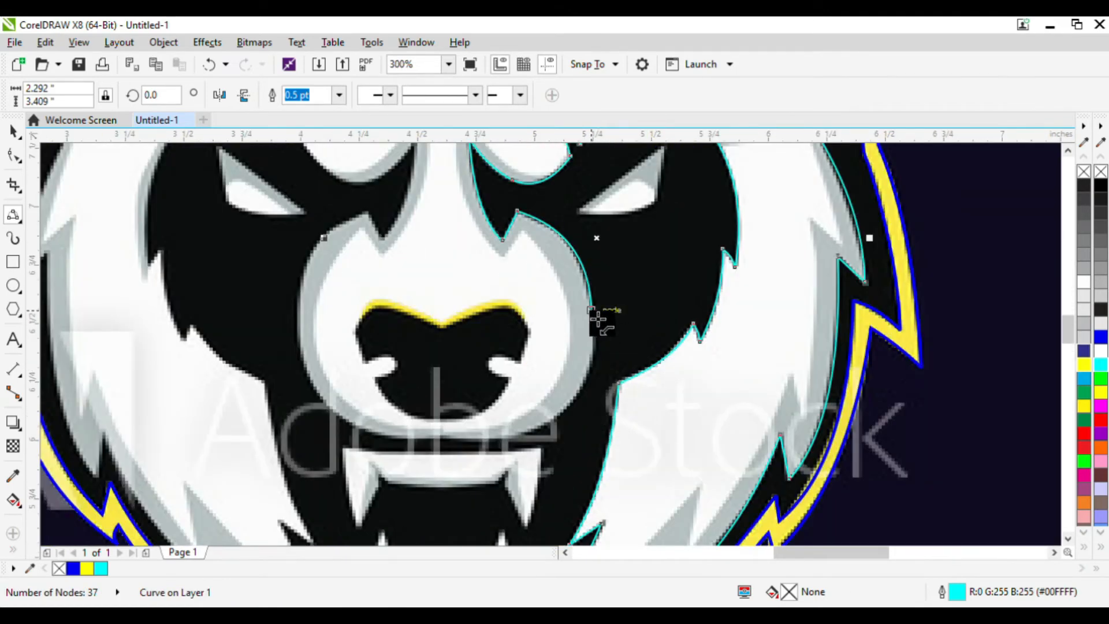
left_click_drag(598, 319, 521, 449)
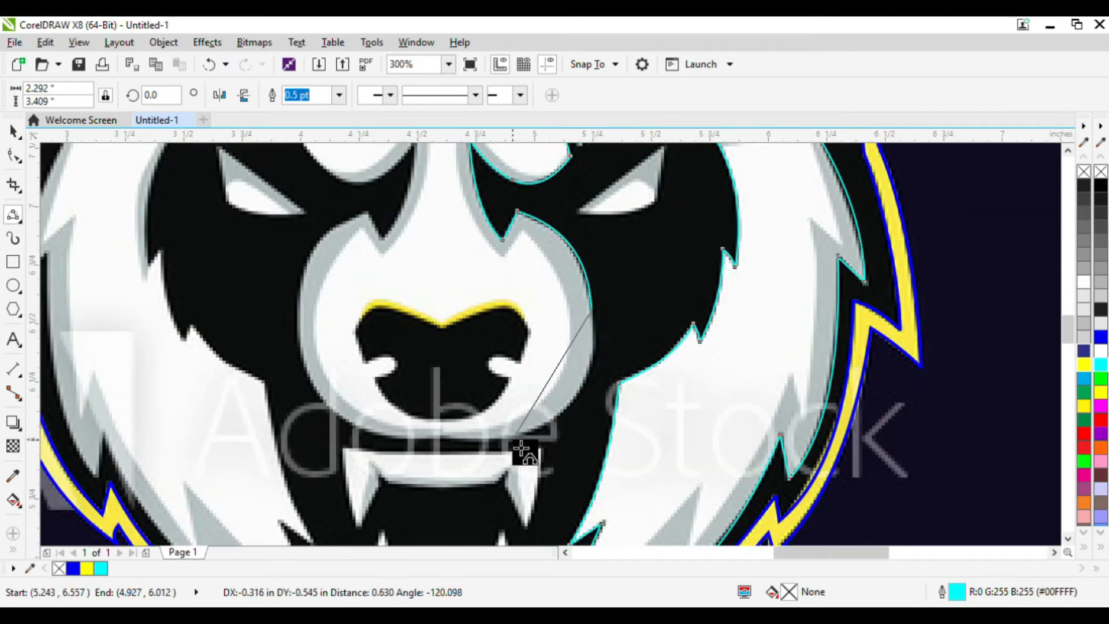
left_click(584, 406)
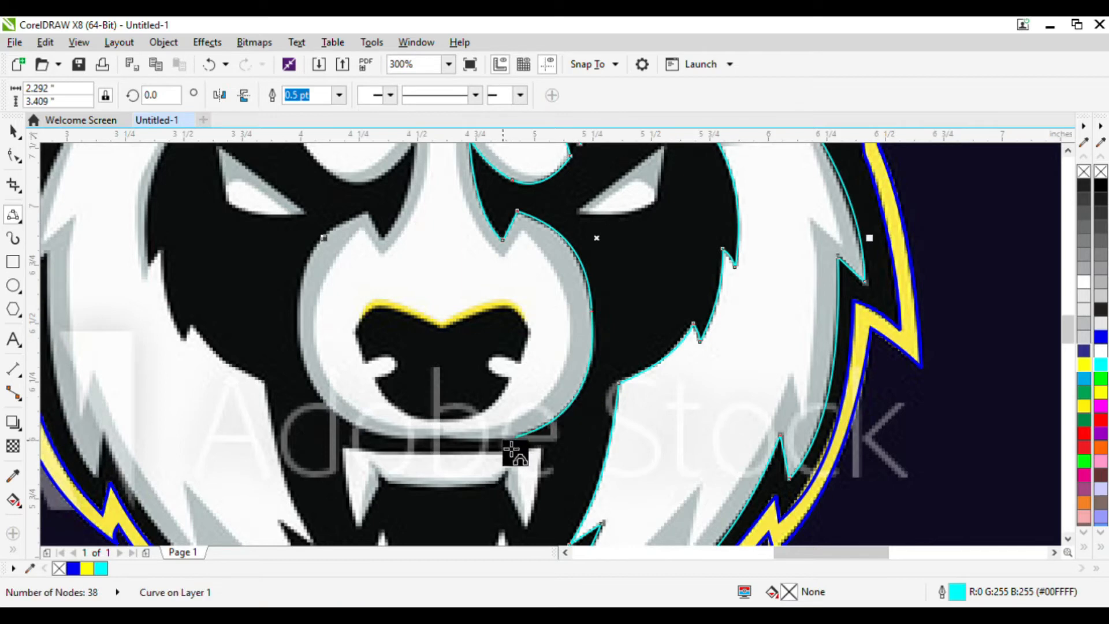
Trace the curve around the white muzzle and across the top edge of the left eye patch.
left_click_drag(519, 447, 144, 237)
left_click(430, 448)
left_click(316, 383)
left_click(335, 250)
left_click(394, 249)
left_click(416, 240)
left_click(369, 236)
left_click(325, 221)
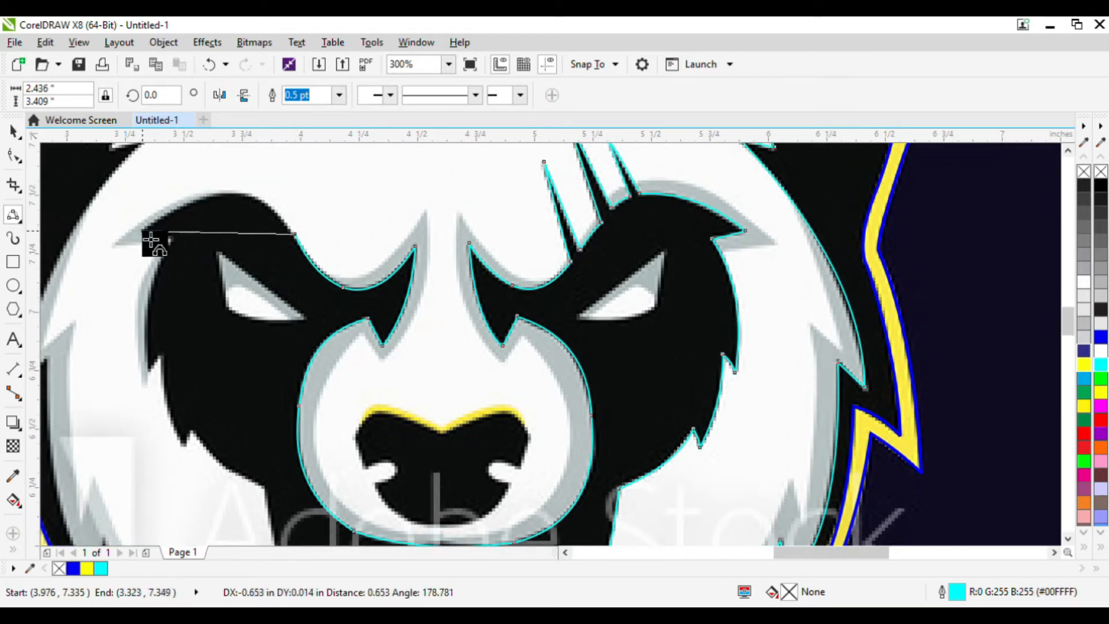
left_click(248, 203)
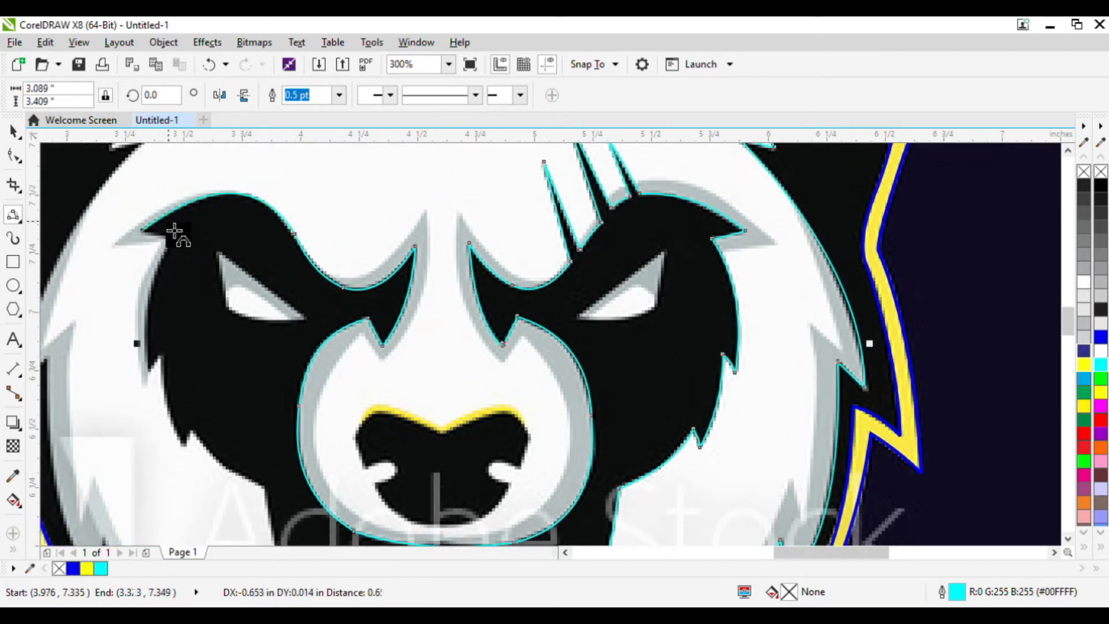
Trace the curve down the left eye patch's outer edge along the left cheek.
left_click_drag(141, 230, 172, 364)
left_click(186, 247)
left_click(155, 323)
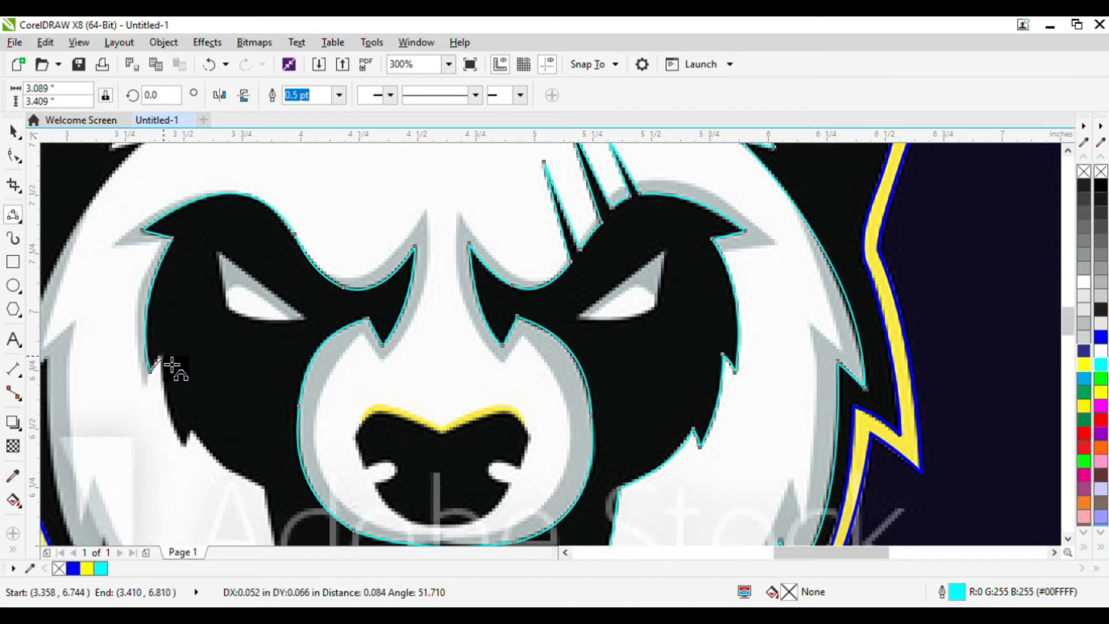
left_click(171, 365)
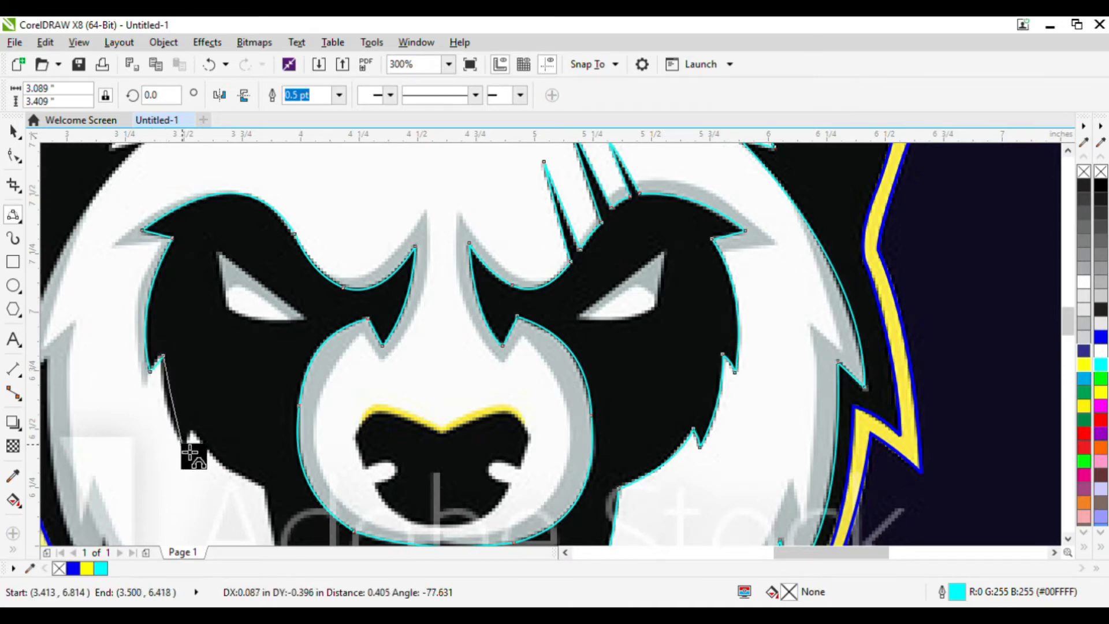
left_click(192, 435)
left_click_drag(183, 448, 229, 476)
left_click(192, 430)
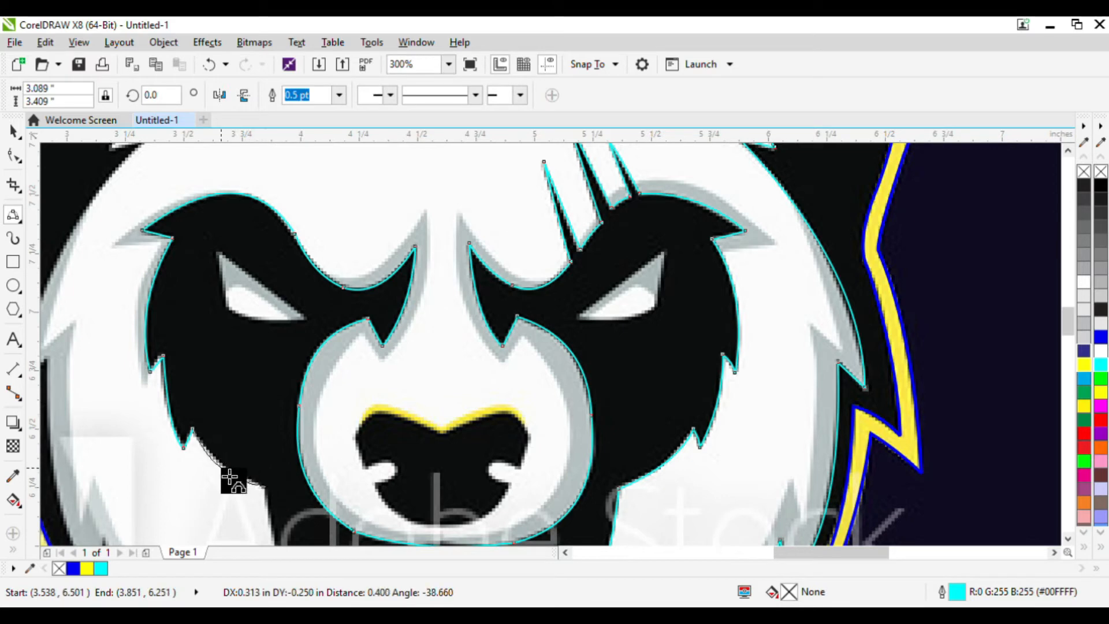
left_click(226, 468)
Extend the curve further down the left cheek edge toward the jaw.
scroll(361, 387, "down", 2)
scroll(321, 428, "up", 2)
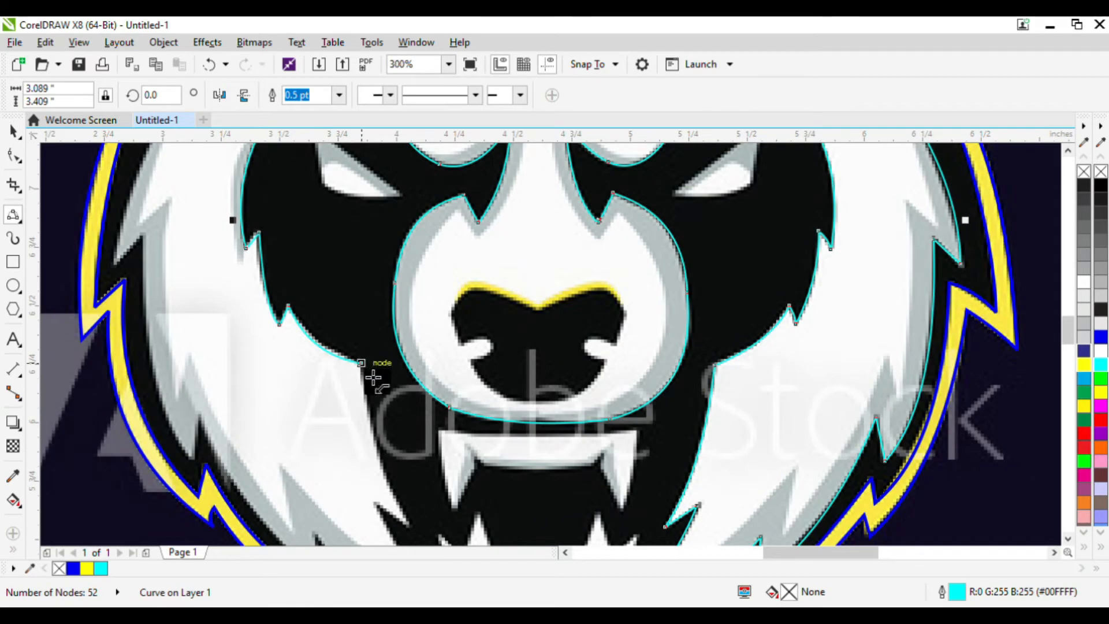
left_click_drag(363, 366, 413, 526)
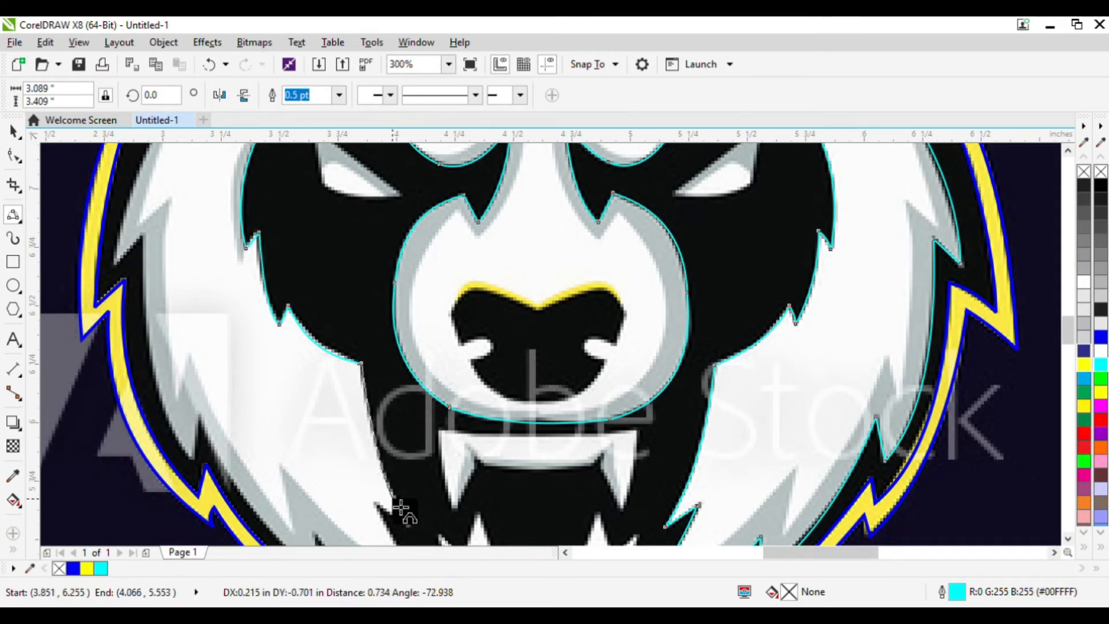
left_click(392, 493)
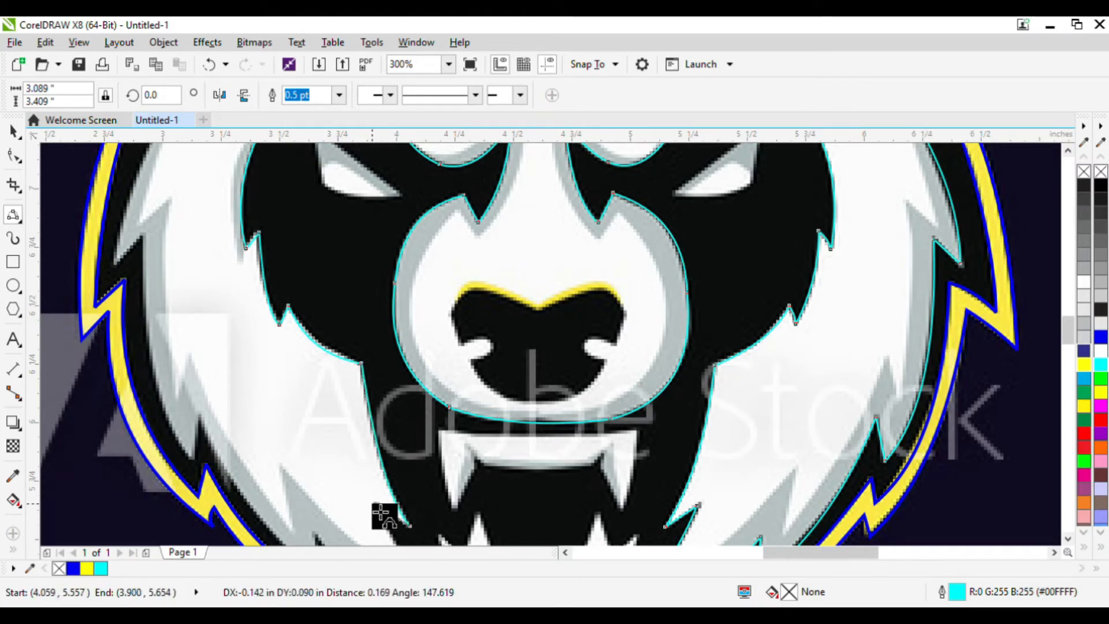
scroll(397, 525, "down", 3)
scroll(382, 514, "up", 5)
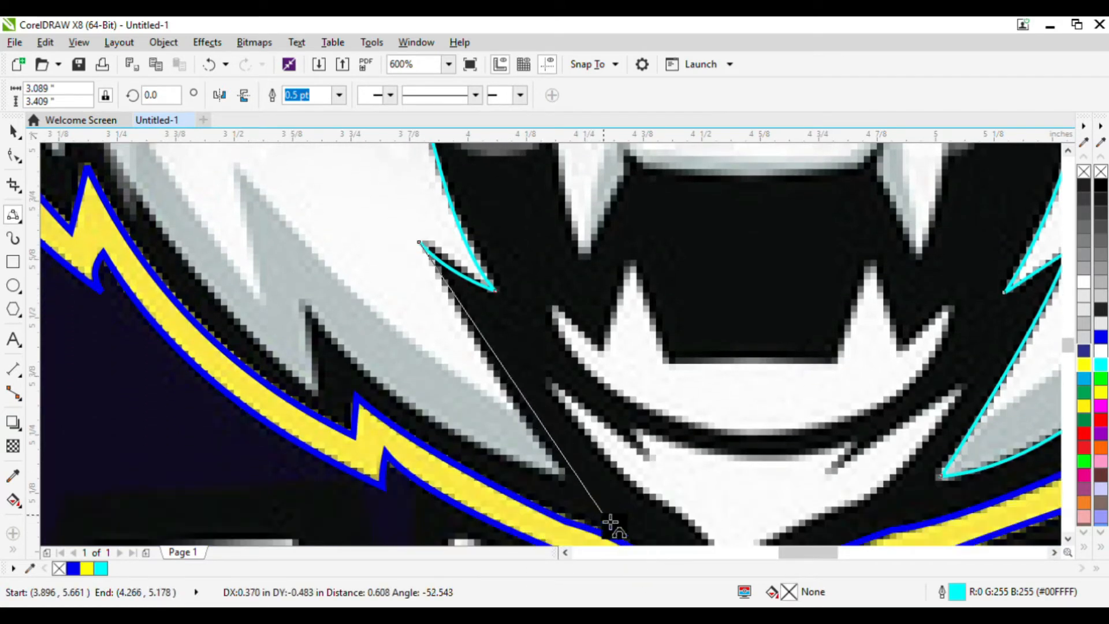
Extend the curve further along the left cheek's fur edge beside the jaw.
left_click(558, 463)
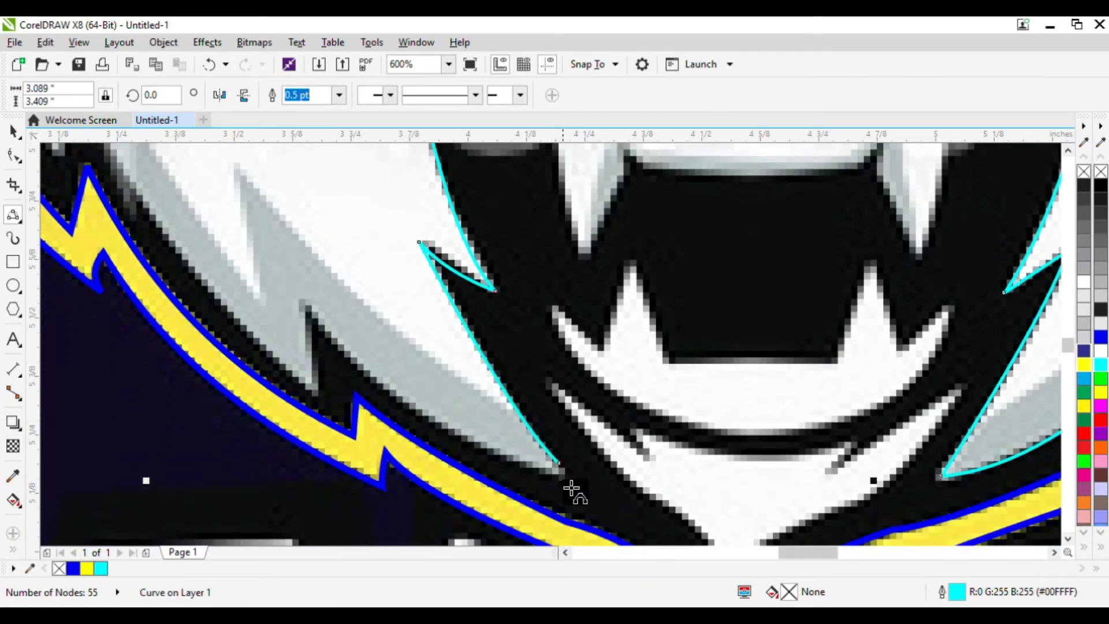
left_click_drag(558, 463, 327, 404)
left_click(328, 321)
left_click(334, 376)
Continue the curve up the left side of the face along the jagged fur edge.
scroll(368, 383, "down", 2)
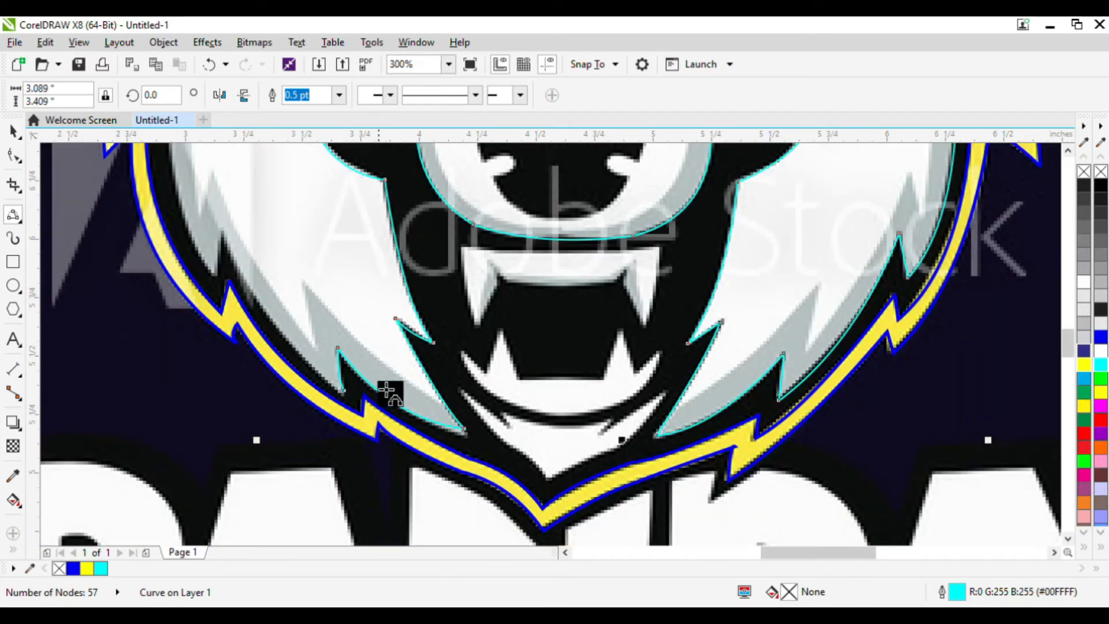
left_click_drag(357, 400, 225, 238)
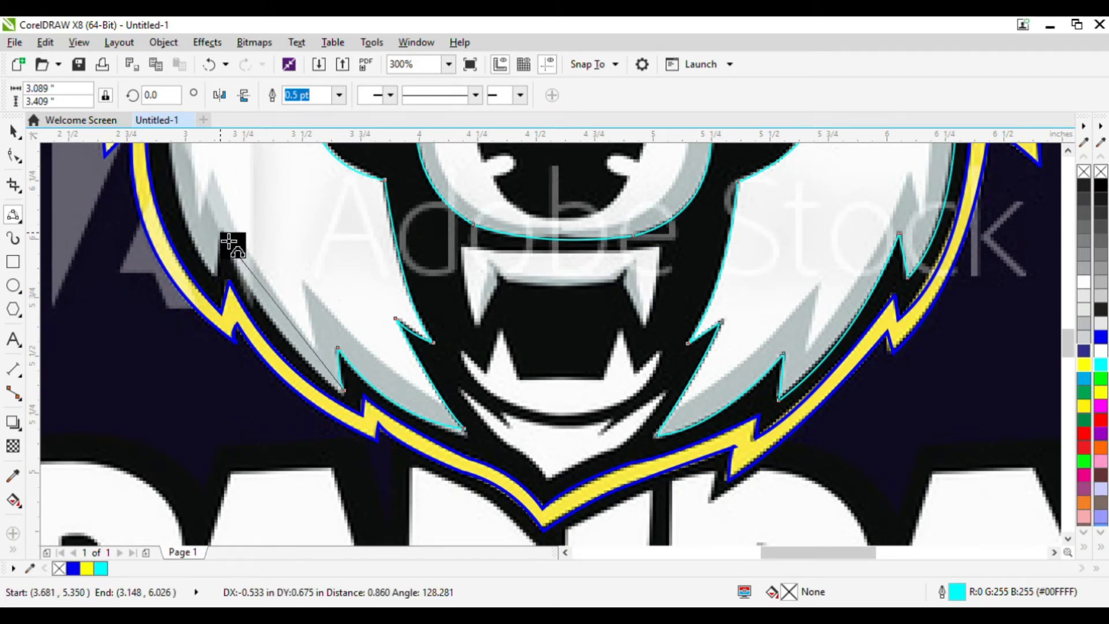
left_click(276, 312)
left_click_drag(232, 253, 187, 349)
left_click(227, 276)
left_click(178, 198)
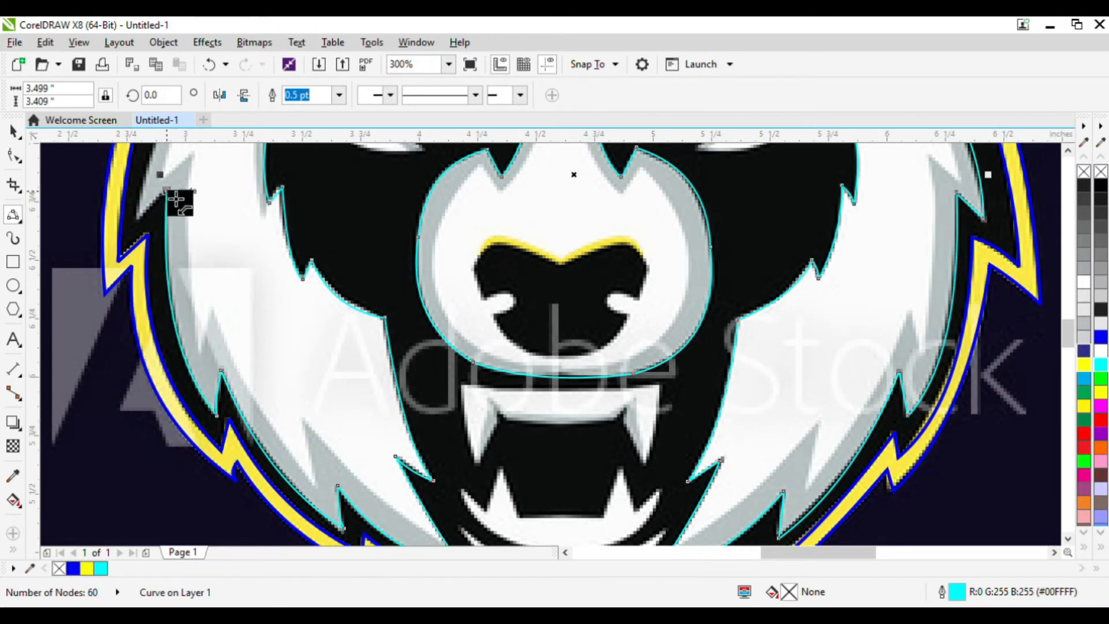
Carry the curve up past the left eye patch and over toward the top of the head.
left_click_drag(168, 192, 264, 166)
left_click(149, 219)
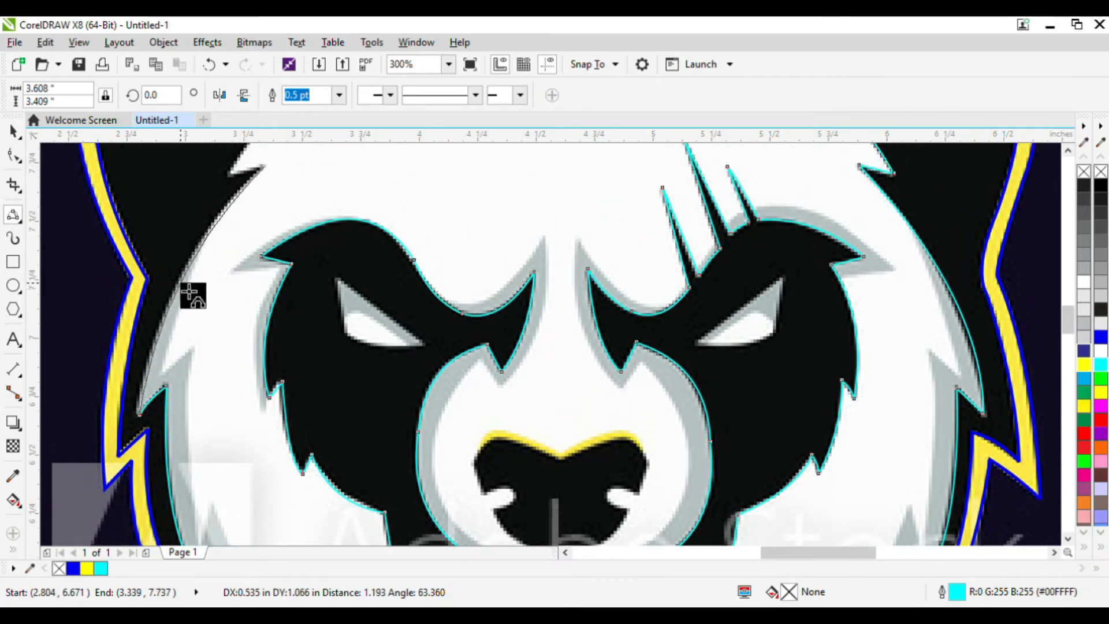
left_click(223, 255)
left_click_drag(267, 168, 513, 193)
left_click(230, 175)
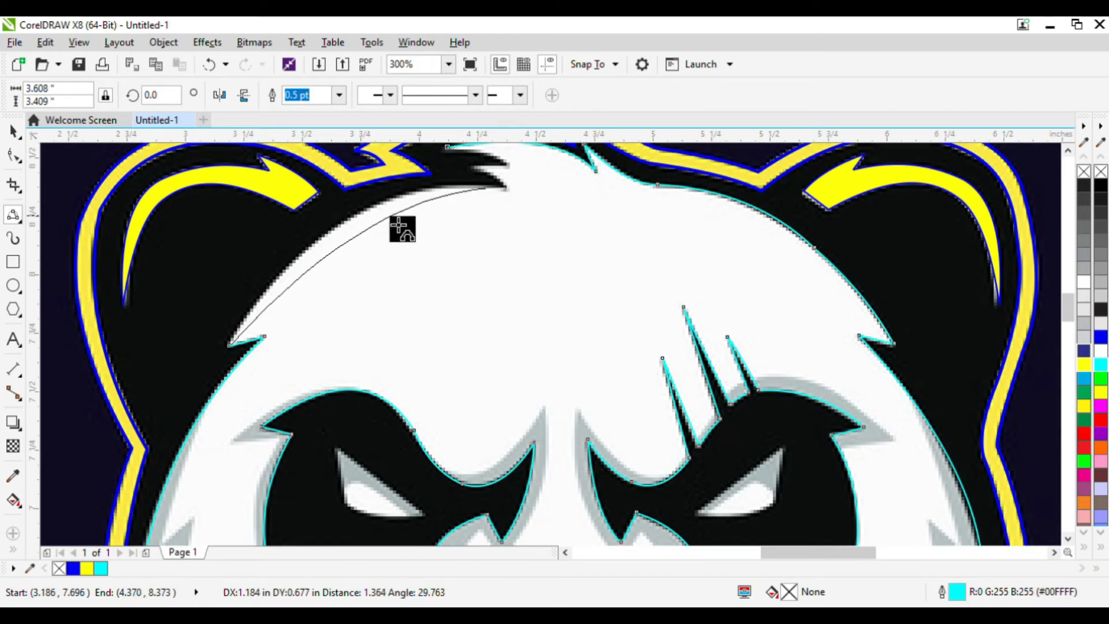
Trace the curve around the hair tuft at the top of the head.
left_click(374, 221)
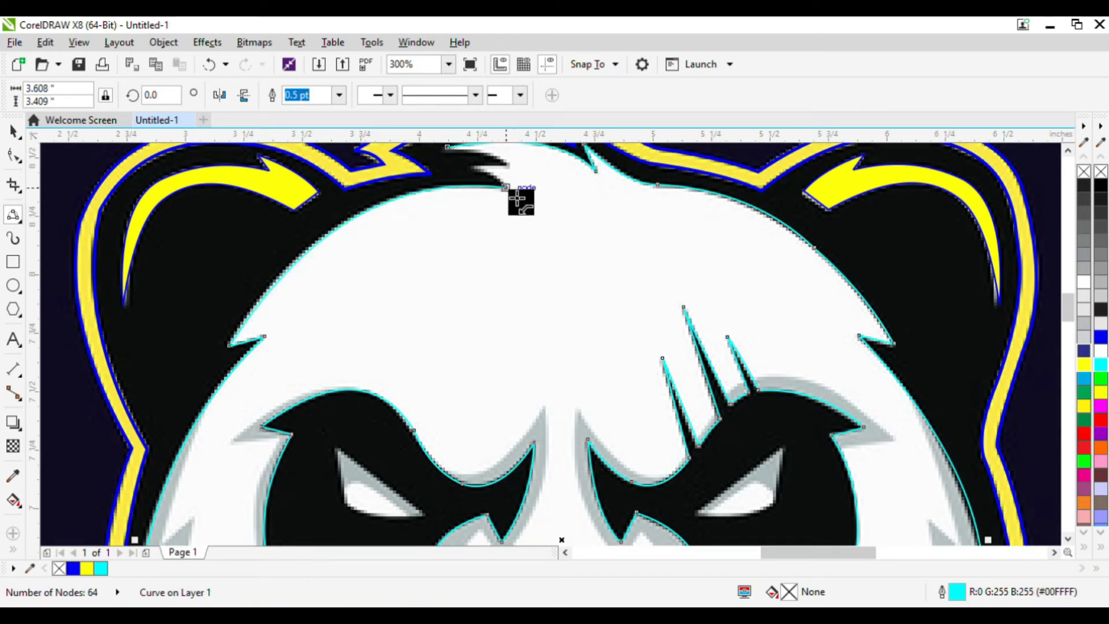
left_click_drag(507, 188, 447, 196)
left_click(490, 173)
left_click(492, 170)
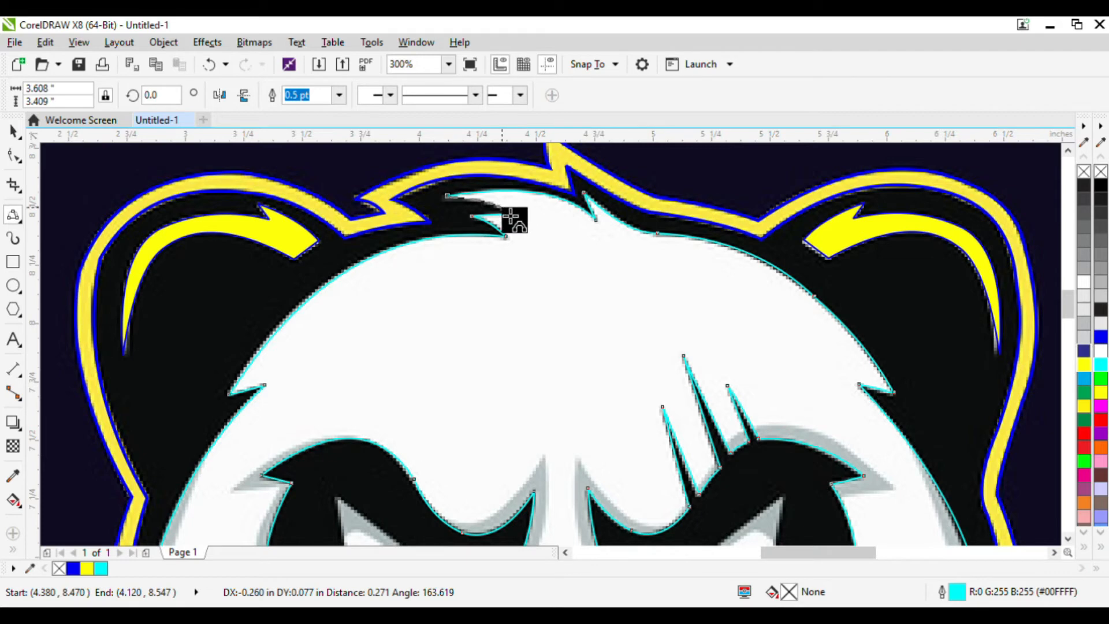
left_click(501, 206)
Trace a closed shape around the upper fangs and fill it yellow.
scroll(463, 180, "down", 2)
scroll(493, 227, "up", 1)
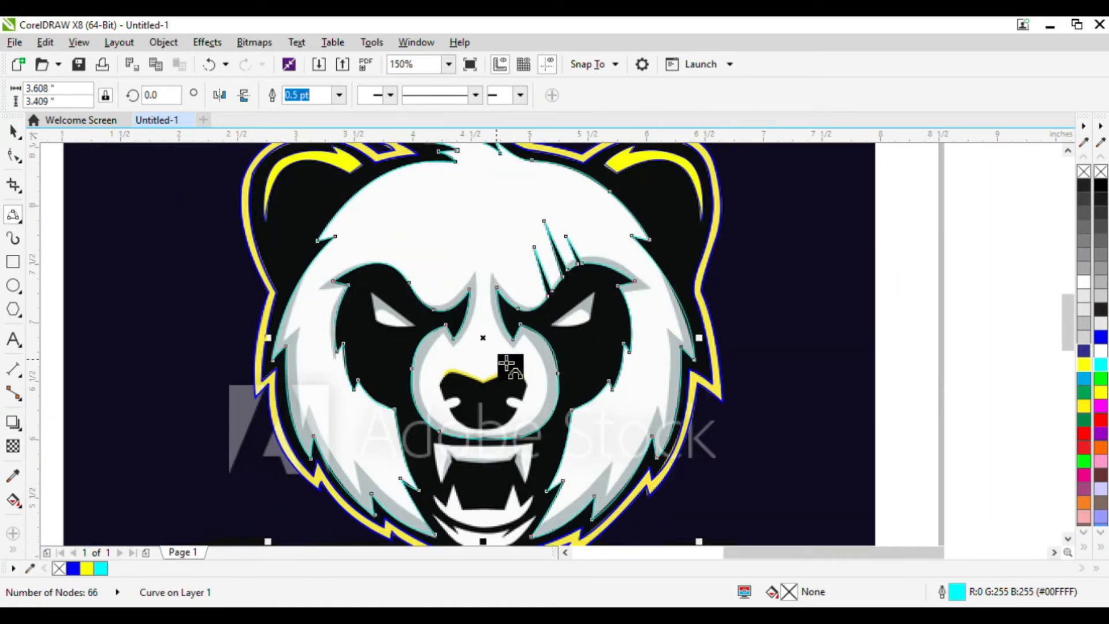
scroll(497, 413, "down", 1)
scroll(493, 404, "up", 3)
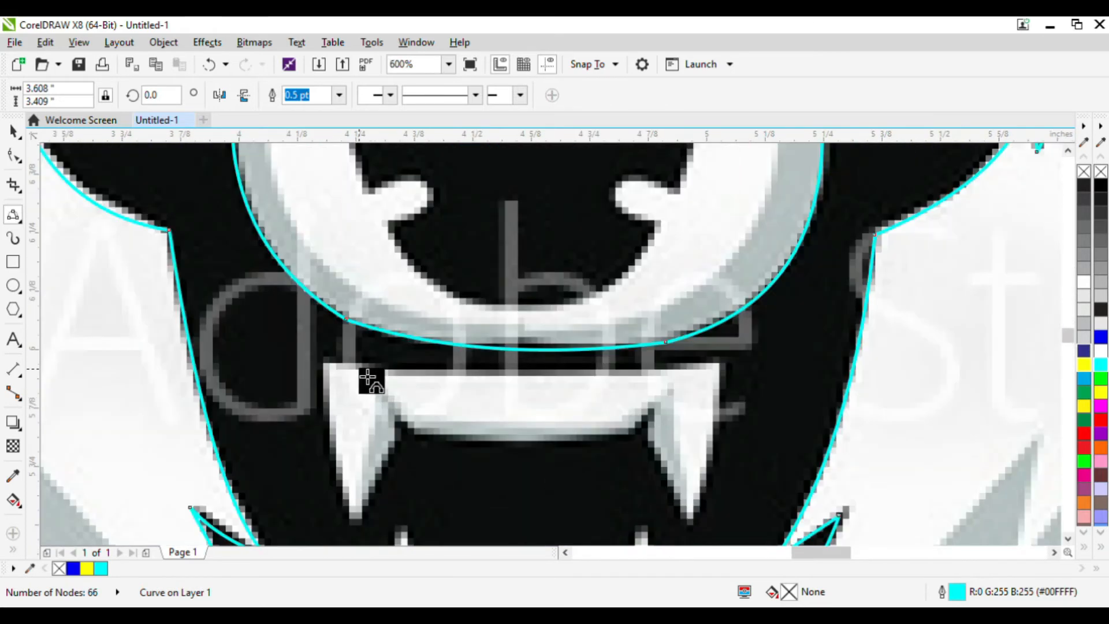
mouse_move(327, 366)
left_mouse_down()
mouse_move(729, 369)
mouse_move(718, 366)
left_mouse_up()
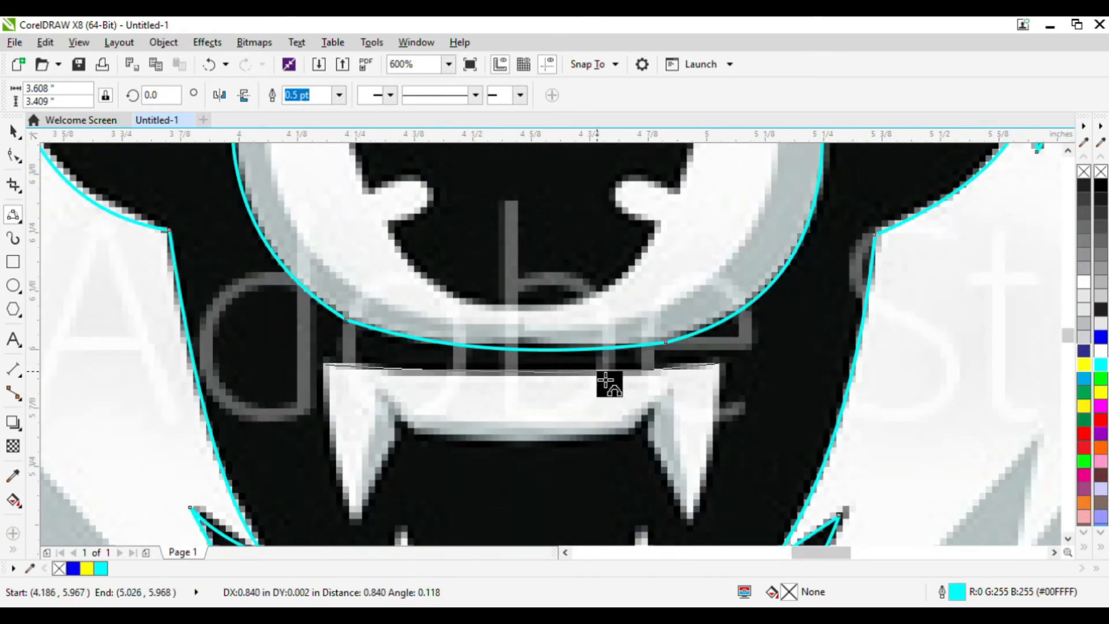
mouse_move(724, 375)
left_mouse_down()
mouse_move(695, 532)
mouse_move(648, 432)
mouse_move(672, 405)
mouse_move(639, 442)
mouse_move(627, 433)
mouse_move(461, 449)
mouse_move(426, 436)
mouse_move(440, 441)
mouse_move(380, 392)
mouse_move(407, 442)
mouse_move(359, 513)
mouse_move(334, 349)
left_mouse_up()
left_click(492, 445)
left_click(373, 482)
left_click_drag(338, 403, 340, 401)
left_click(1084, 365)
Trace the lower teeth as a closed shape and fill it yellow.
scroll(507, 359, "down", 3)
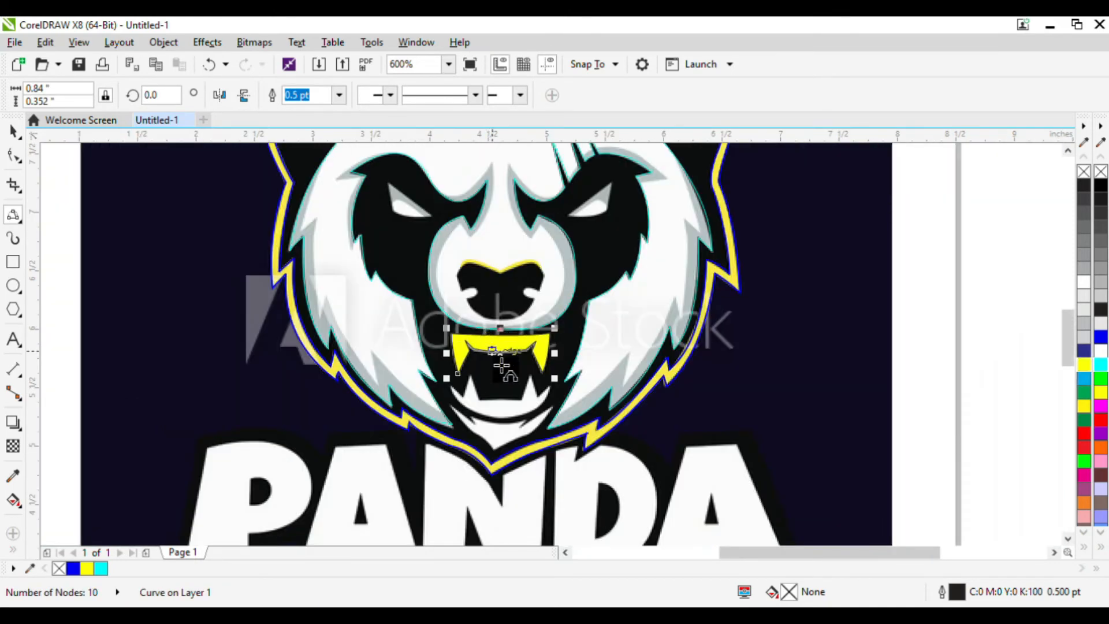
scroll(489, 386, "up", 2)
left_click_drag(471, 392, 486, 432)
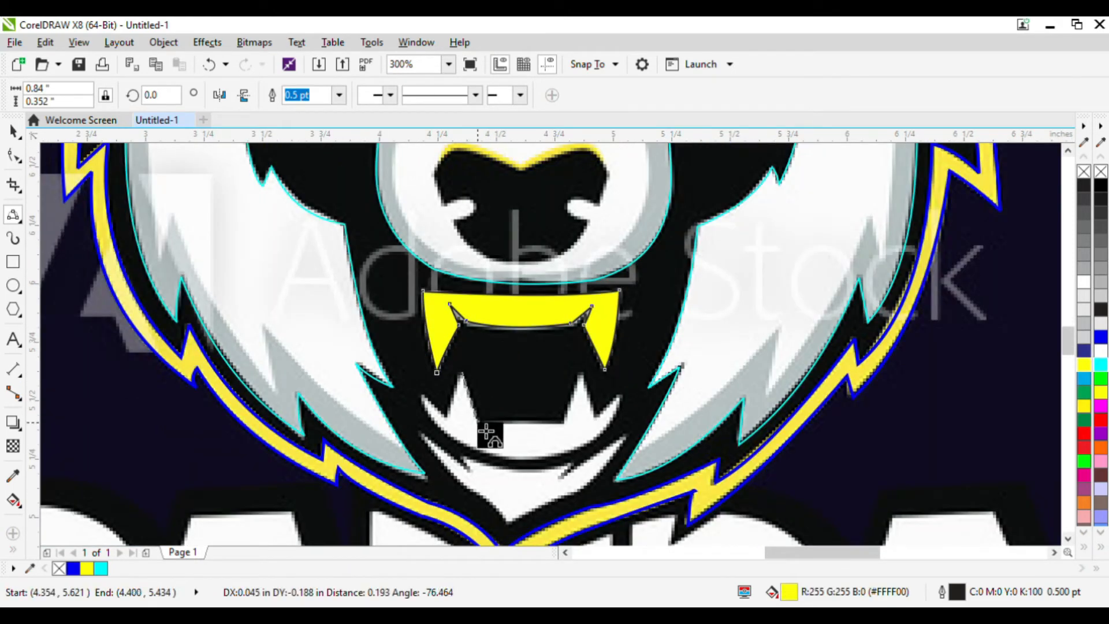
left_click(486, 432)
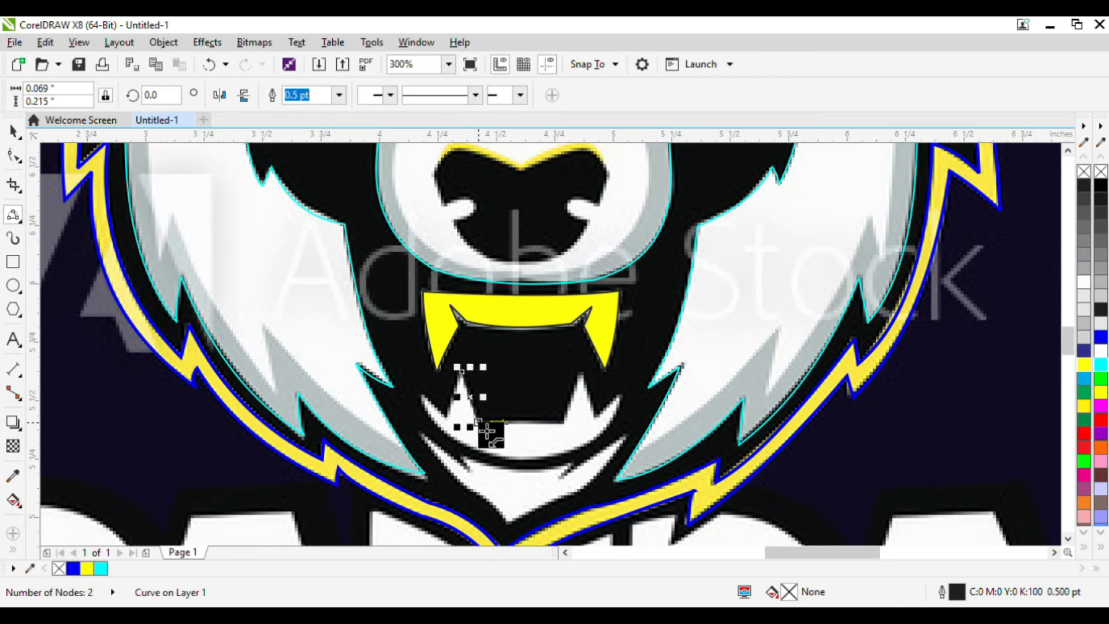
left_click(573, 433)
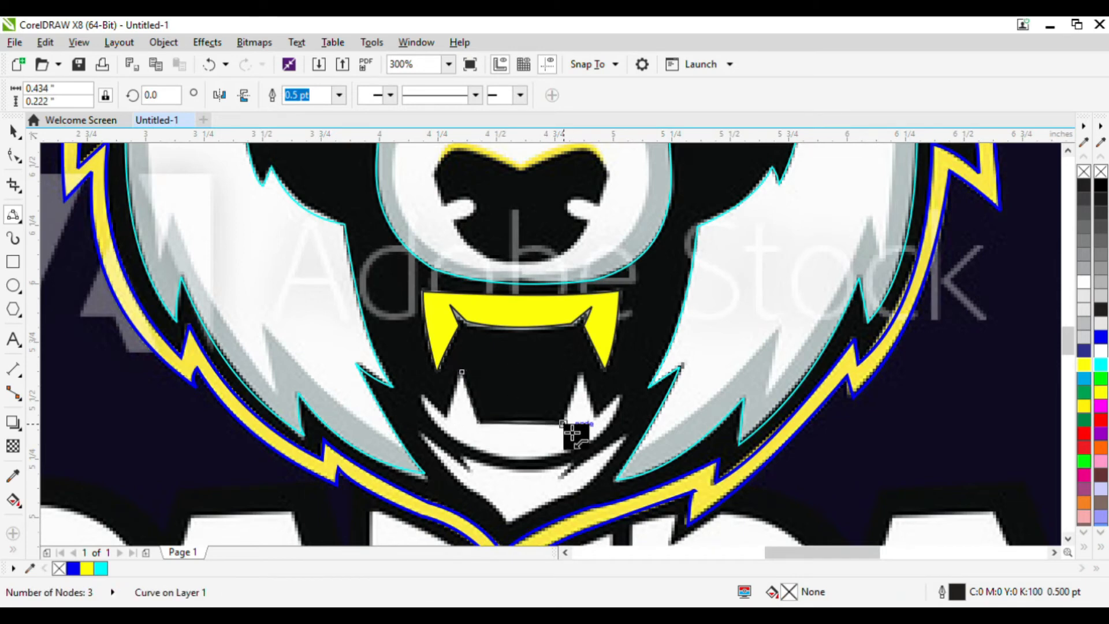
left_click(582, 376)
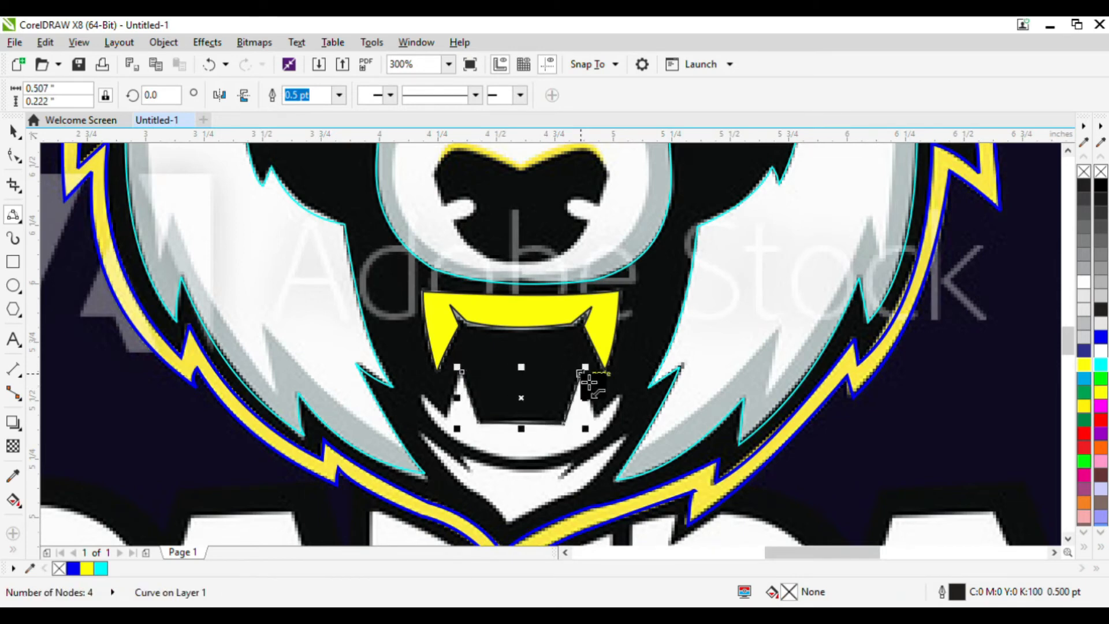
left_click(602, 425)
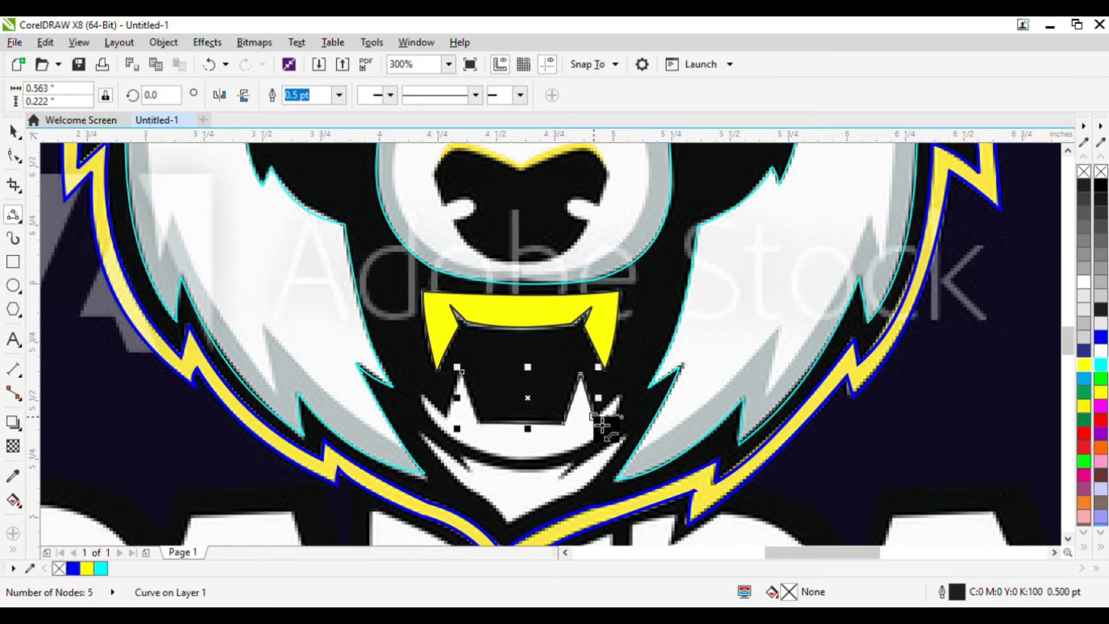
double_click(621, 397)
left_click_drag(621, 394, 524, 462)
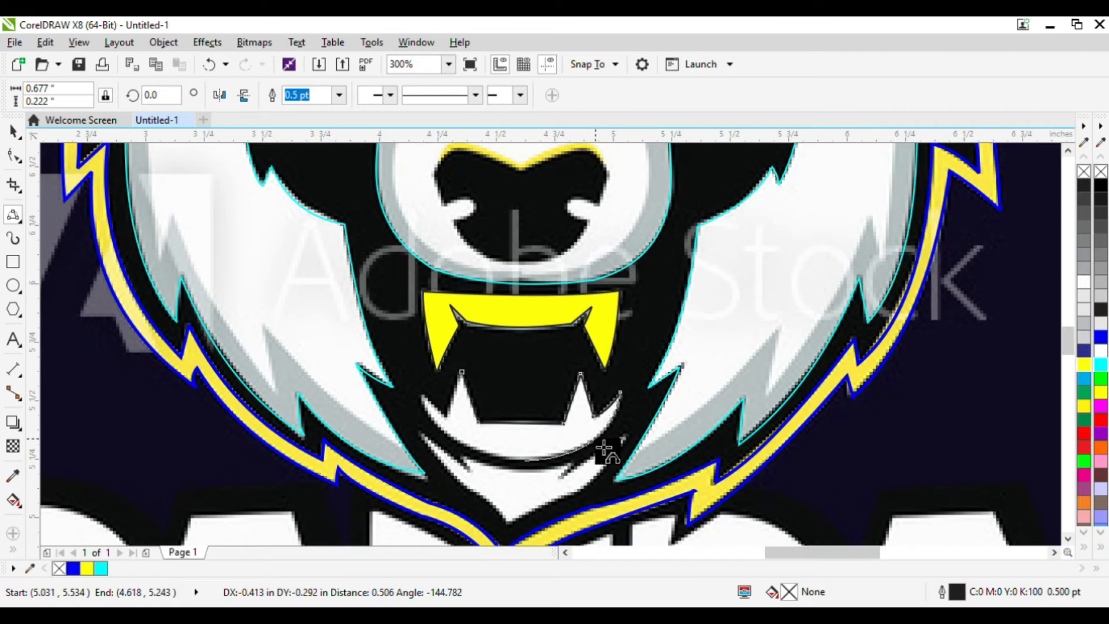
left_click(598, 442)
mouse_move(524, 461)
left_mouse_down()
mouse_move(444, 434)
mouse_move(425, 401)
mouse_move(446, 418)
mouse_move(463, 373)
left_mouse_up()
left_click(454, 441)
left_click(445, 417)
left_click(462, 372)
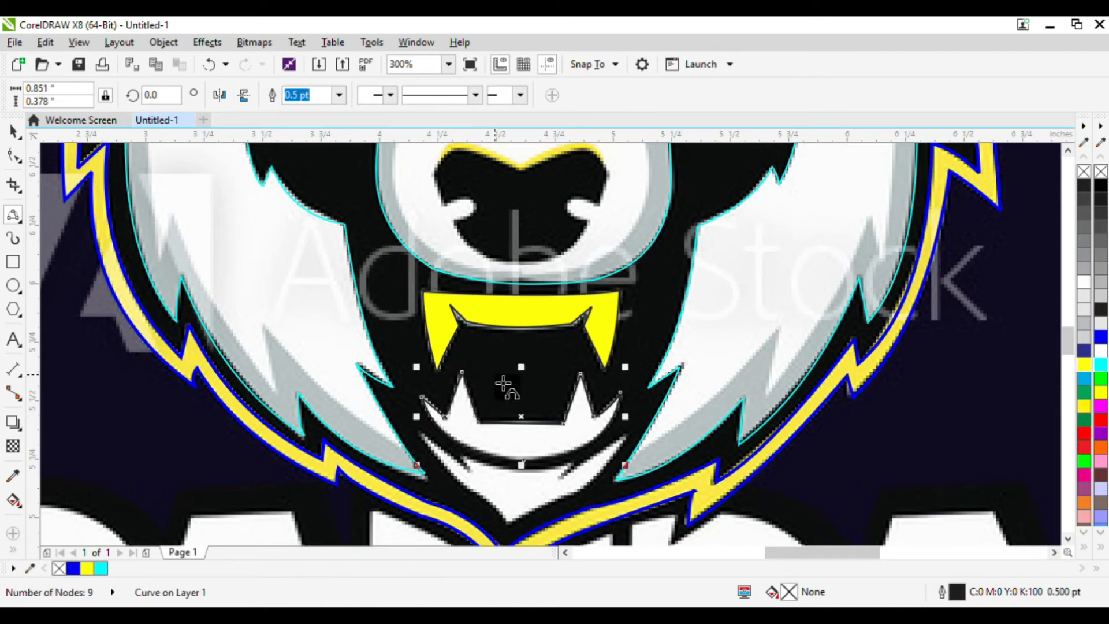
left_click(1083, 406)
Draw a curve along the lip line beneath the lower teeth.
scroll(465, 462, "up", 2)
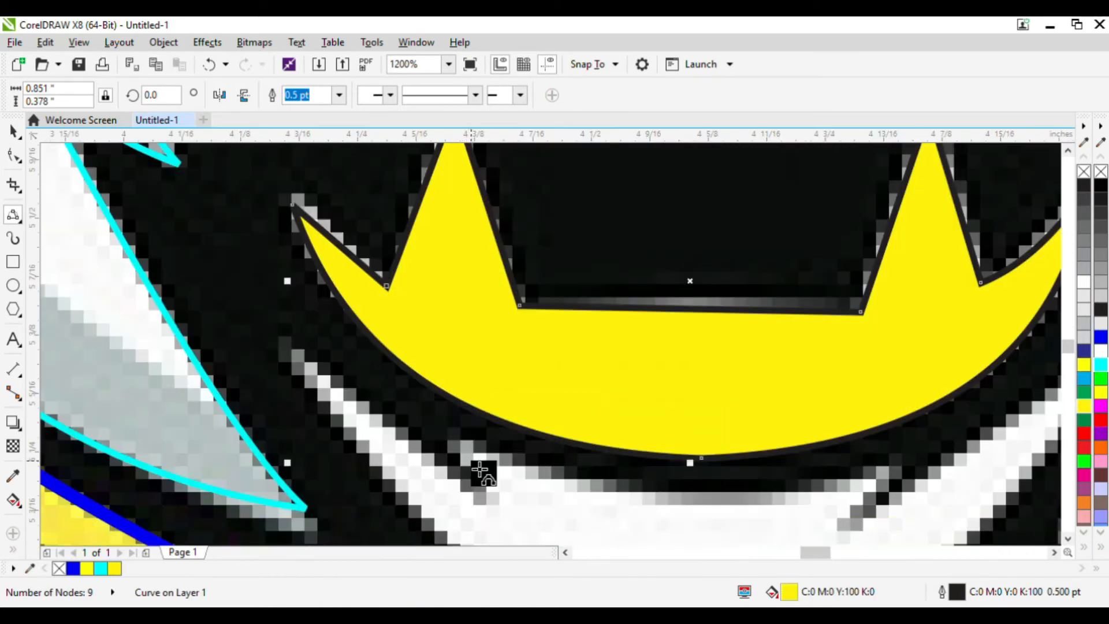
left_click(464, 450)
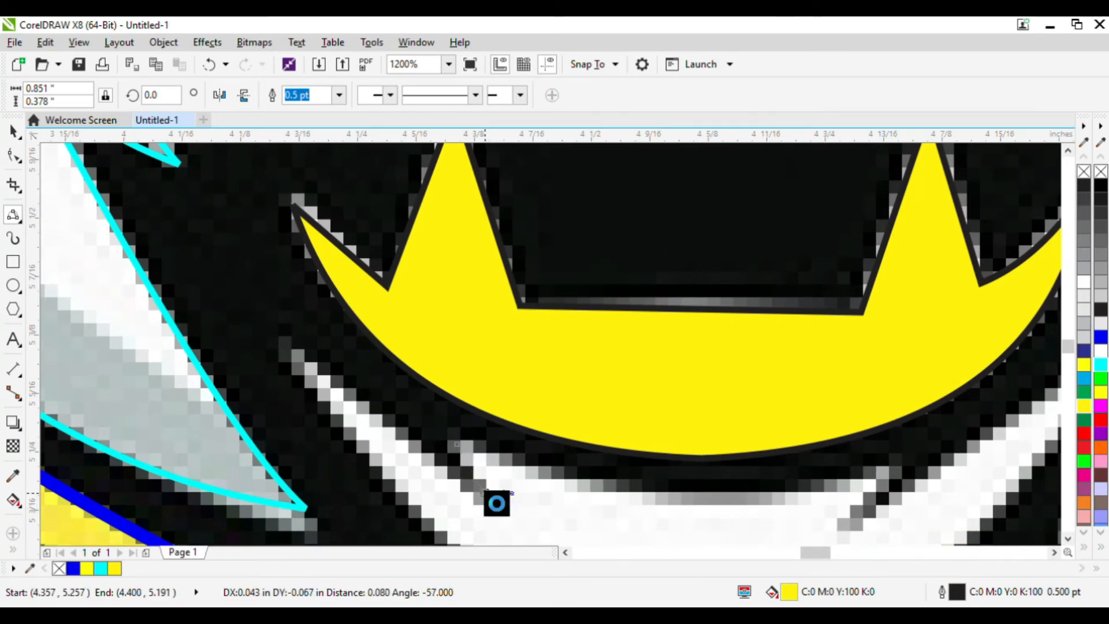
left_click(486, 494)
left_click_drag(459, 445, 857, 536)
left_click(686, 503)
left_click(862, 514)
Trace the white crescent below the lower teeth as a closed shape and fill it yellow.
scroll(766, 505, "down", 2)
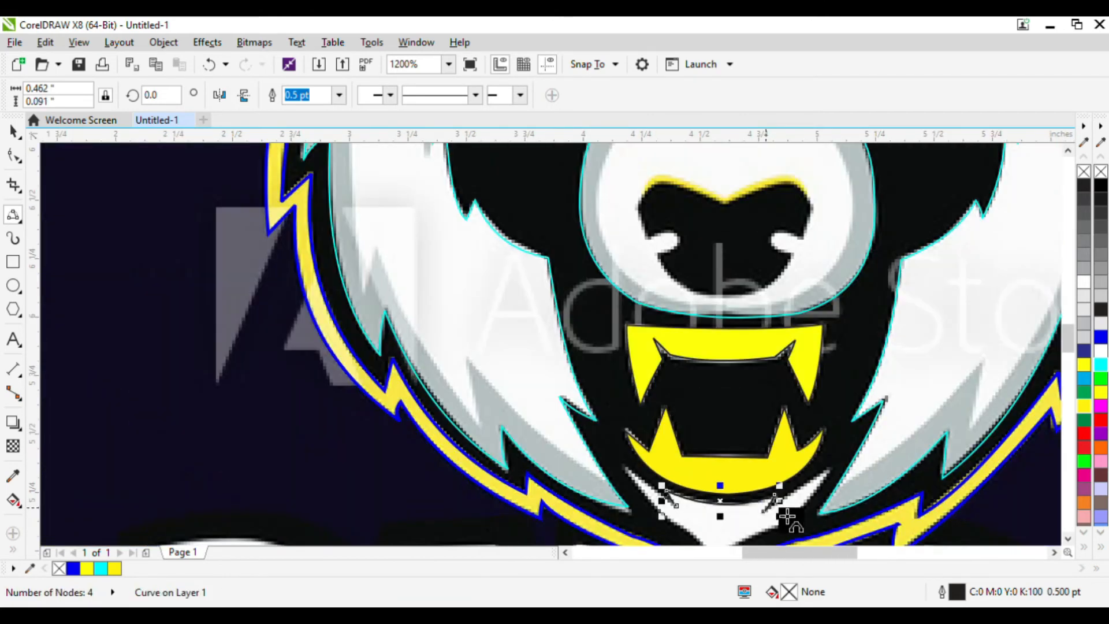
scroll(806, 513, "up", 1)
left_click_drag(721, 508, 679, 522)
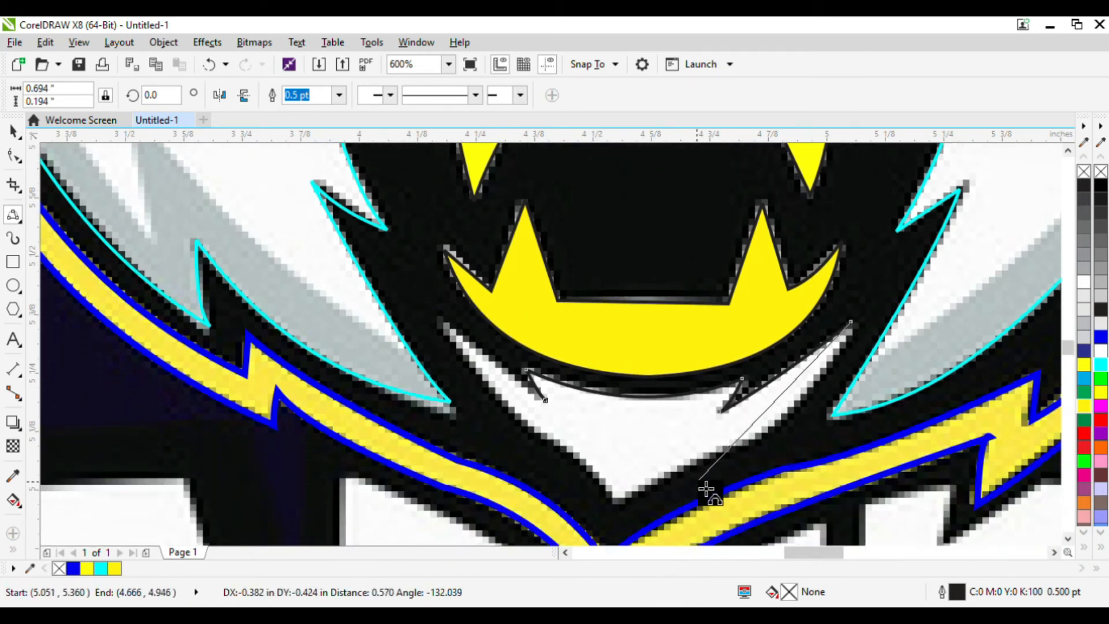
mouse_move(717, 452)
left_mouse_down()
mouse_move(730, 458)
mouse_move(785, 435)
mouse_move(732, 458)
left_mouse_up()
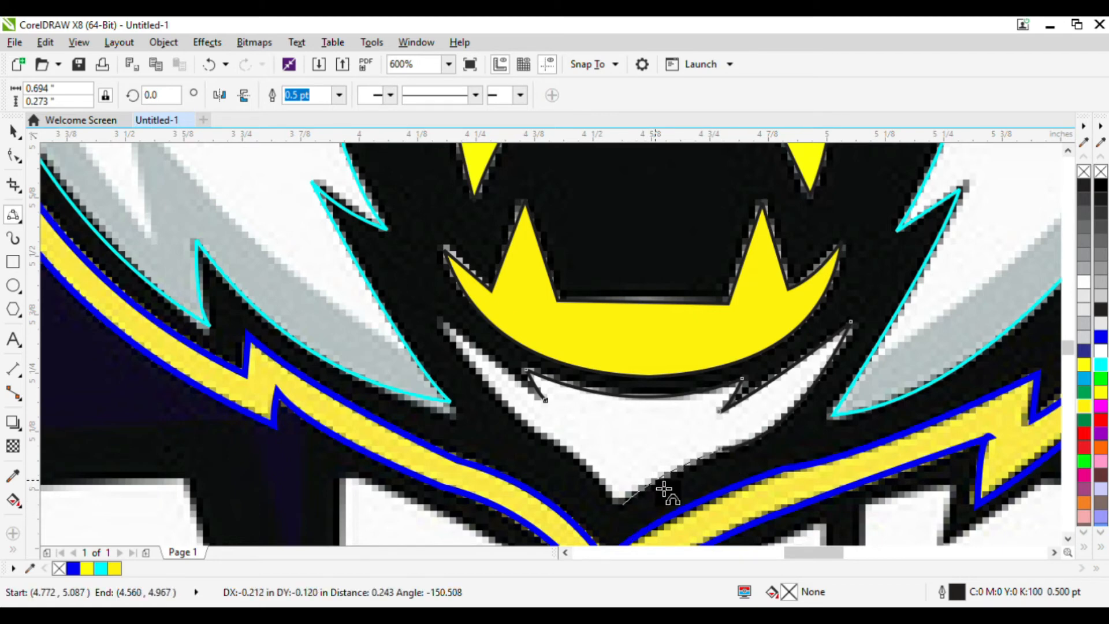
left_click(622, 504)
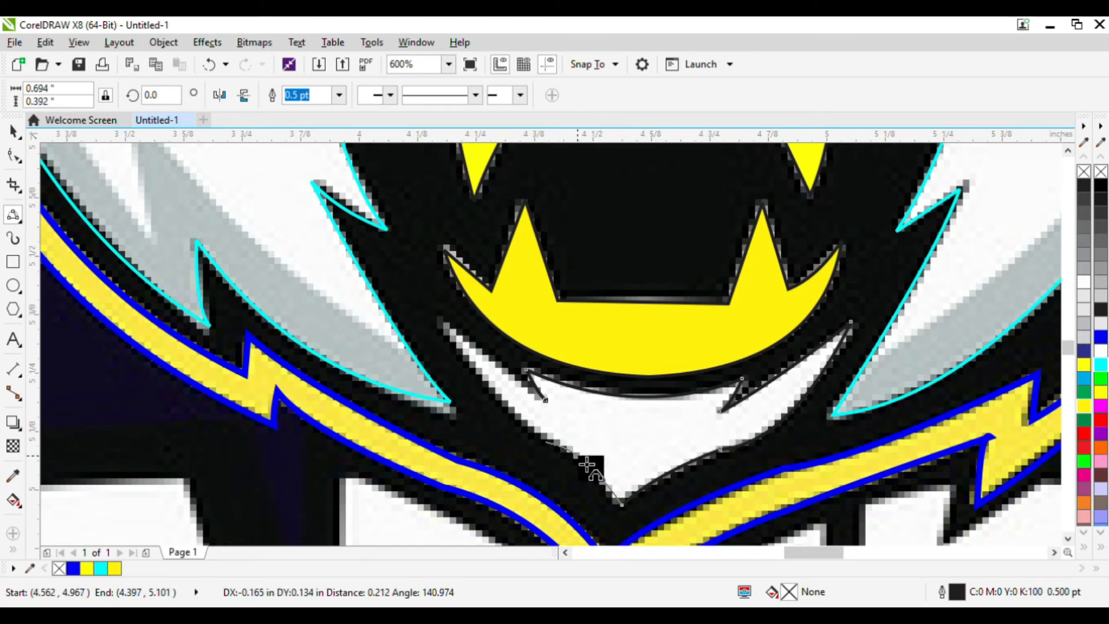
left_click(545, 441)
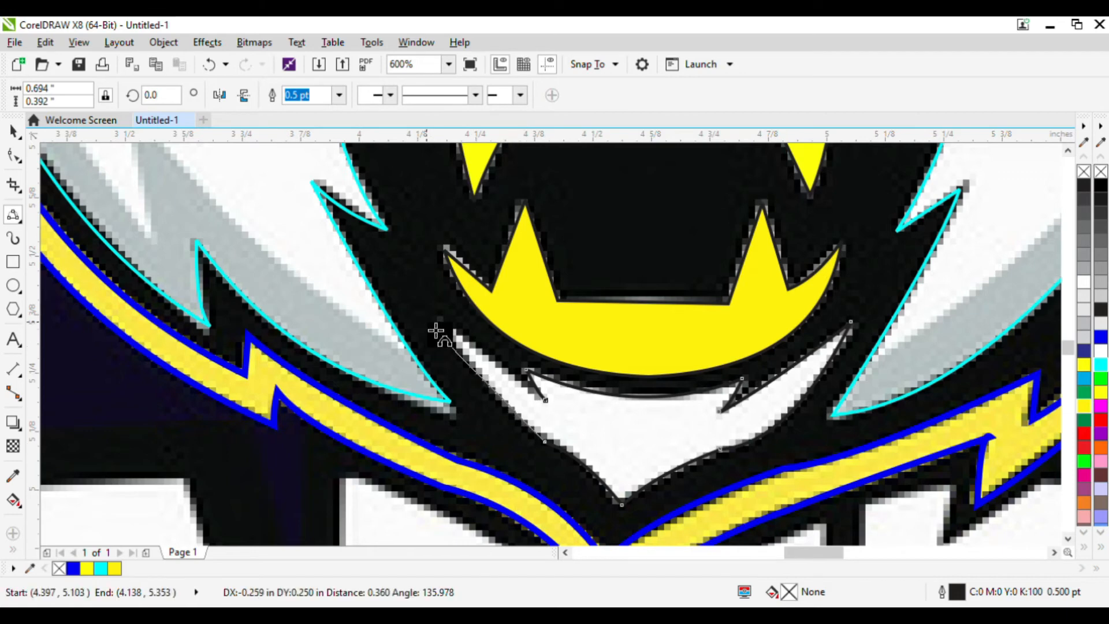
left_click_drag(441, 321, 466, 350)
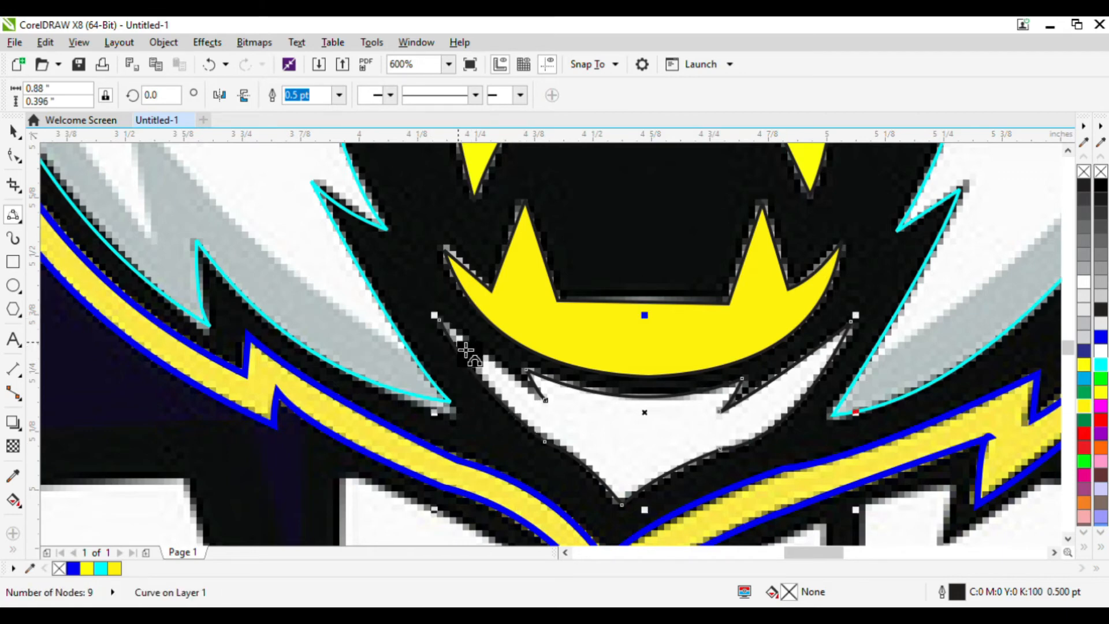
left_click(450, 329)
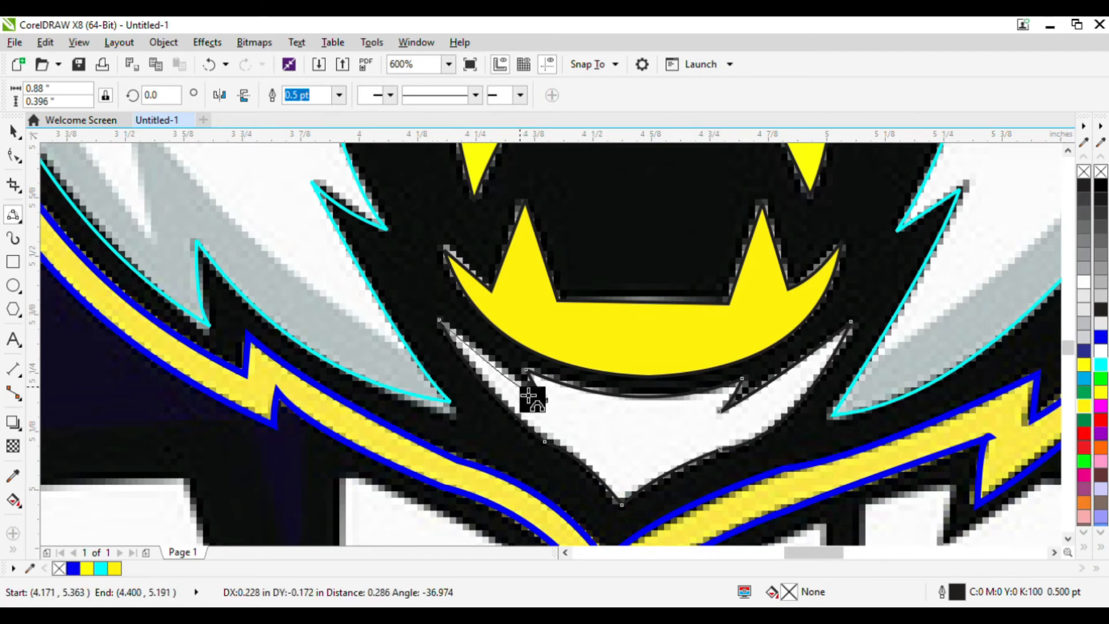
key("Escape")
left_click(1084, 364)
Start a new curve along the top edge of the nose.
scroll(621, 381, "down", 3)
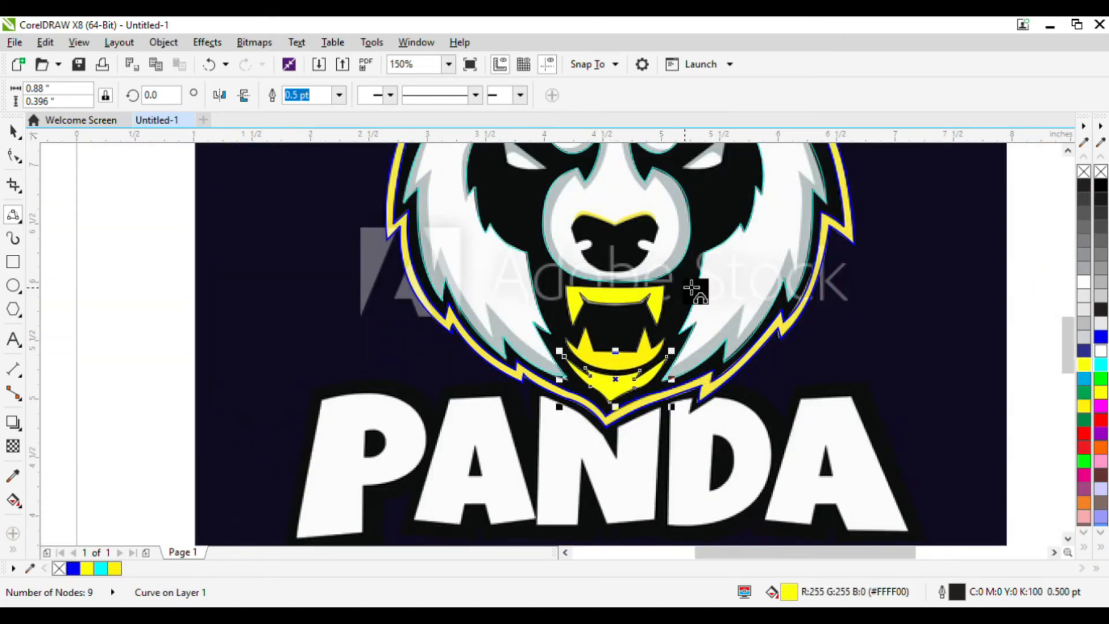
scroll(673, 266, "up", 2)
scroll(634, 220, "up", 2)
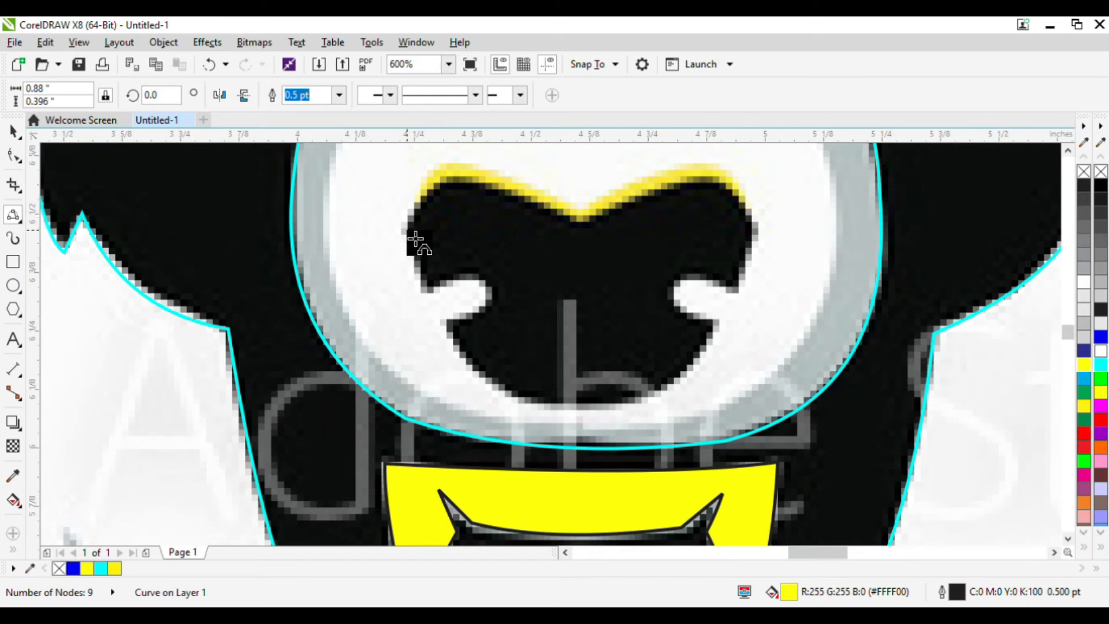
left_click(406, 230)
left_click(444, 167)
left_click(434, 173)
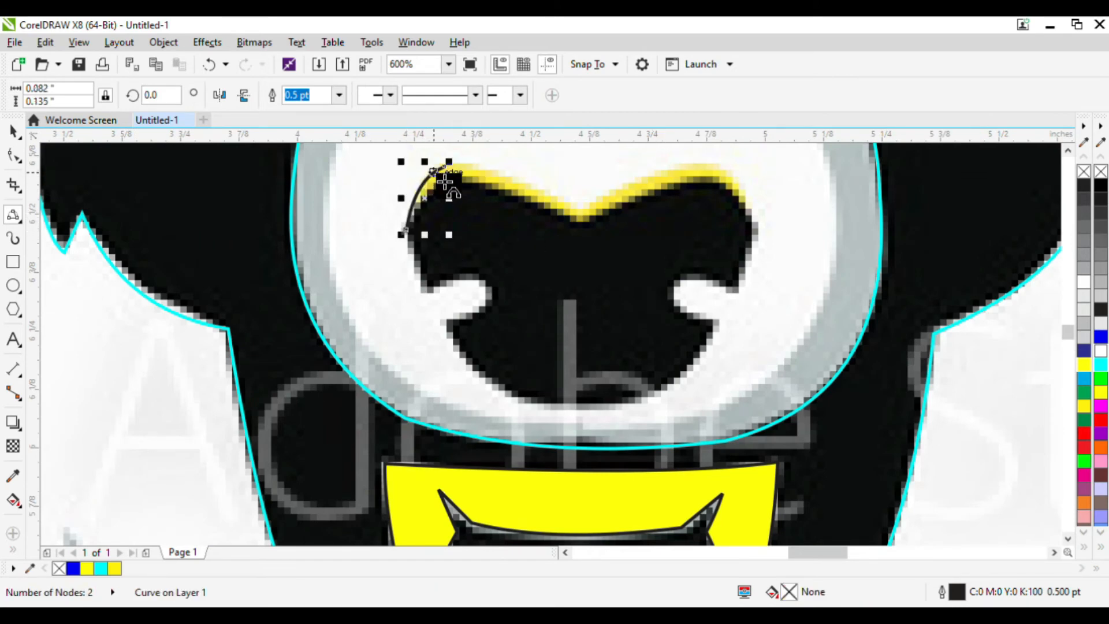
left_click(457, 173)
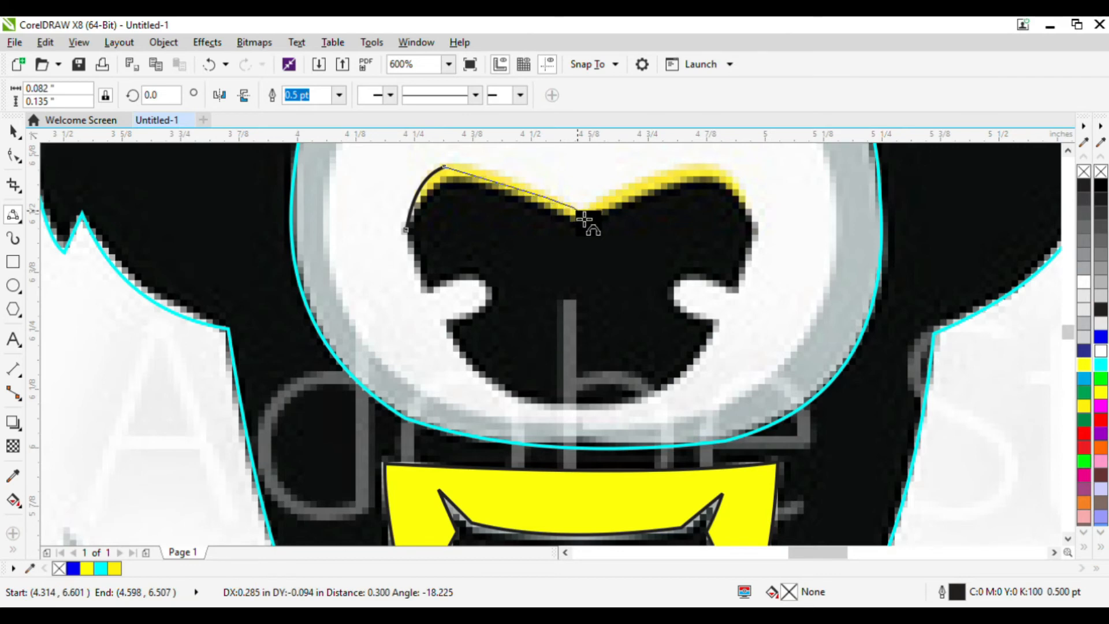
left_click(579, 212)
left_click(495, 179)
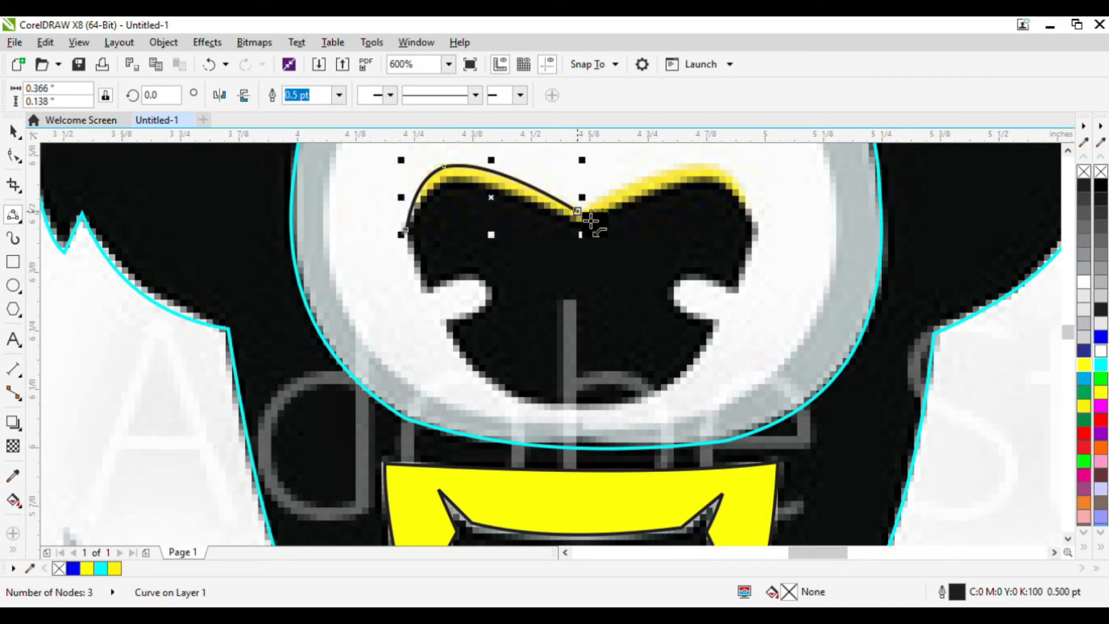
Finish tracing the nose outline as a closed shape and fill it black.
left_click_drag(579, 211, 701, 317)
left_click(671, 170)
left_click(758, 209)
left_click(743, 281)
left_click(708, 278)
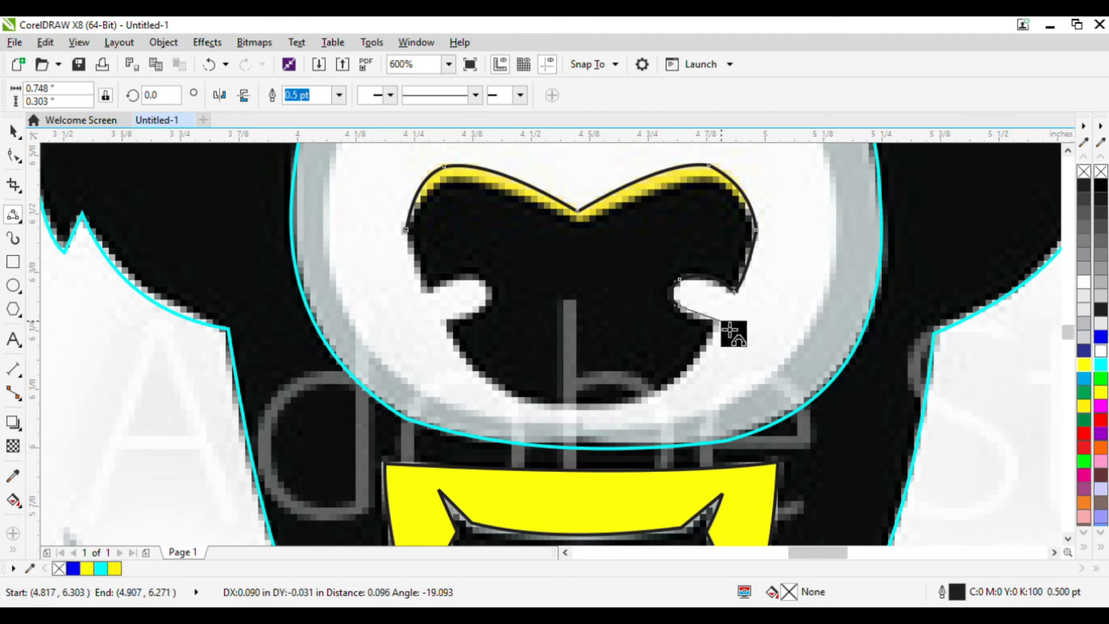
left_click_drag(716, 320, 731, 330)
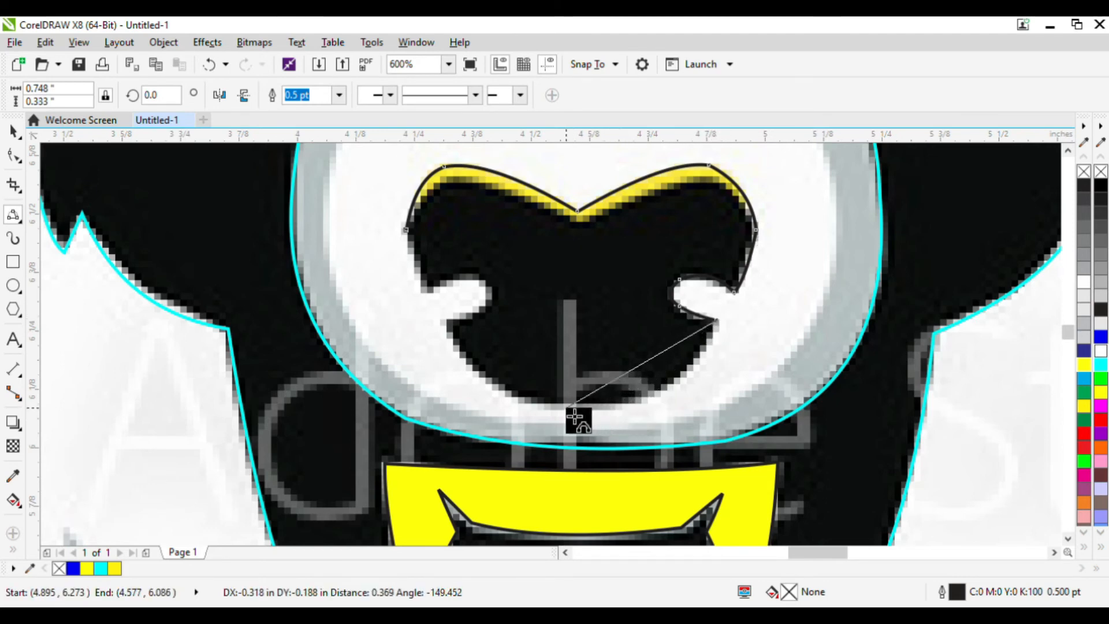
left_click_drag(569, 411, 663, 399)
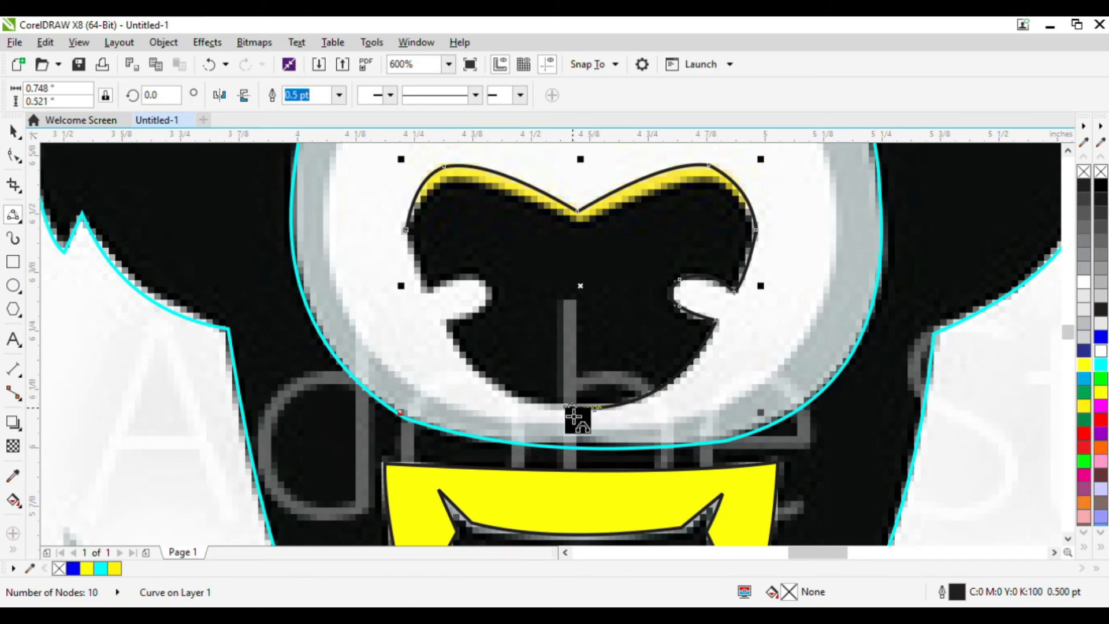
left_click_drag(445, 321, 489, 379)
mouse_move(489, 283)
left_mouse_down()
mouse_move(495, 310)
mouse_move(501, 300)
left_mouse_up()
mouse_move(429, 287)
left_mouse_down()
mouse_move(434, 302)
mouse_move(471, 289)
mouse_move(442, 296)
left_mouse_up()
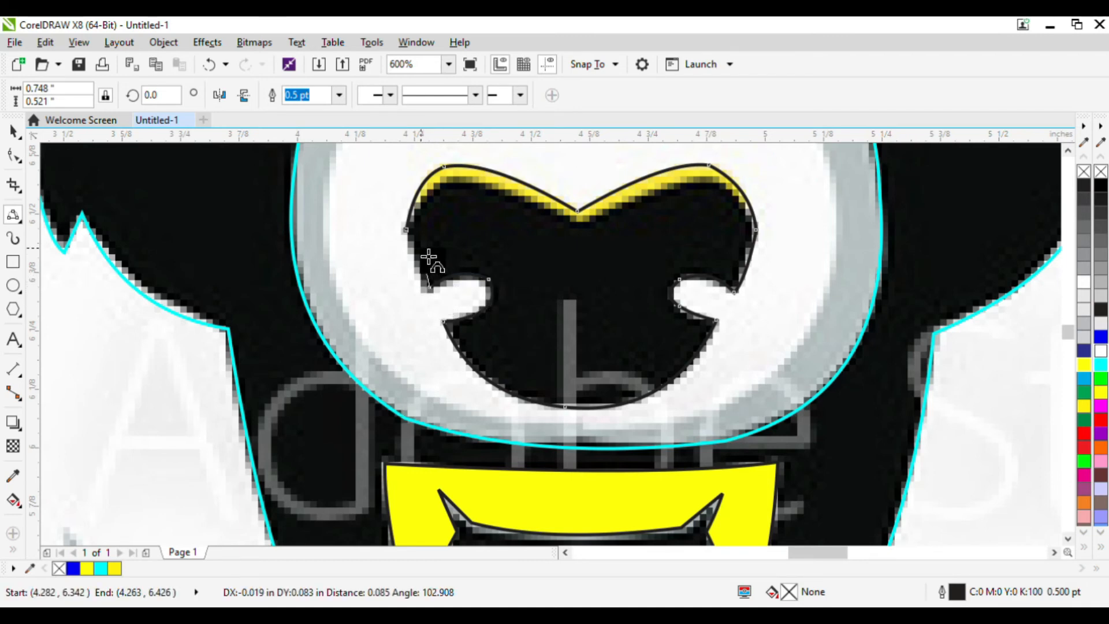
left_click(406, 230)
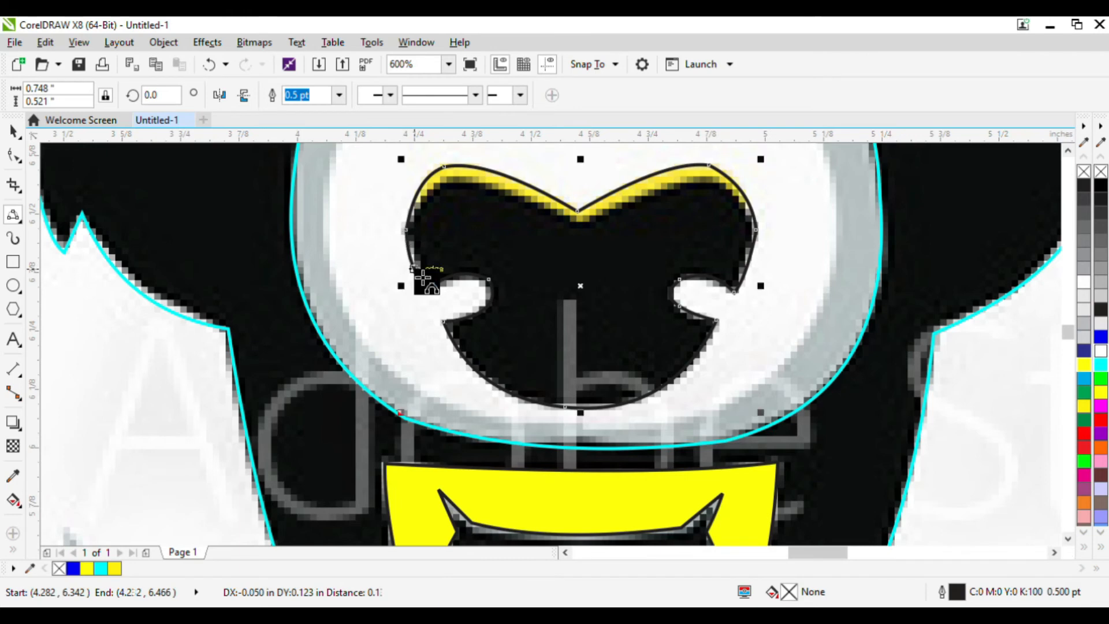
scroll(426, 280, "down", 3)
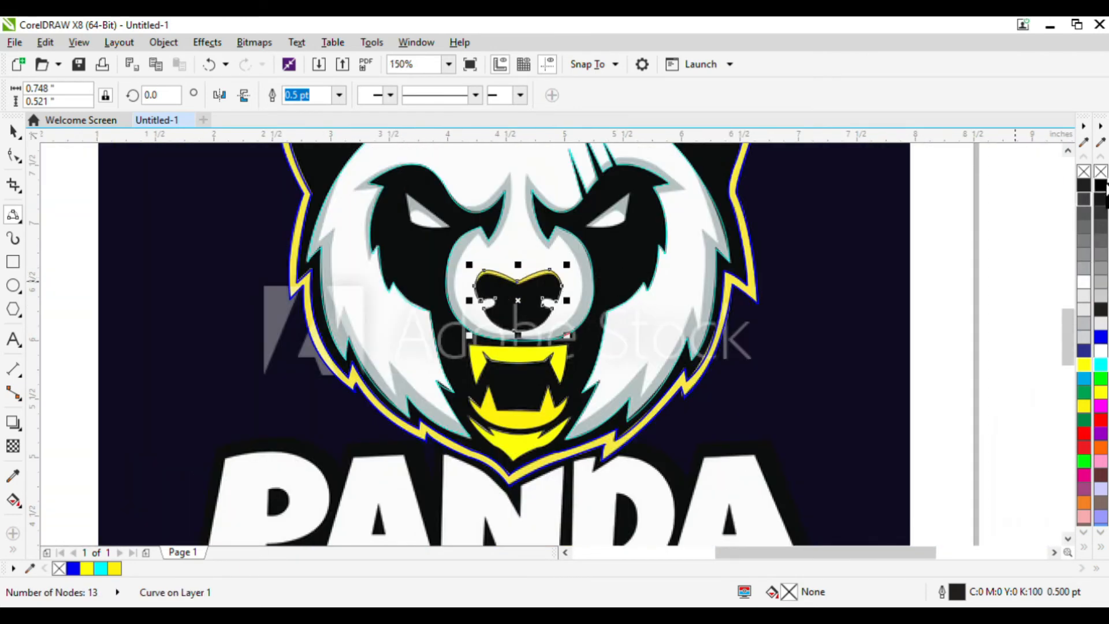
left_click(1102, 184)
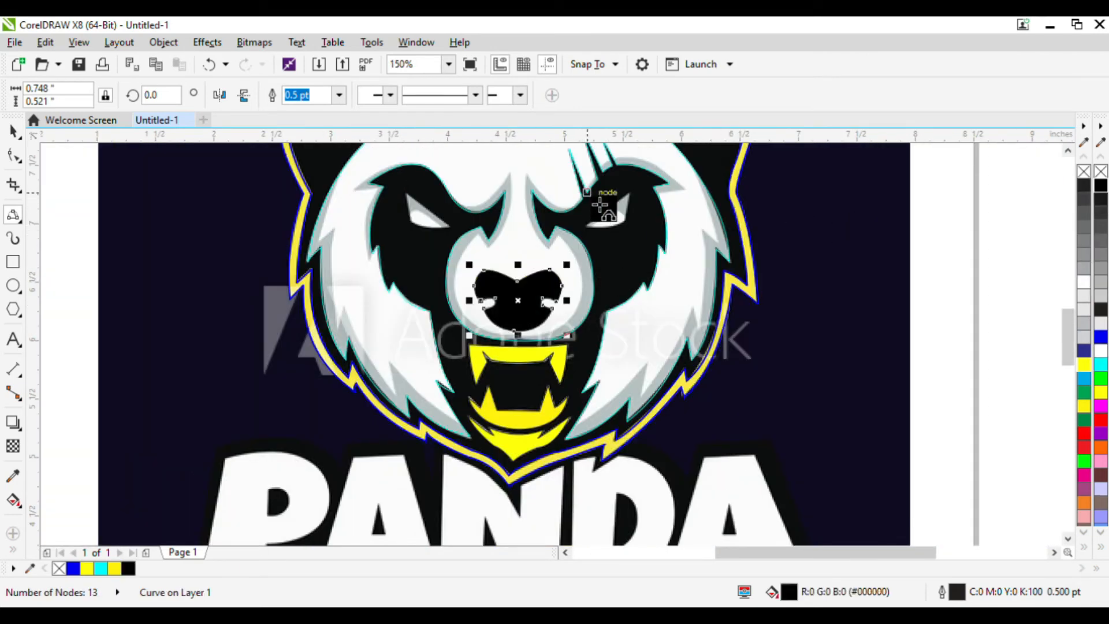
Trace the right eye's white highlight as a closed shape and fill it white.
scroll(603, 214, "up", 1)
left_click(579, 257)
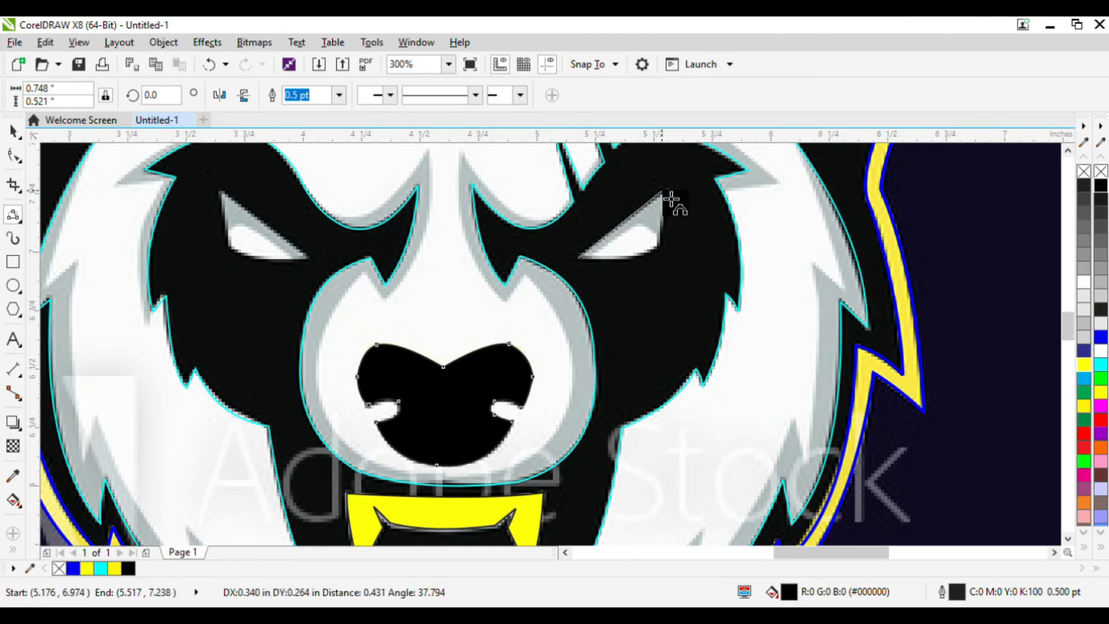
left_click(666, 192)
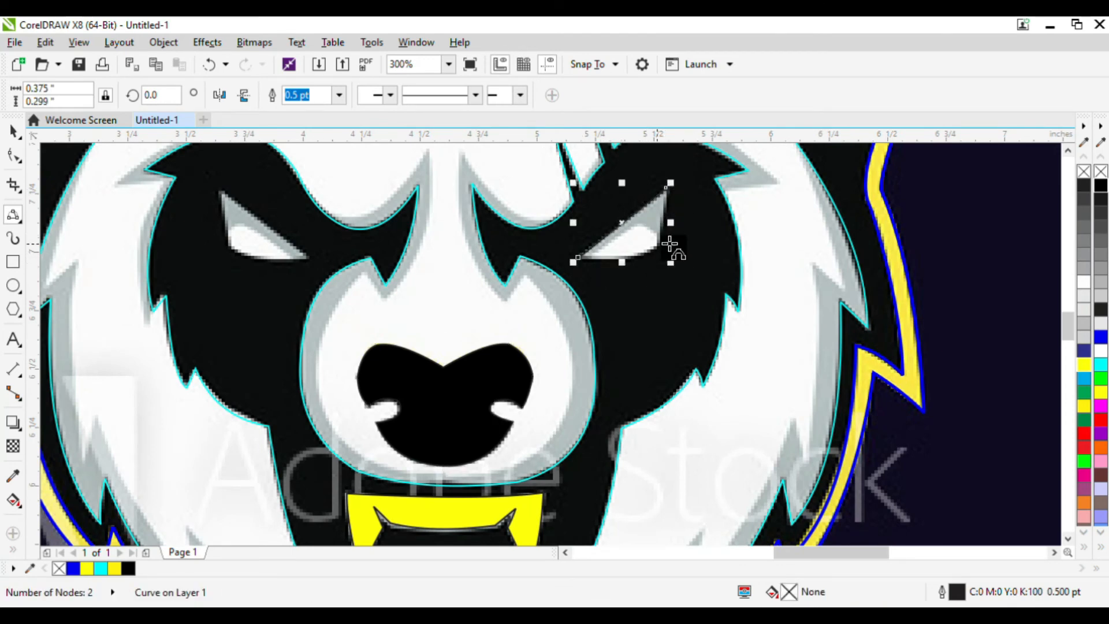
left_click_drag(661, 246, 645, 254)
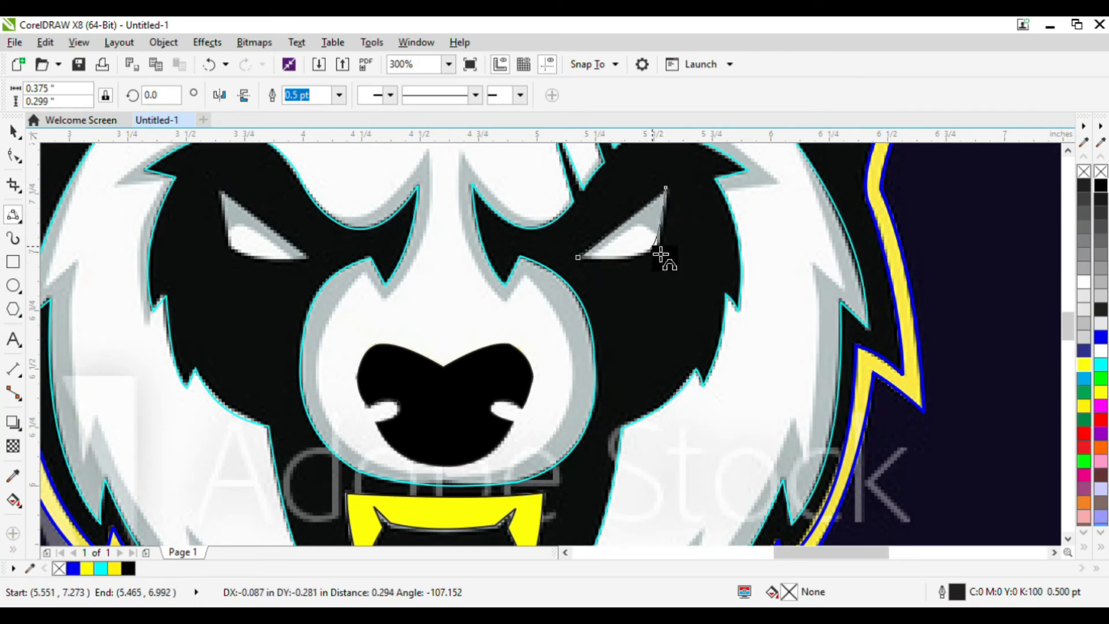
left_click(660, 240)
left_click_drag(579, 258, 628, 268)
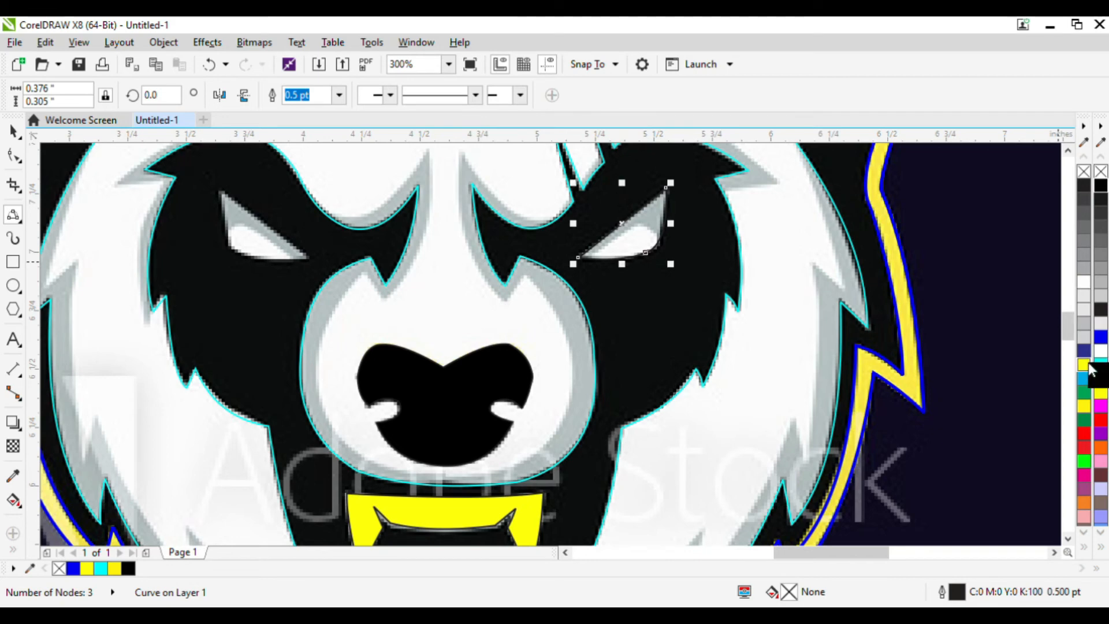
left_click(1101, 352)
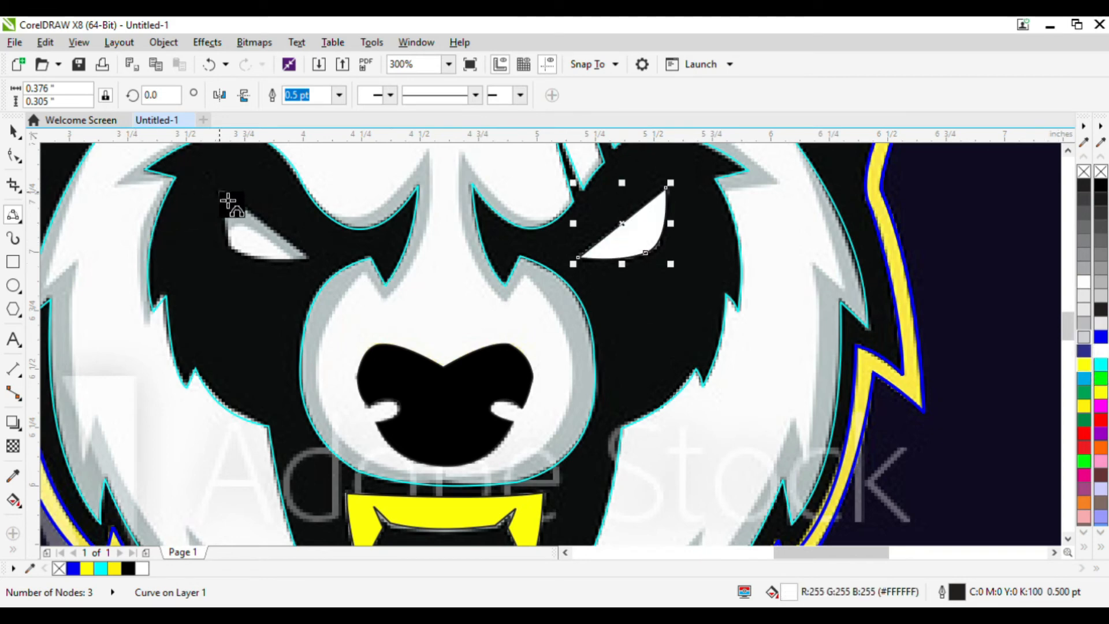
Trace the left eye's white highlight as a closed shape and fill it white.
left_click(221, 194)
left_click(319, 264)
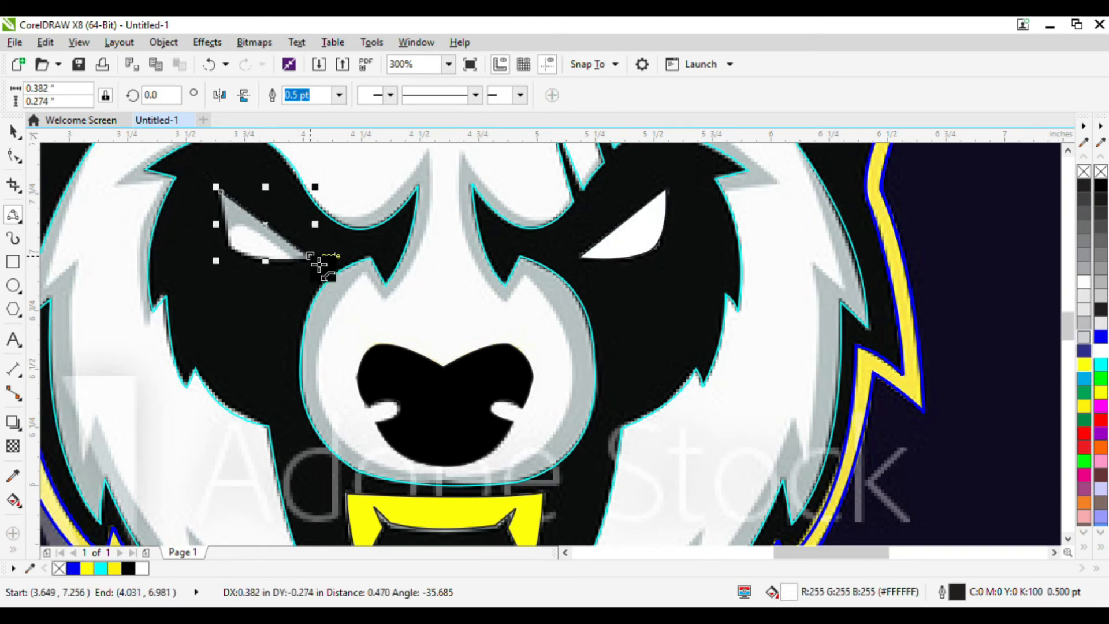
mouse_move(239, 254)
left_mouse_down()
mouse_move(264, 264)
mouse_move(230, 201)
mouse_move(232, 239)
left_mouse_up()
left_click(269, 266)
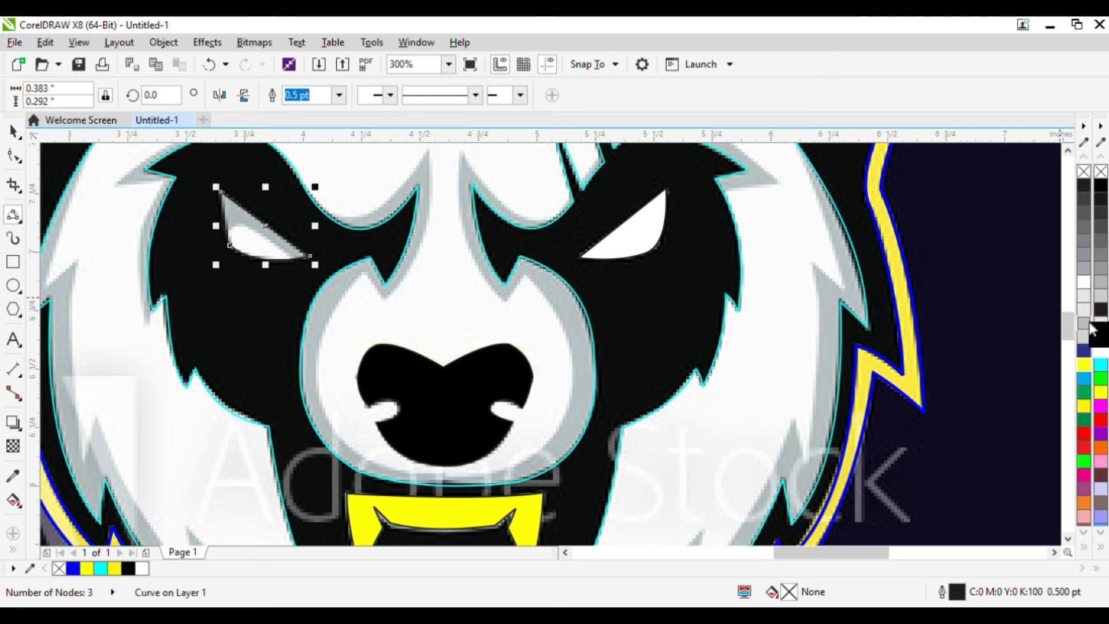
left_click(1085, 283)
Fill the face shape yellow.
scroll(508, 290, "down", 2)
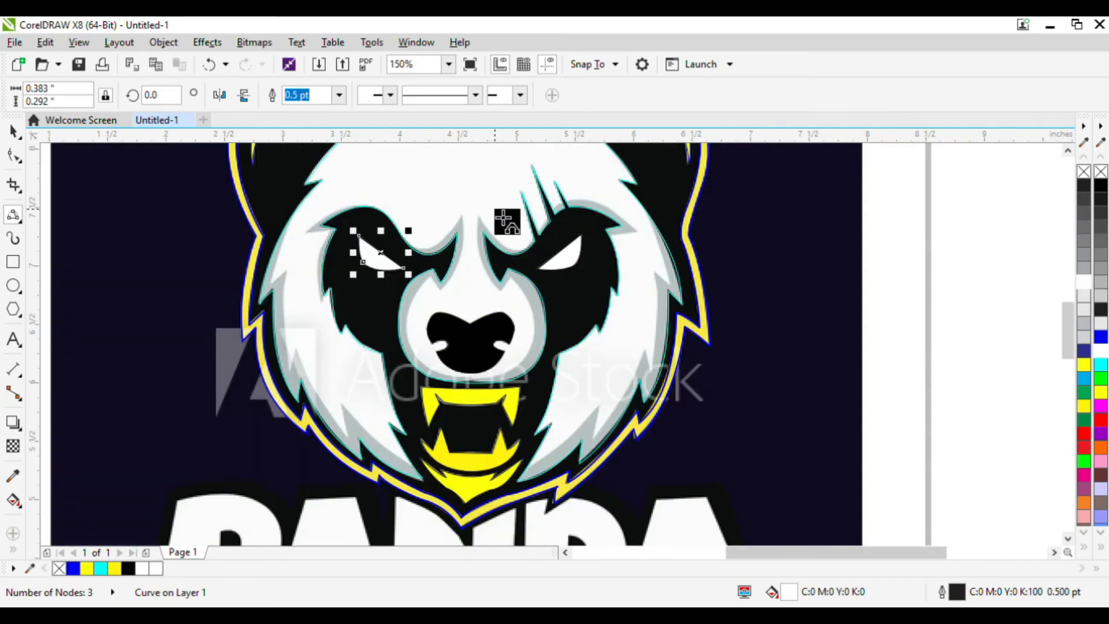
left_click(508, 223)
left_click(1102, 394)
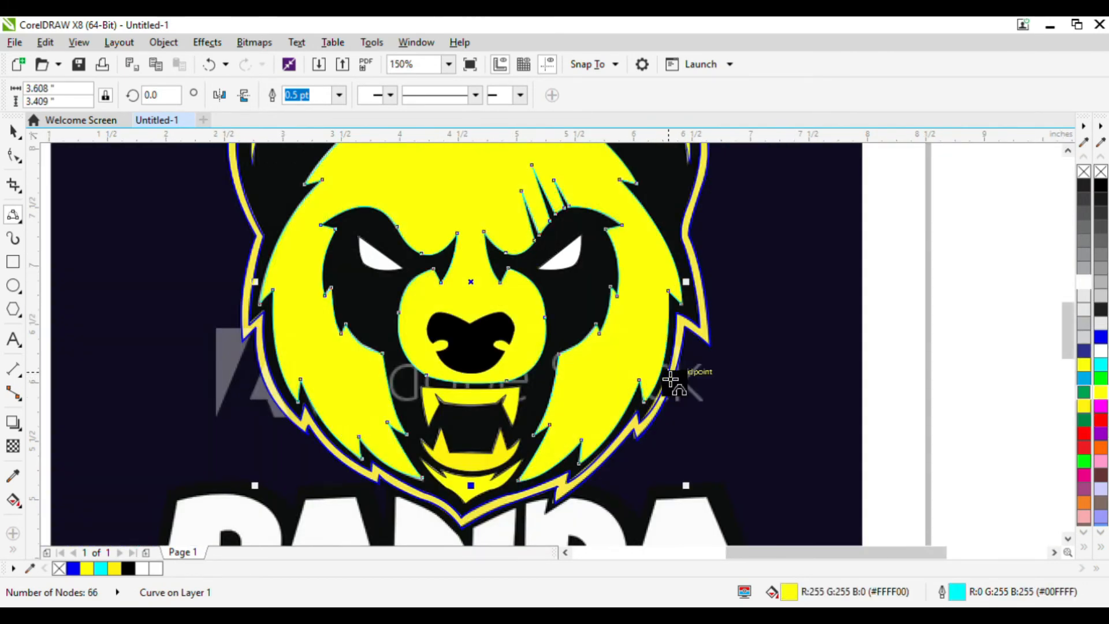
Fill the head's outer outline shapes green and black.
scroll(670, 382, "down", 2)
left_click(13, 132)
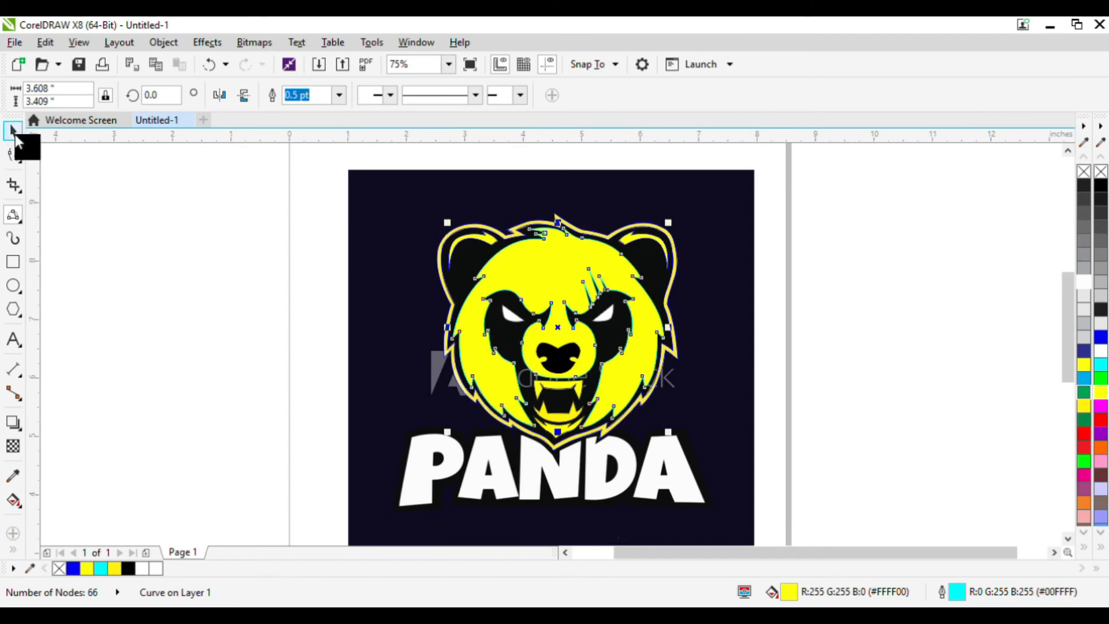
left_click(891, 238)
scroll(625, 242, "up", 4)
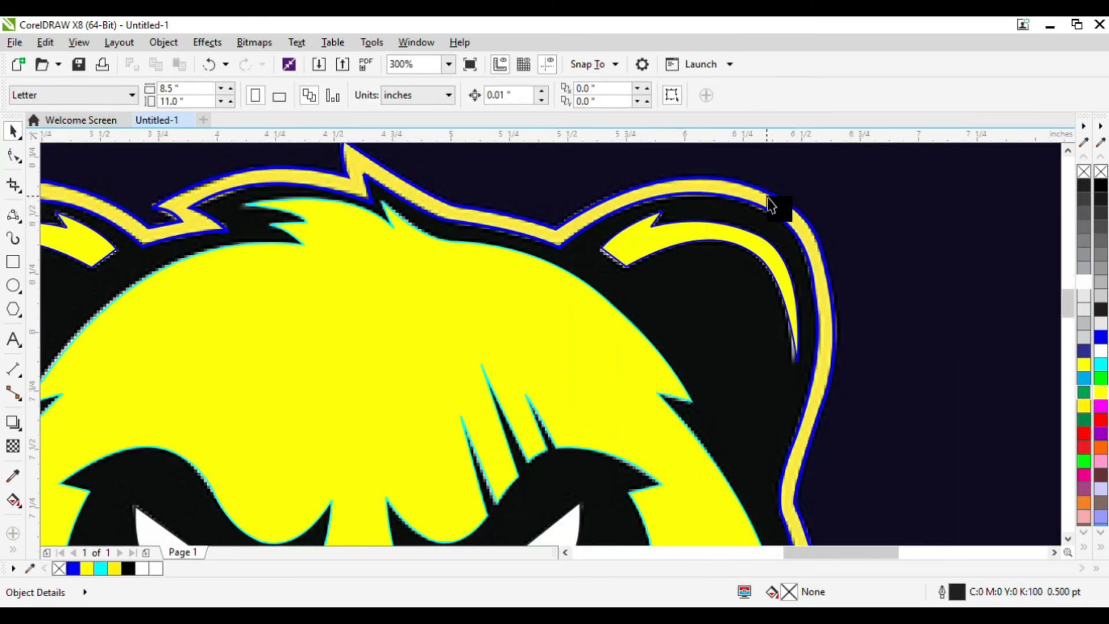
left_click(798, 218)
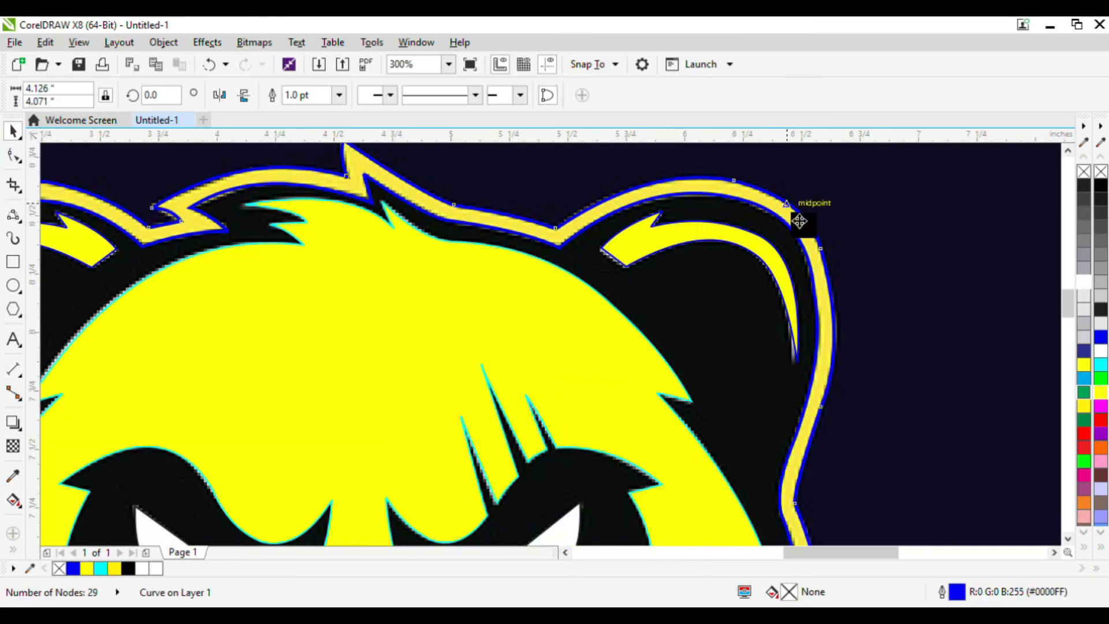
left_click(1088, 399)
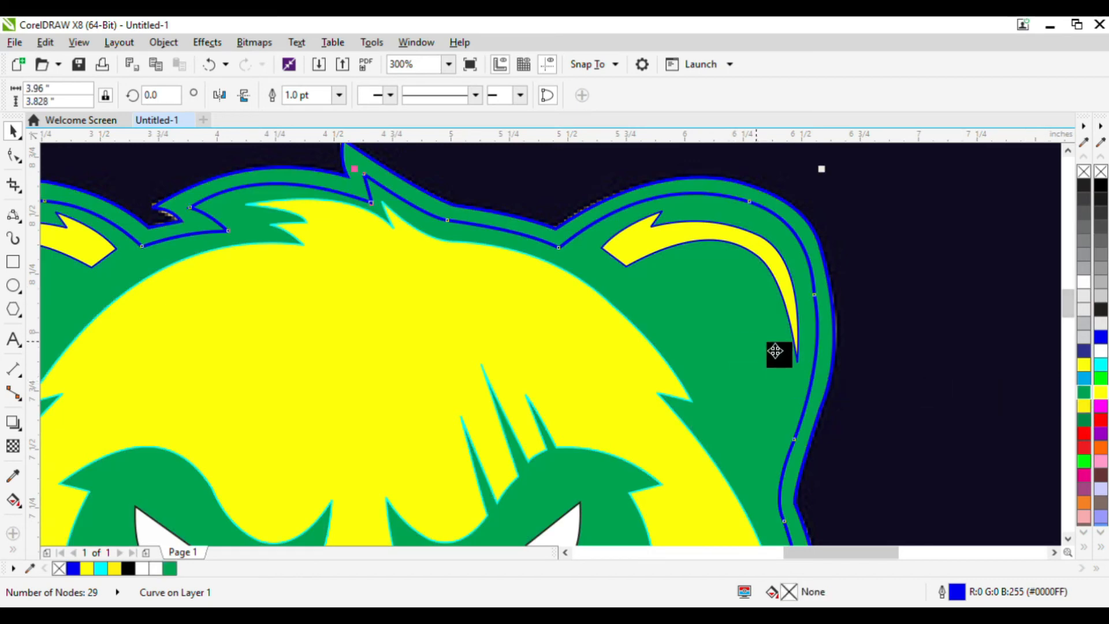
left_click(1103, 186)
Move the reference bitmap off to the left of the traced shapes.
scroll(731, 220, "down", 2)
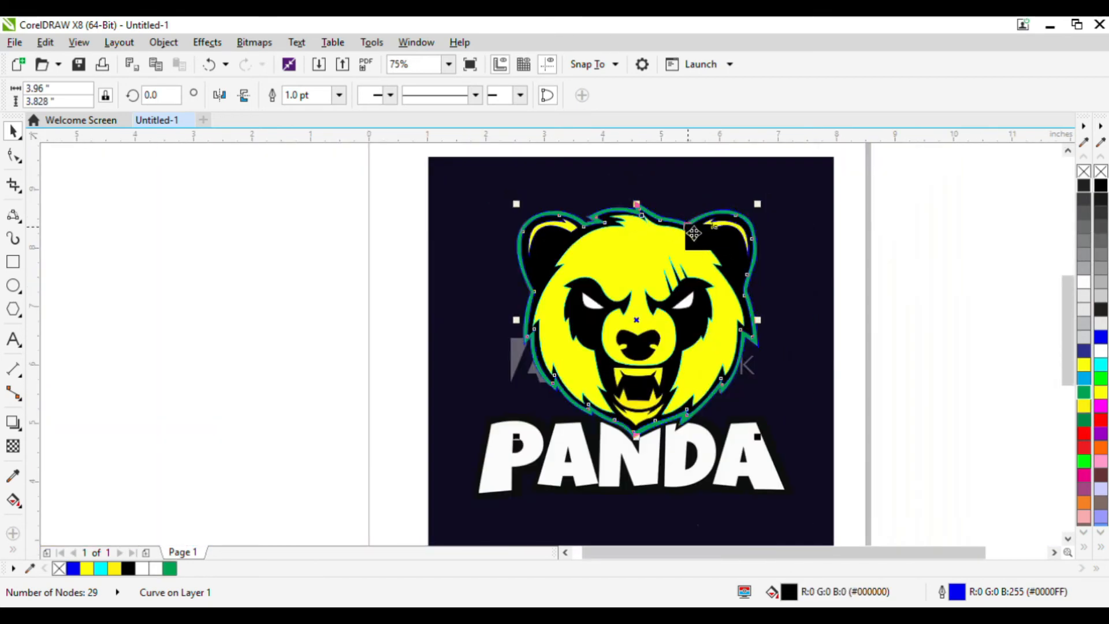
left_click(921, 324)
mouse_move(810, 356)
left_mouse_down()
mouse_move(675, 365)
mouse_move(385, 355)
left_mouse_up()
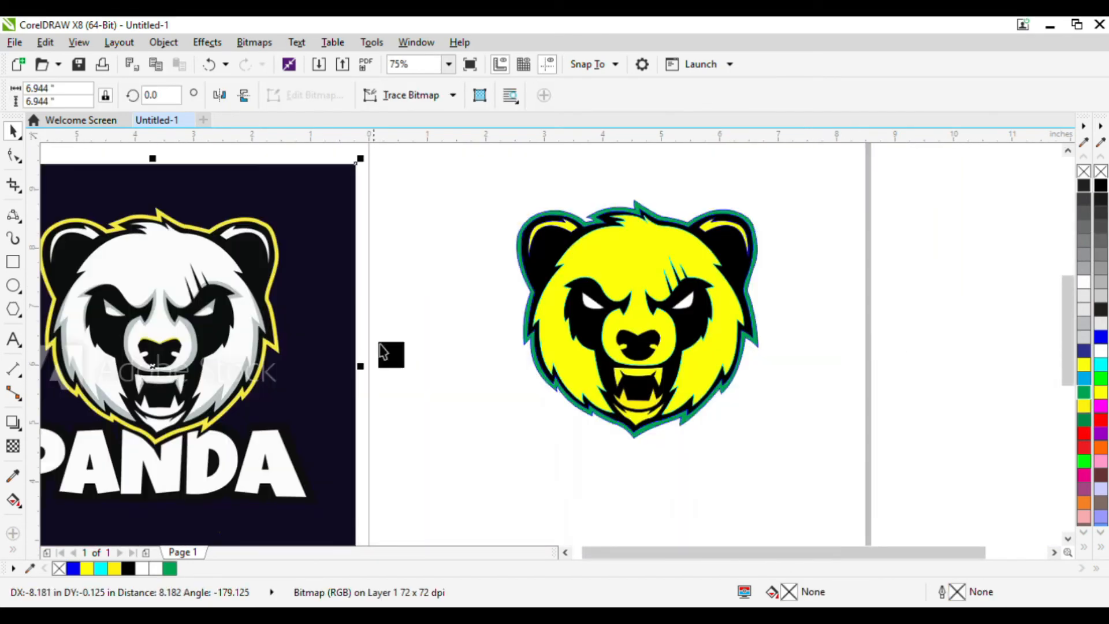
Select all traced shapes and remove their outlines.
left_click_drag(450, 167, 841, 507)
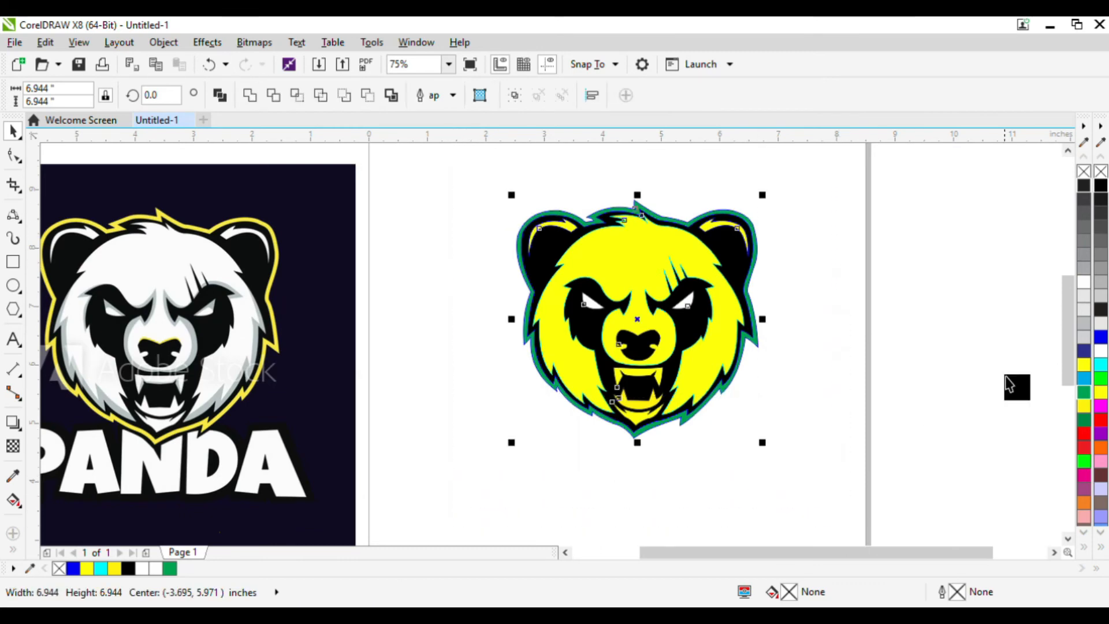
right_click(1102, 171)
Fill the face shape white.
left_click(634, 196)
left_click(623, 272)
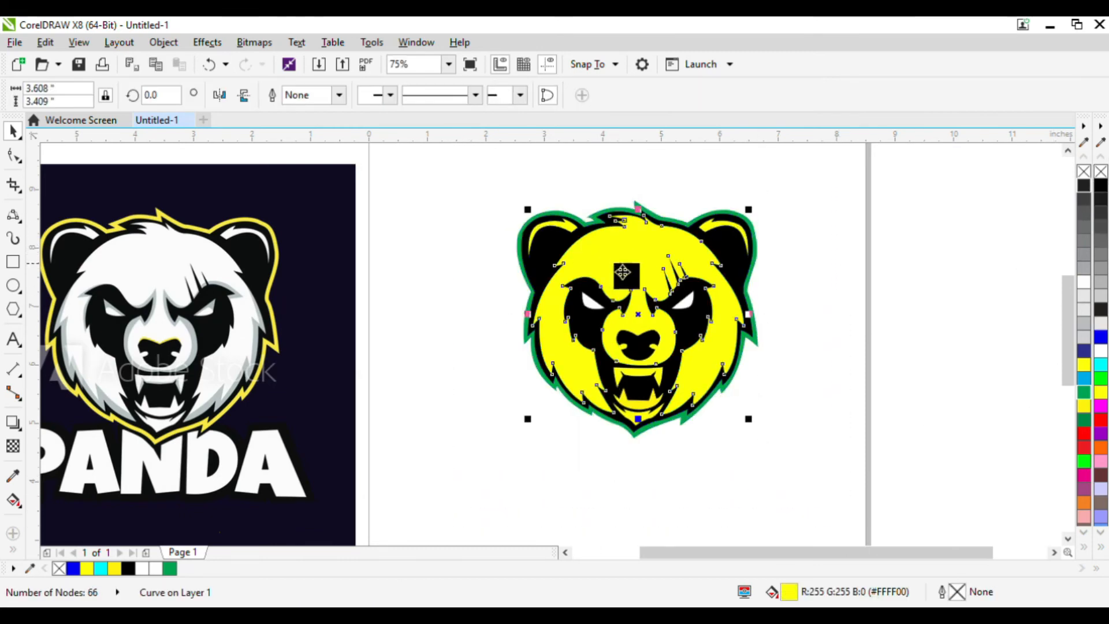
left_click(1102, 352)
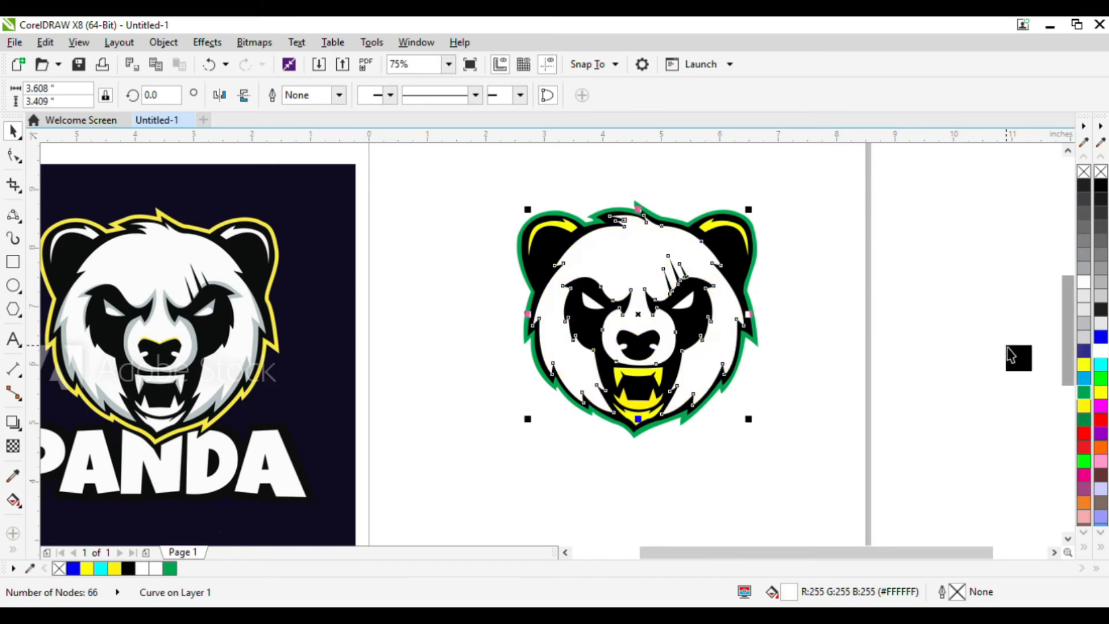
left_click(1015, 359)
Fill the upper teeth, lower teeth and chin crescent shapes white.
scroll(654, 372, "up", 2)
left_click(660, 382)
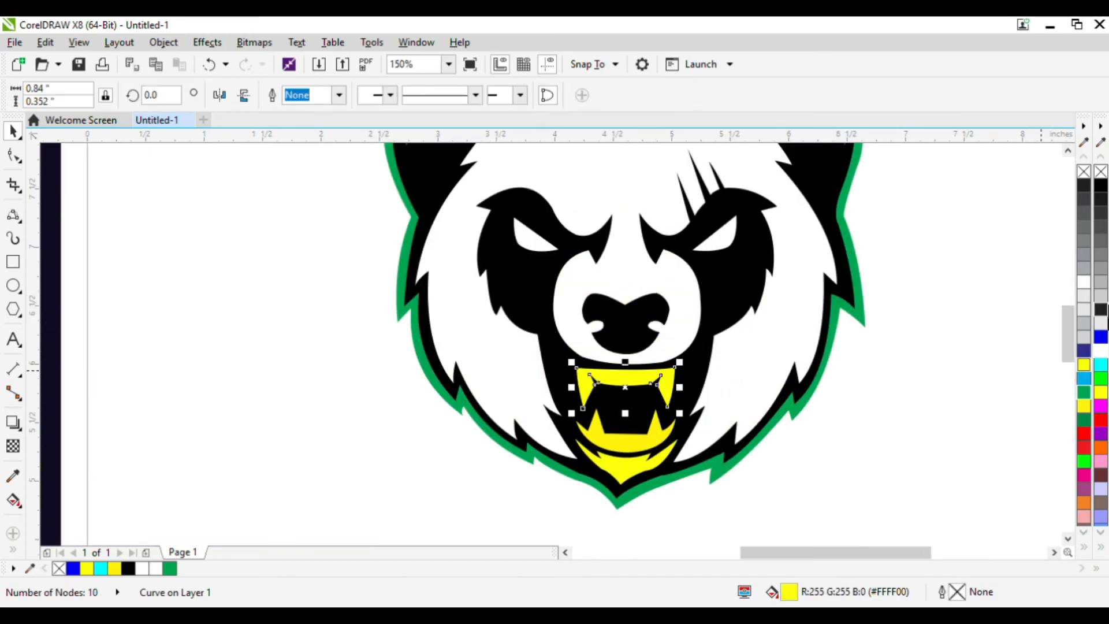
left_click(1101, 353)
left_click(673, 440)
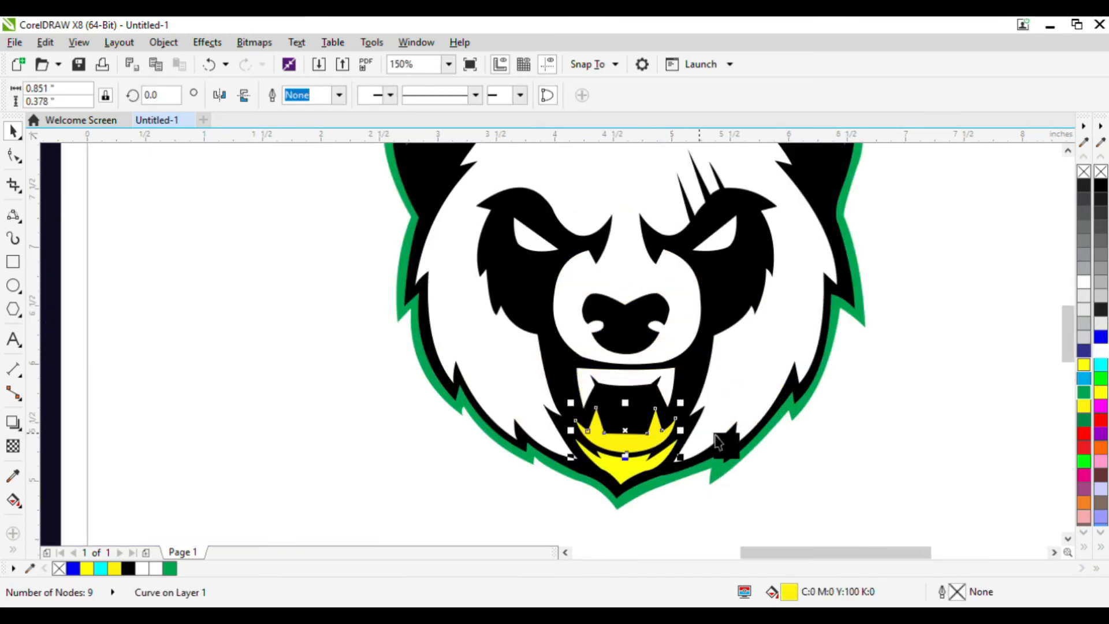
left_click(1102, 357)
left_click(639, 474)
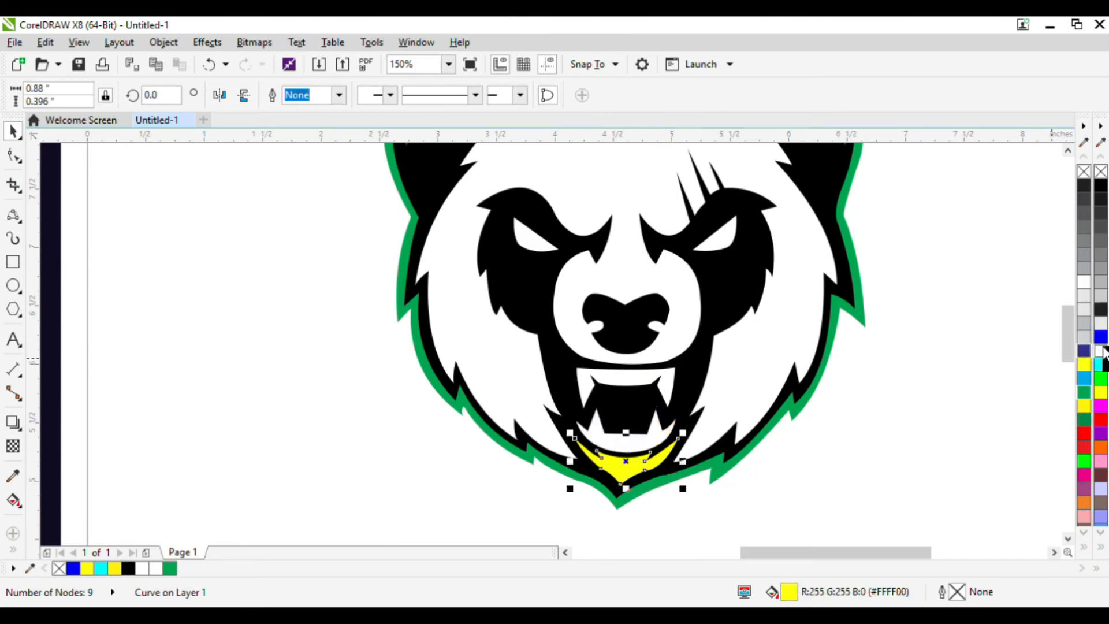
left_click(1103, 351)
Fill the right ear's highlight shape white.
scroll(730, 386, "down", 2)
scroll(734, 315, "up", 2)
left_click(780, 293)
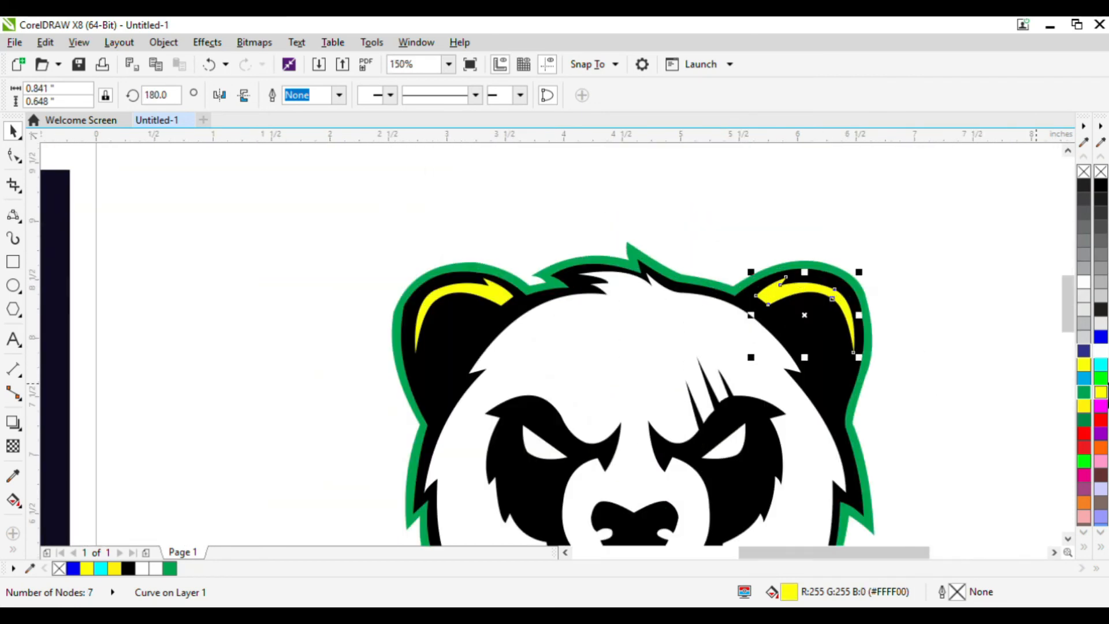
left_click(1102, 356)
left_click(505, 297)
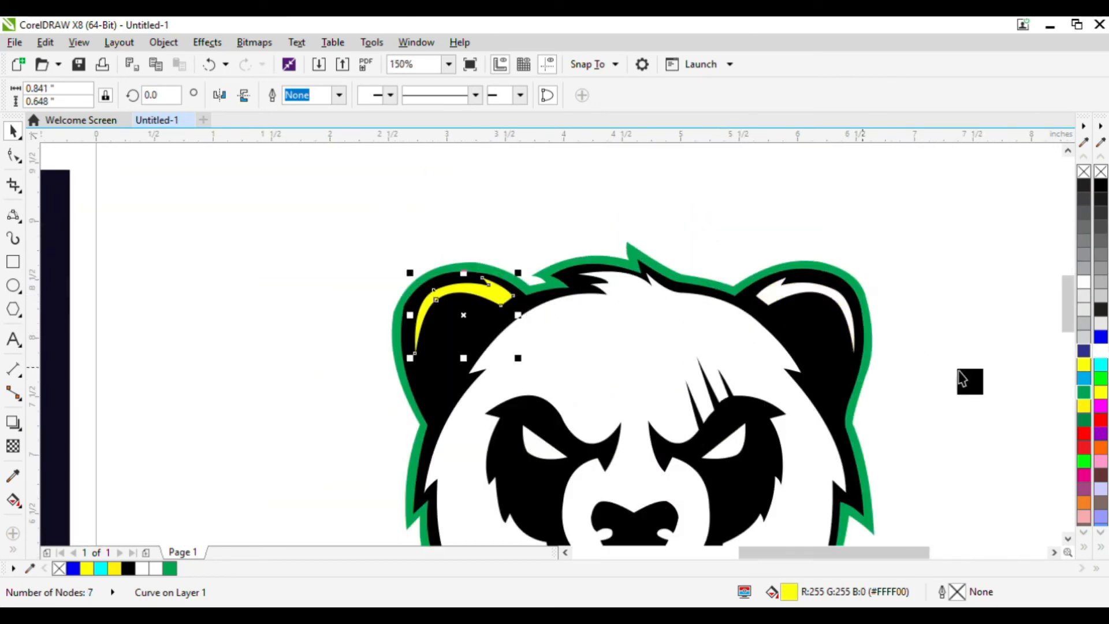
scroll(836, 292, "down", 2)
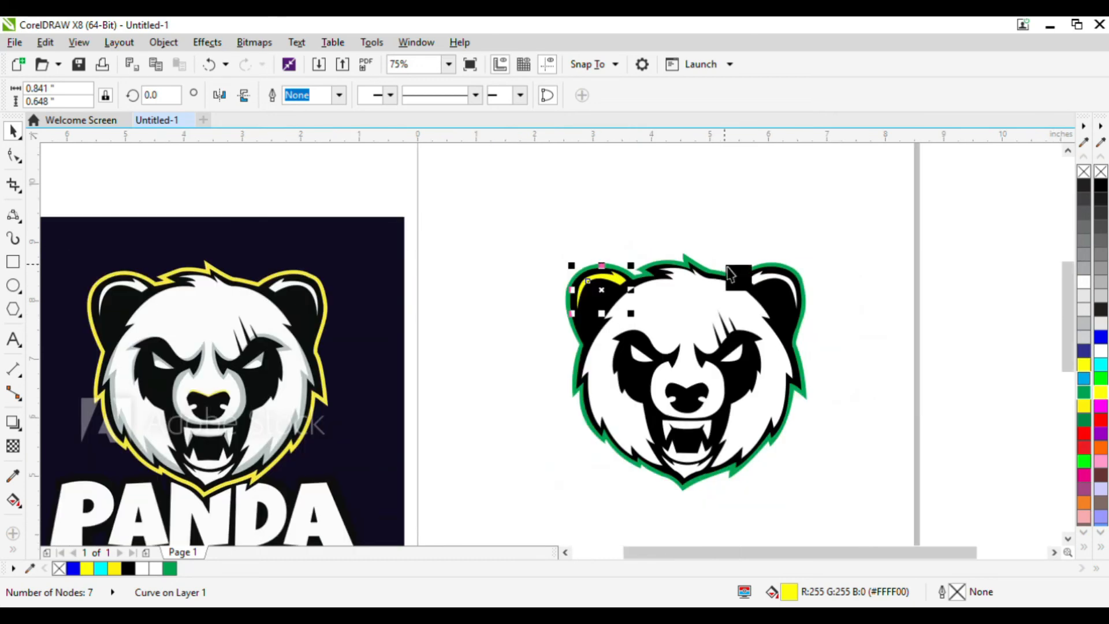
left_click(921, 352)
scroll(583, 347, "up", 1)
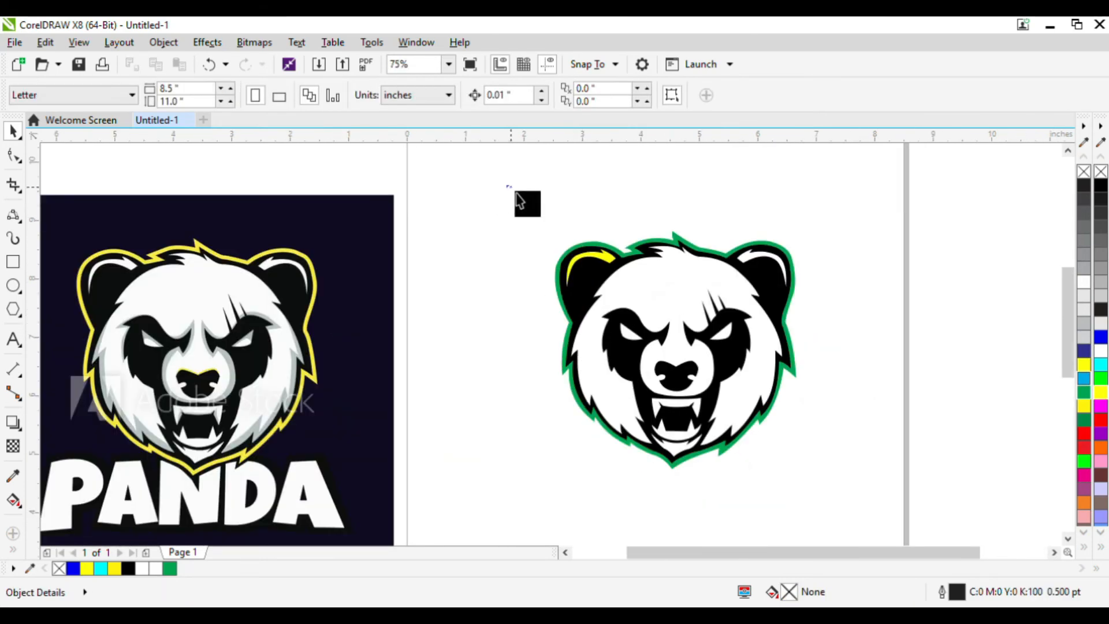
left_click_drag(661, 276, 598, 263)
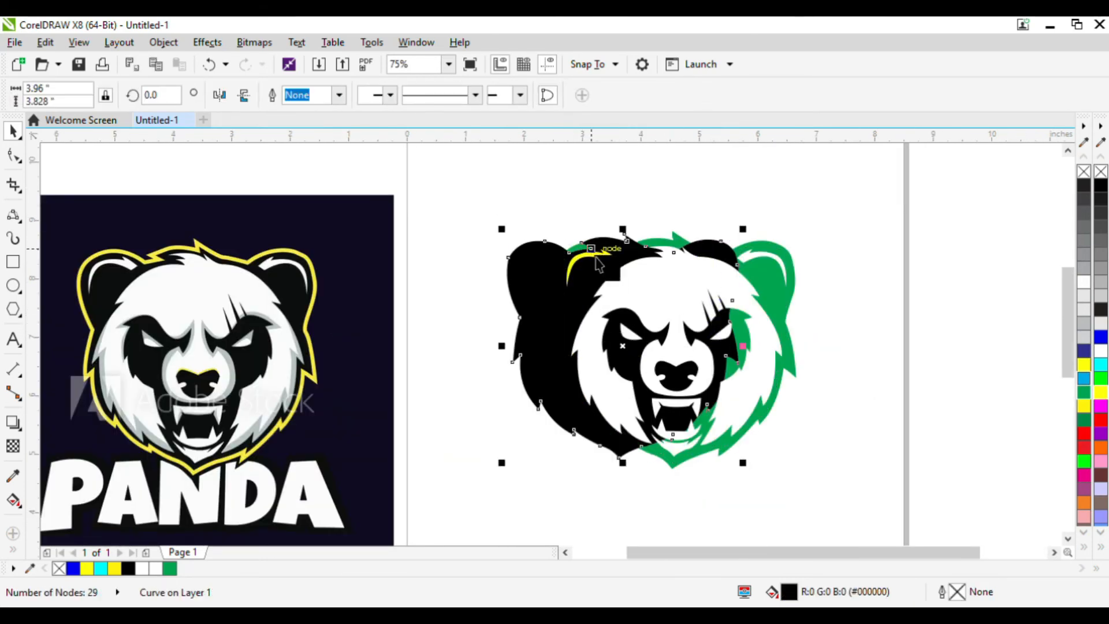
key("ctrl+z")
key("Escape")
Fill the left ear's highlight shape white.
scroll(617, 260, "up", 2)
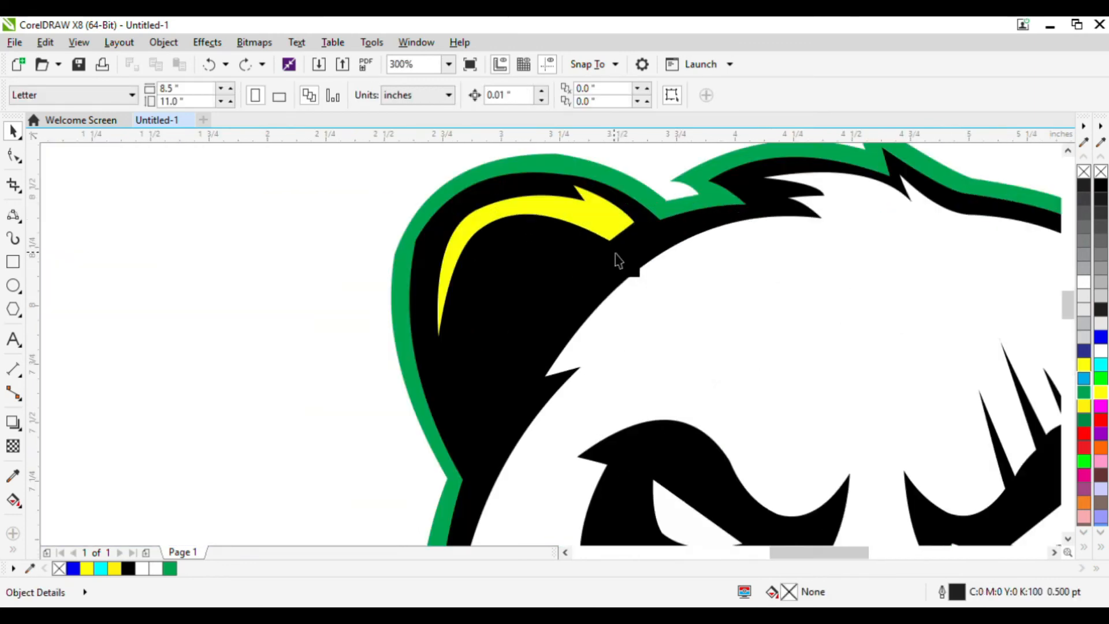
left_click(625, 226)
left_click(1101, 352)
scroll(567, 315, "down", 2)
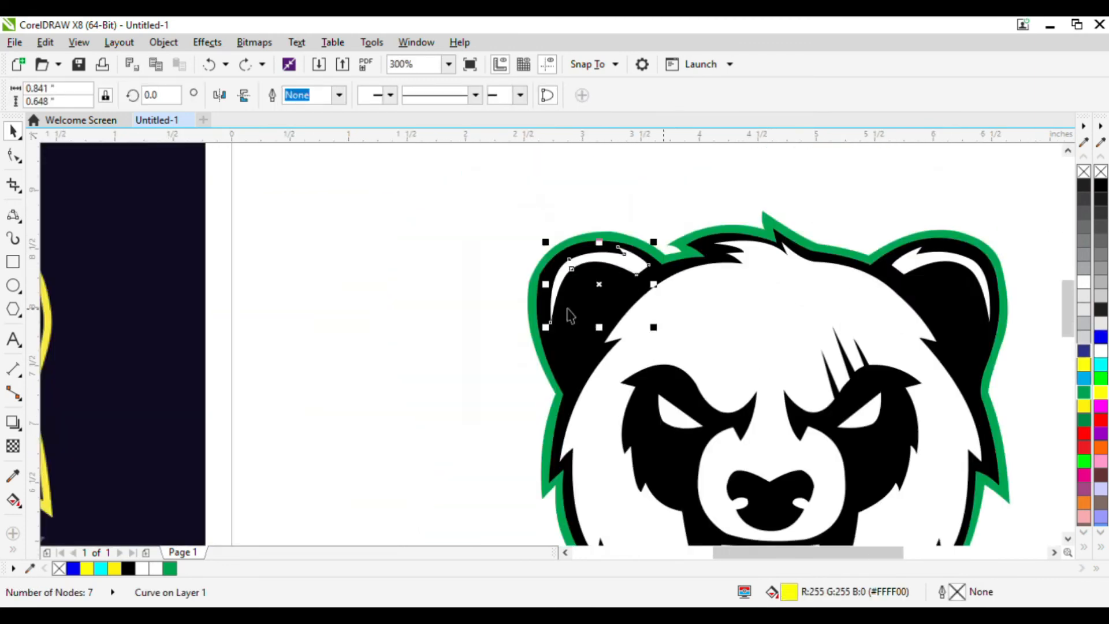
Select all the traced panda shapes and group them.
key("ctrl+a")
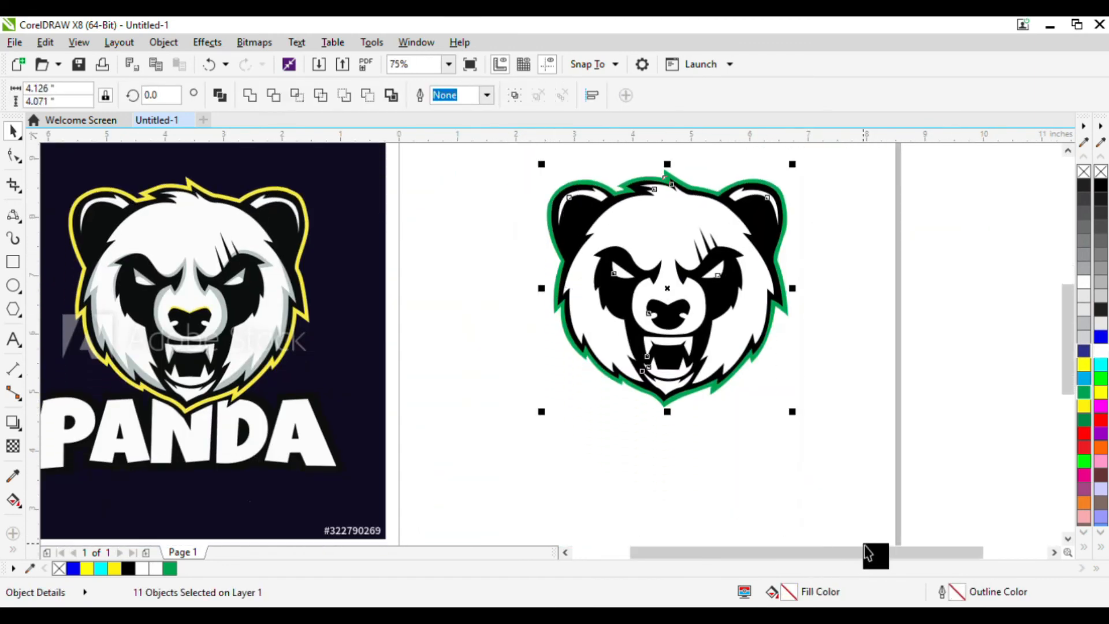
key("ctrl+g")
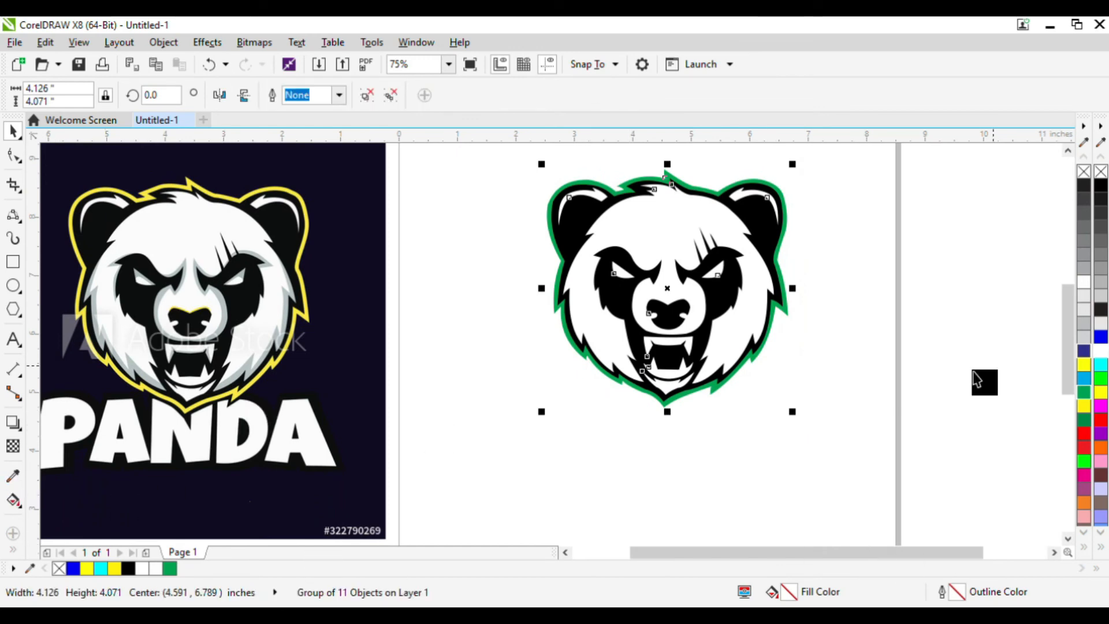
Add artistic text reading I love quotes below the panda.
left_click(14, 339)
left_click(548, 424)
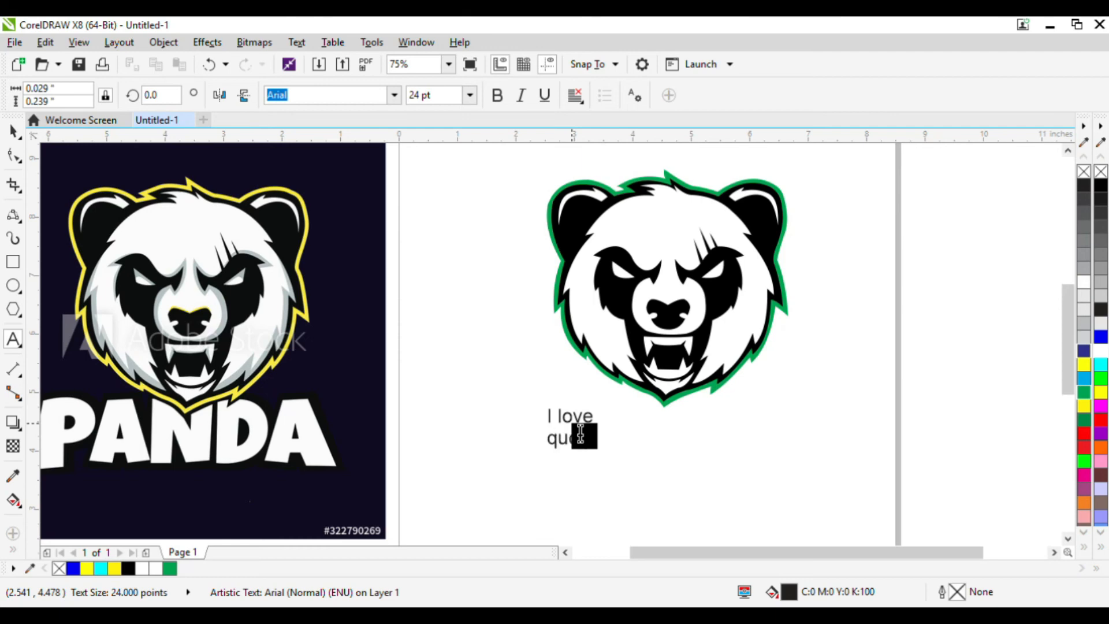
left_click(13, 132)
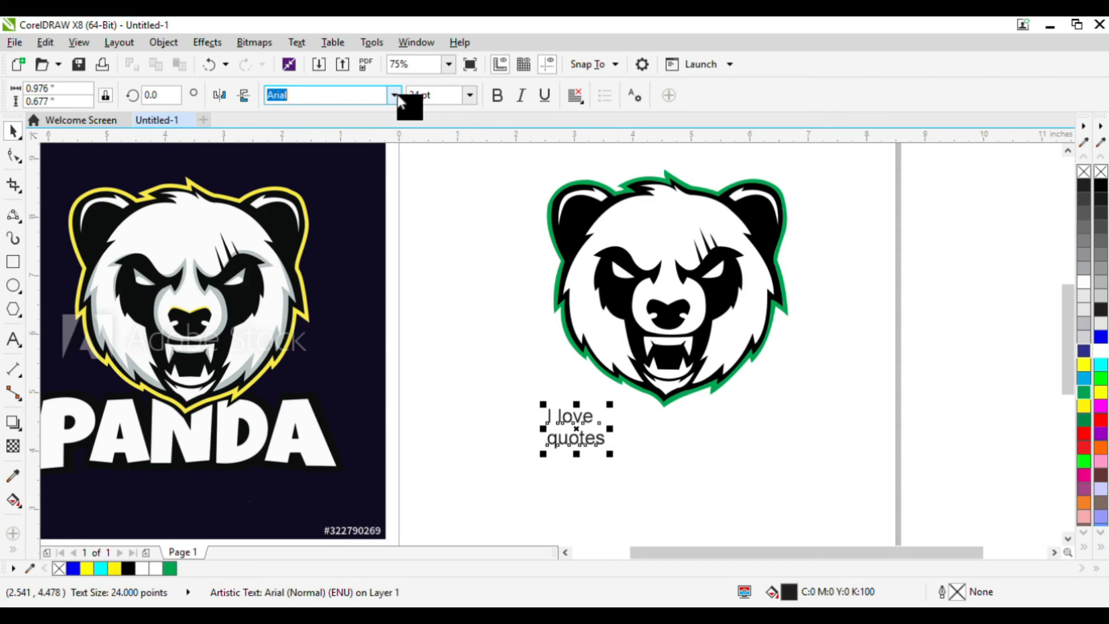
Set the text's font to Another Danger - Demo.
left_click(394, 99)
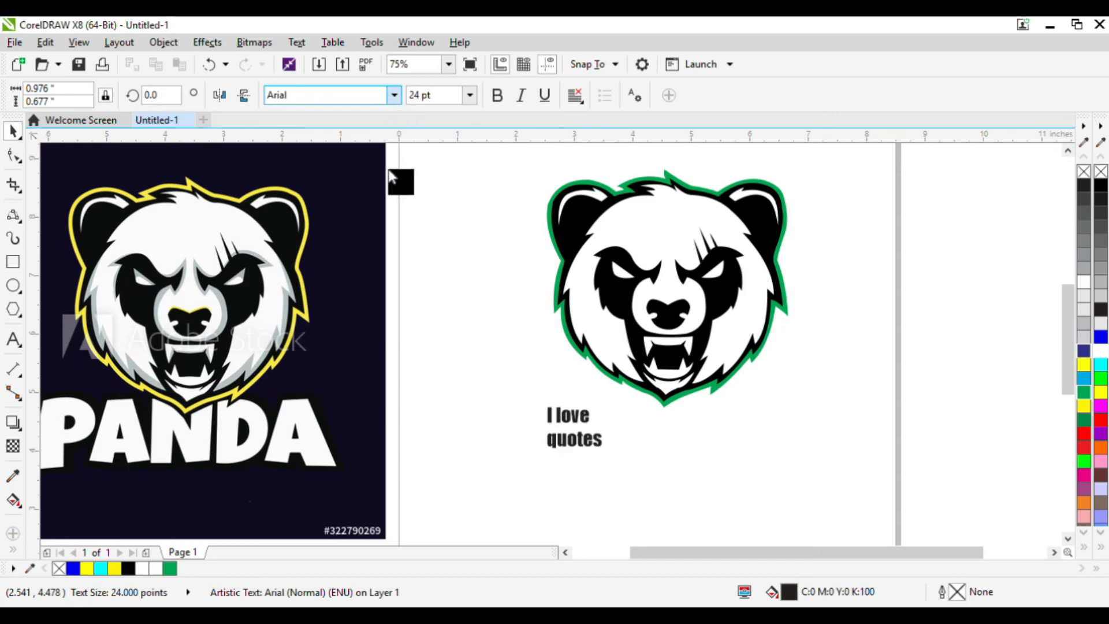
scroll(389, 163, "down", 2)
left_click(404, 158)
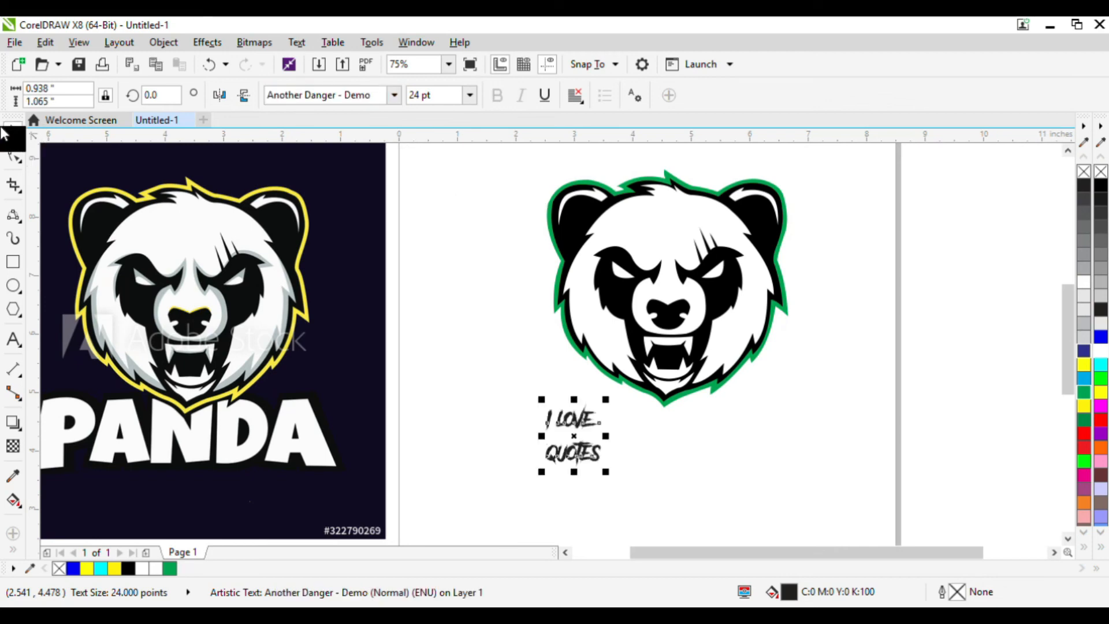
left_click(517, 333)
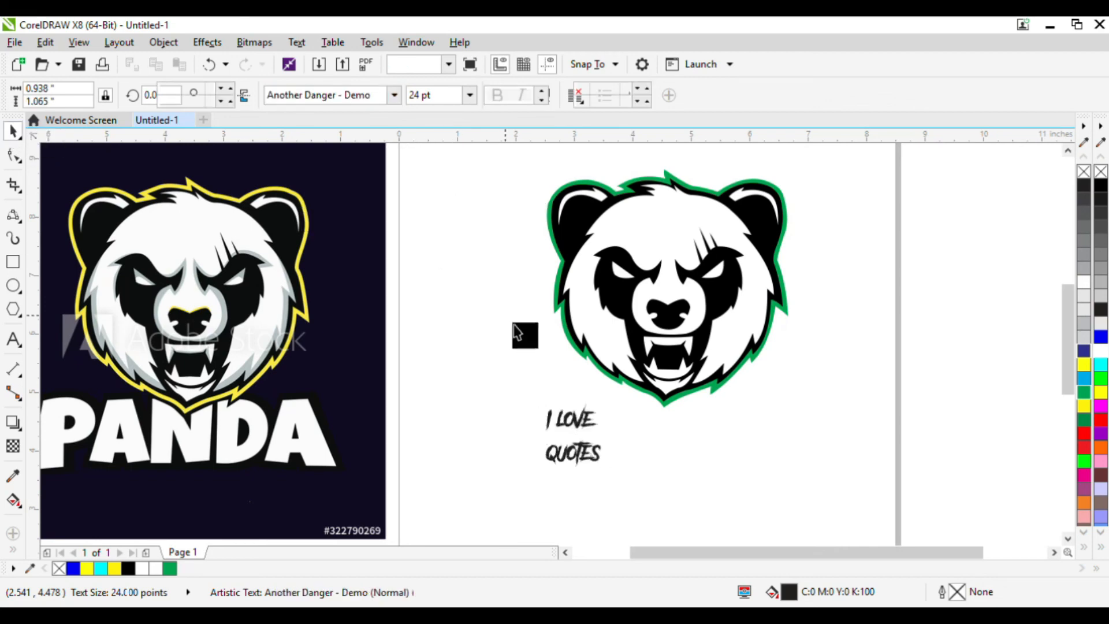
Enlarge the text to about 58 pt and move it below the panda.
left_click(587, 426)
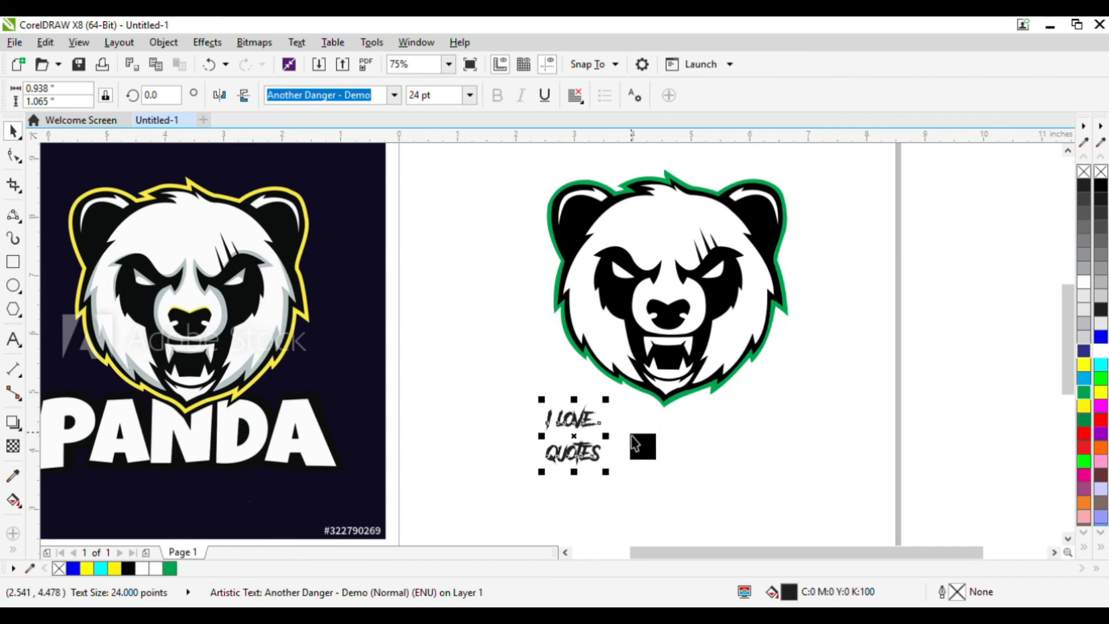
left_click_drag(634, 443, 690, 309)
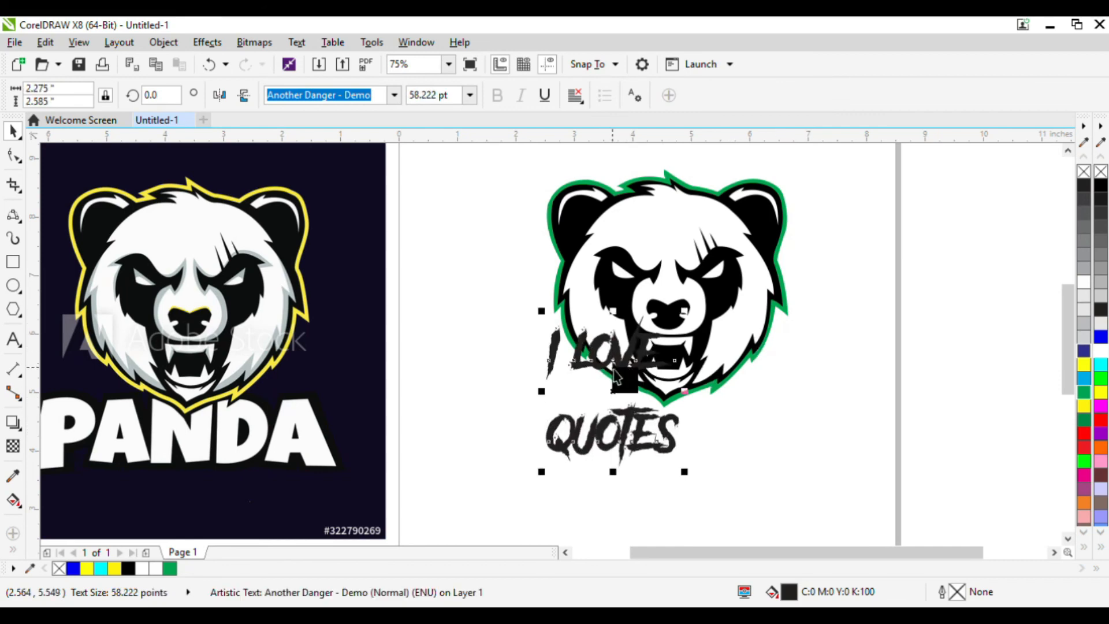
left_click_drag(614, 361, 640, 442)
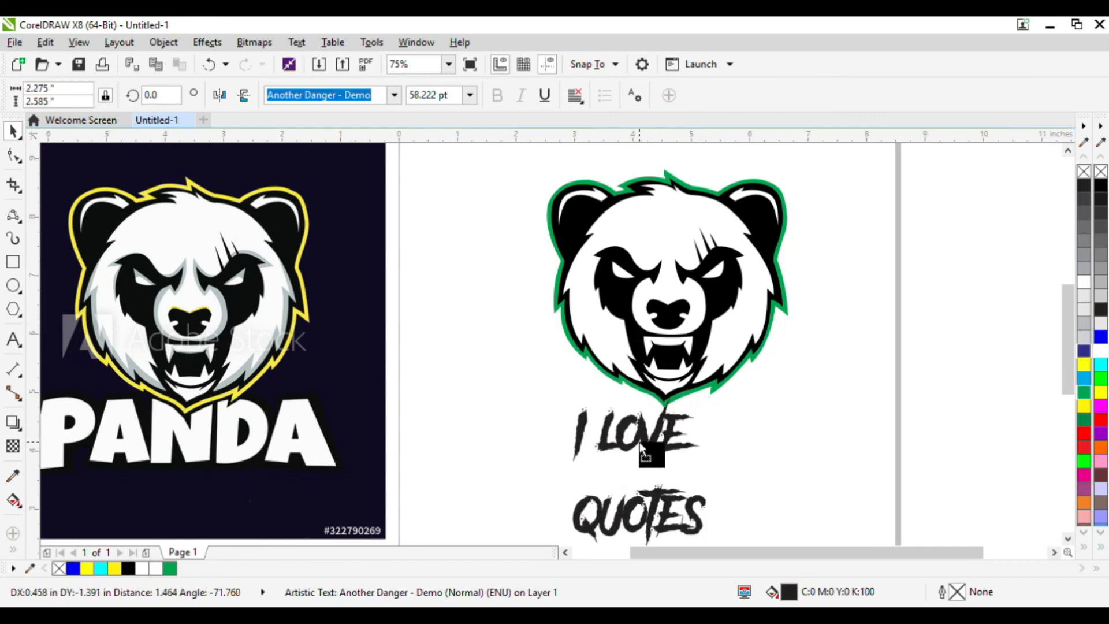
Remove the line break so the text reads I LOVE QUOTES on a single line.
left_click(13, 339)
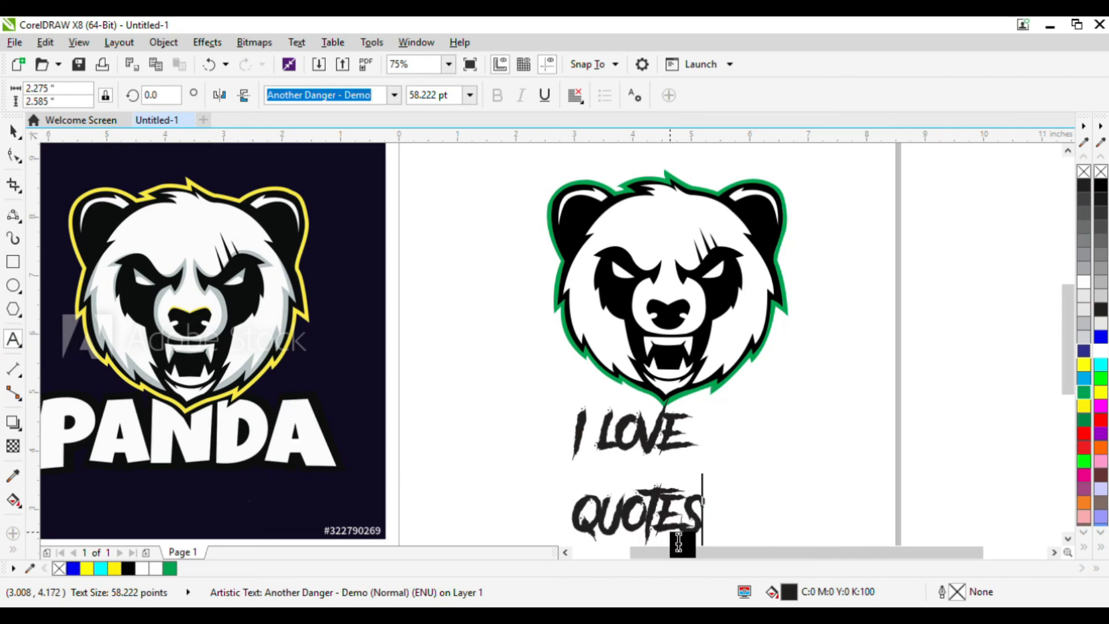
left_click(583, 527)
key("BackSpace")
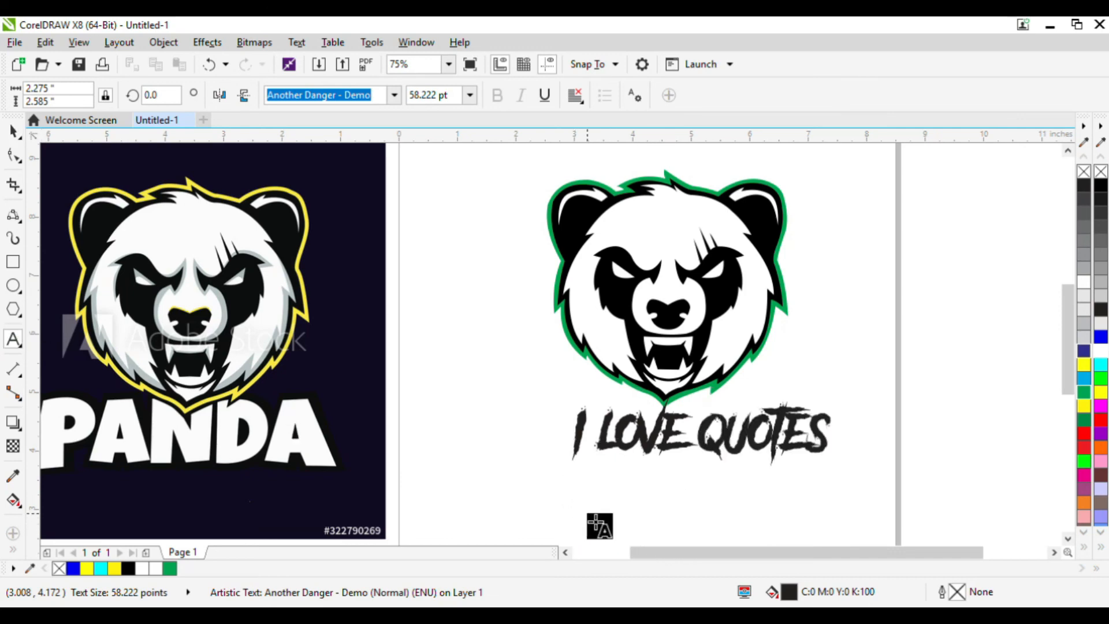
key("BackSpace")
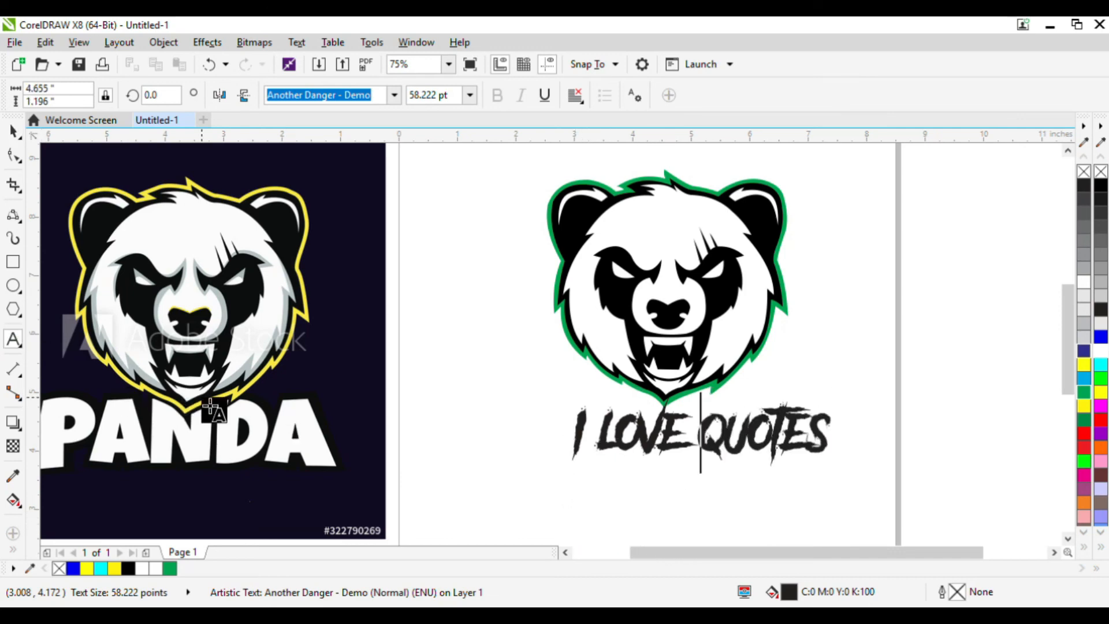
left_click(8, 136)
left_click(468, 270)
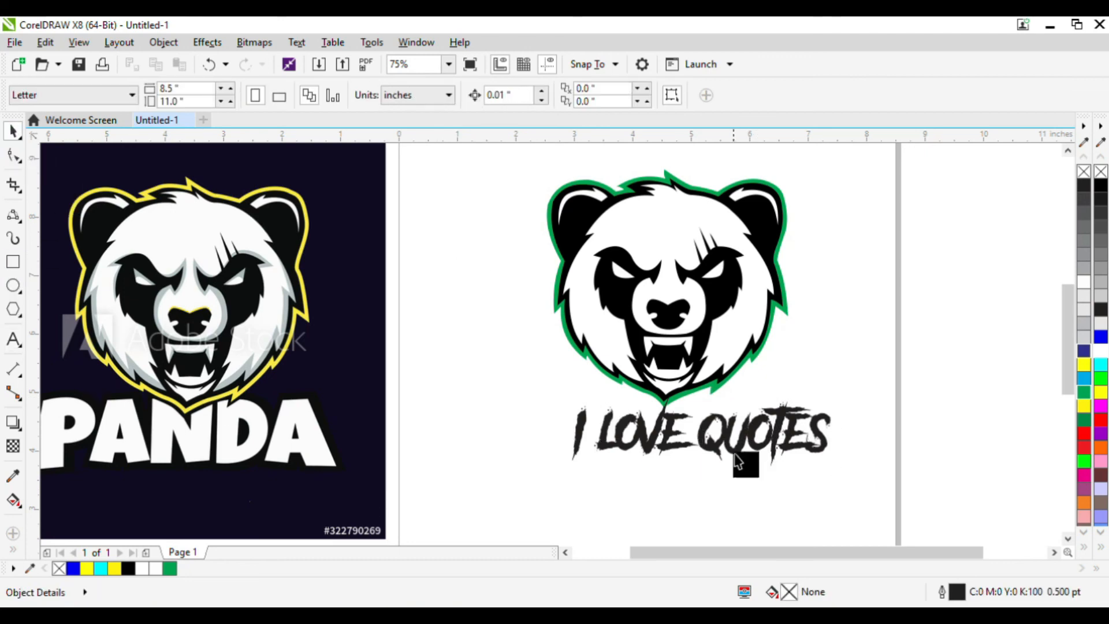
Reposition the text just under the panda and fill it white.
mouse_move(718, 460)
left_mouse_down()
mouse_move(678, 457)
mouse_move(690, 448)
mouse_move(665, 480)
mouse_move(712, 441)
left_mouse_up()
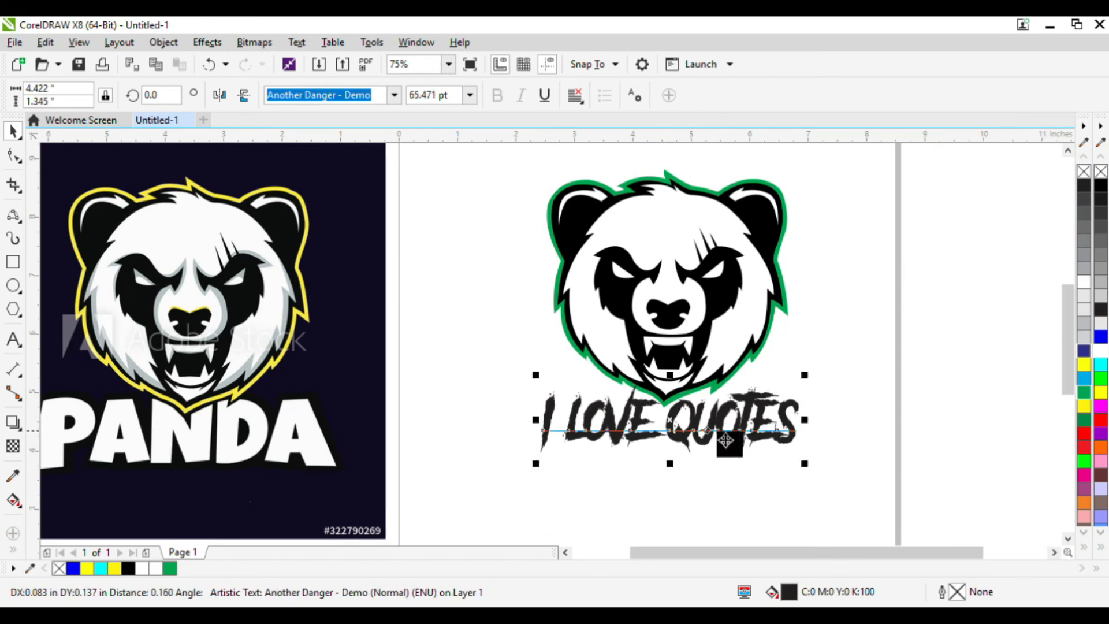
left_click(1101, 352)
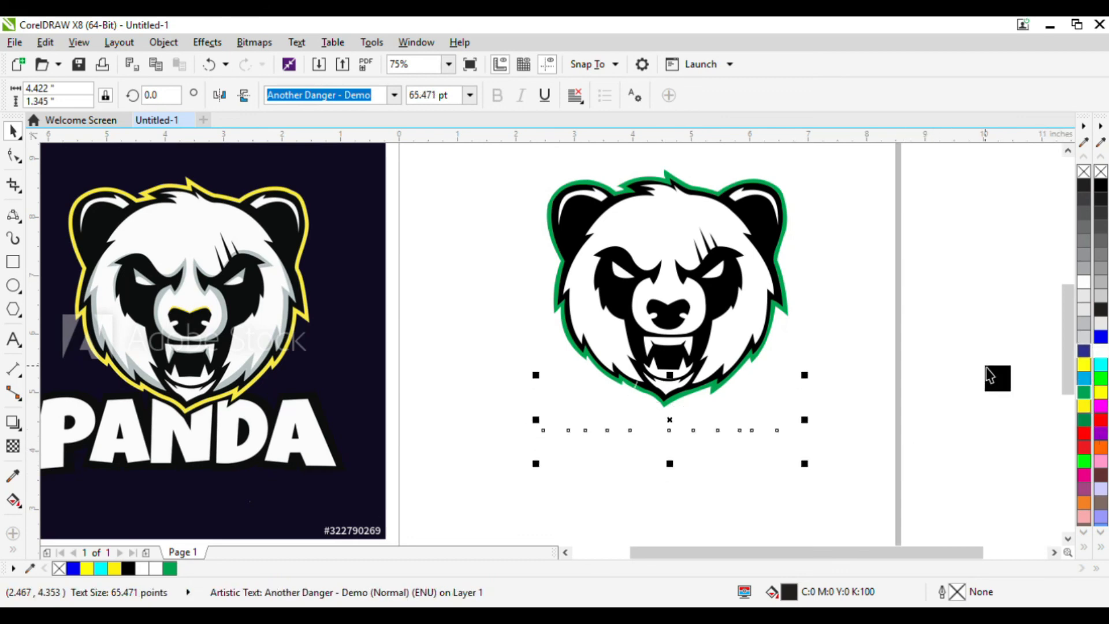
Delete the original panda bitmap image.
key("F3")
key("F3")
left_click_drag(441, 356, 425, 354)
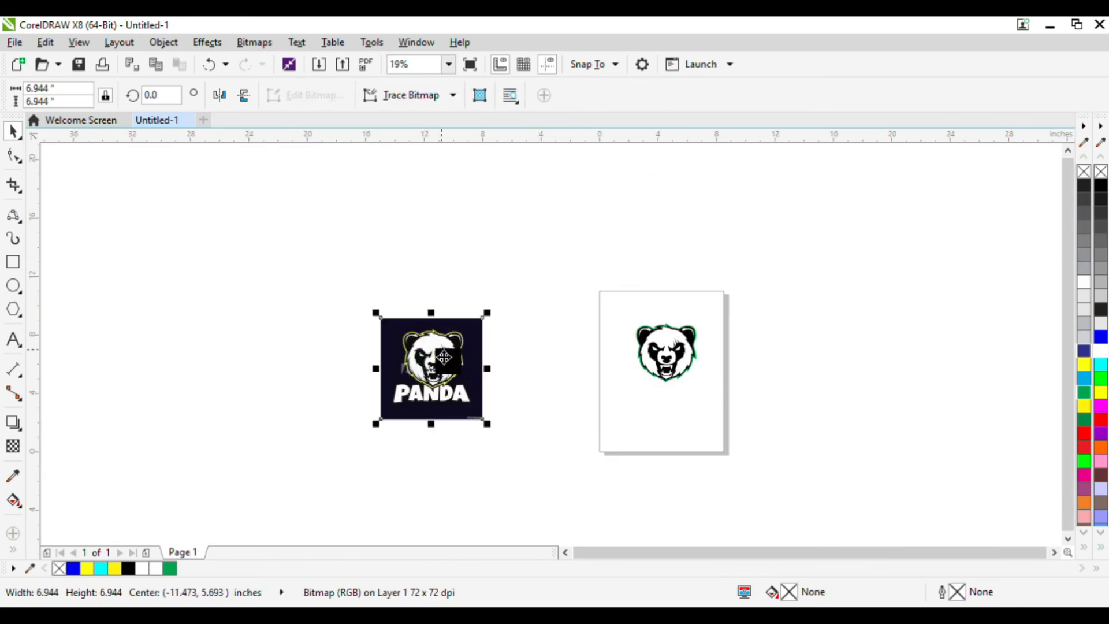
key("Delete")
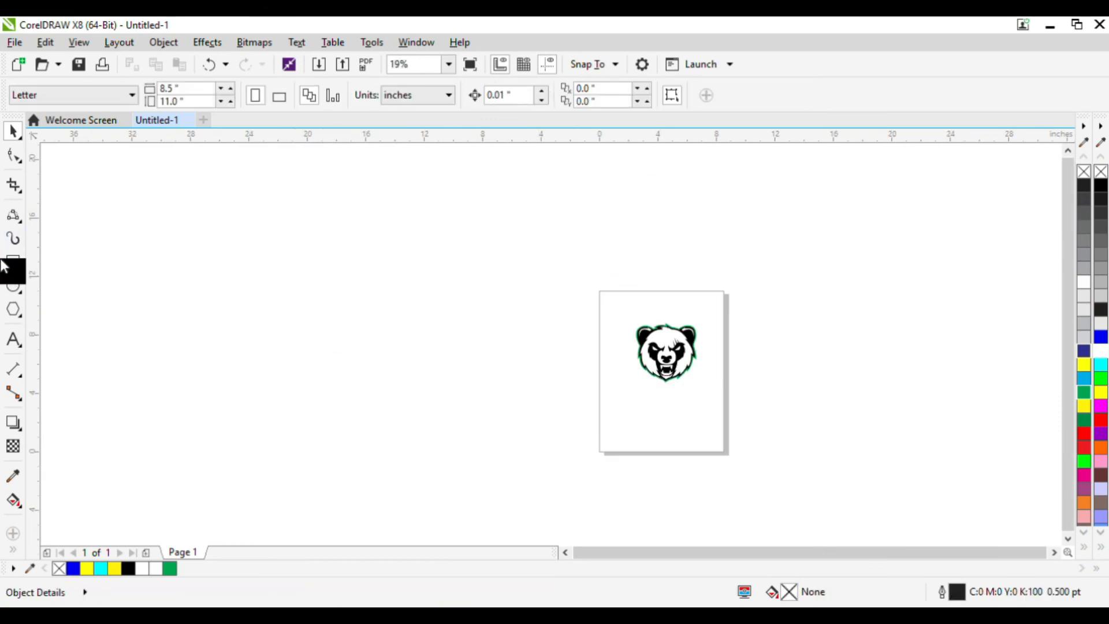
Draw a black-filled rectangle about 11 by 11.2 inches over the page and send it to back.
left_click(3, 265)
left_click_drag(592, 264, 756, 429)
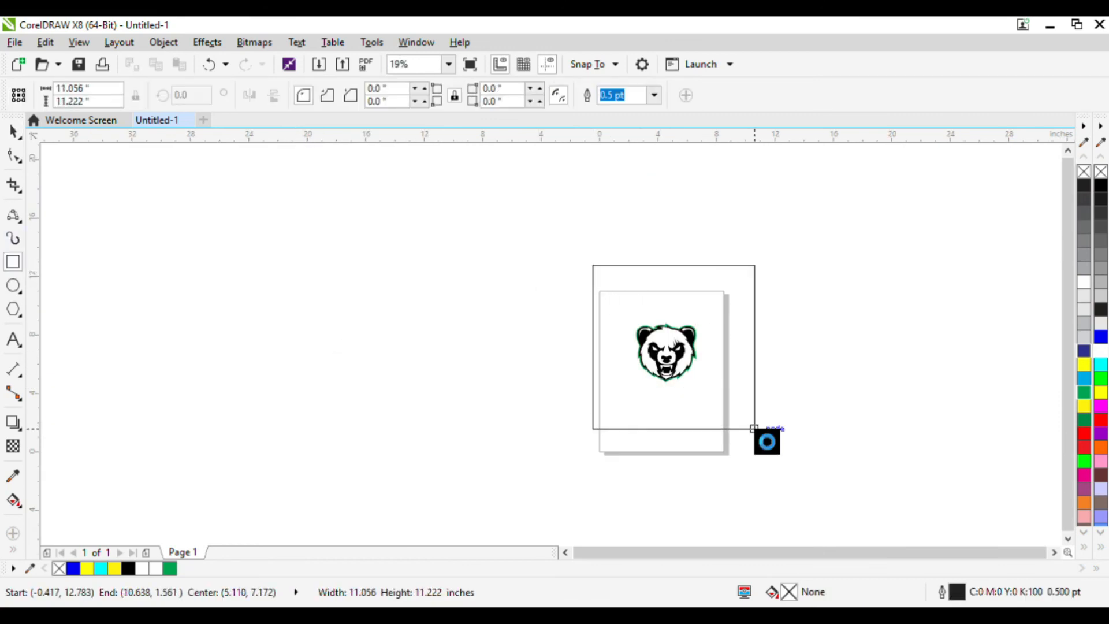
left_click(1081, 191)
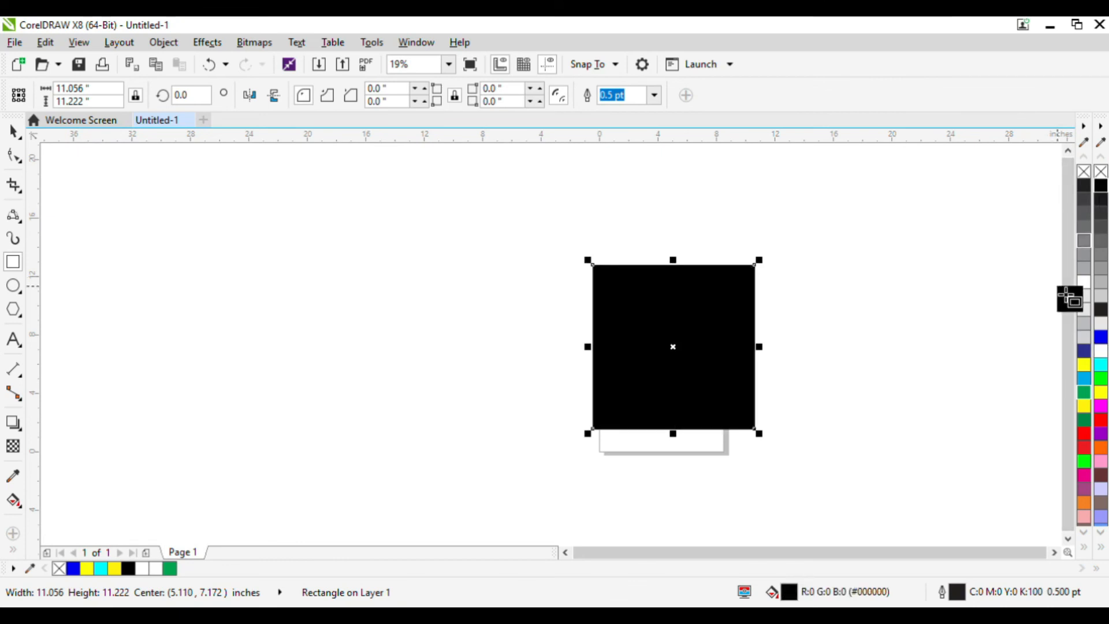
key("shift+Page_Down")
Fill the I LOVE QUOTES text green.
left_click(13, 132)
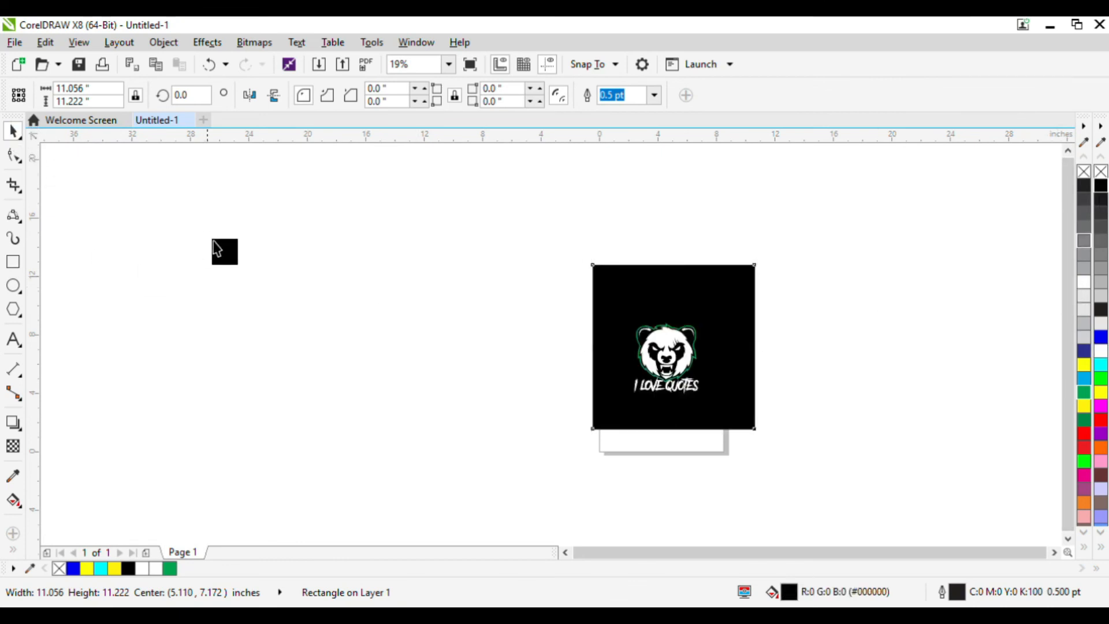
left_click(215, 249)
scroll(763, 361, "up", 2)
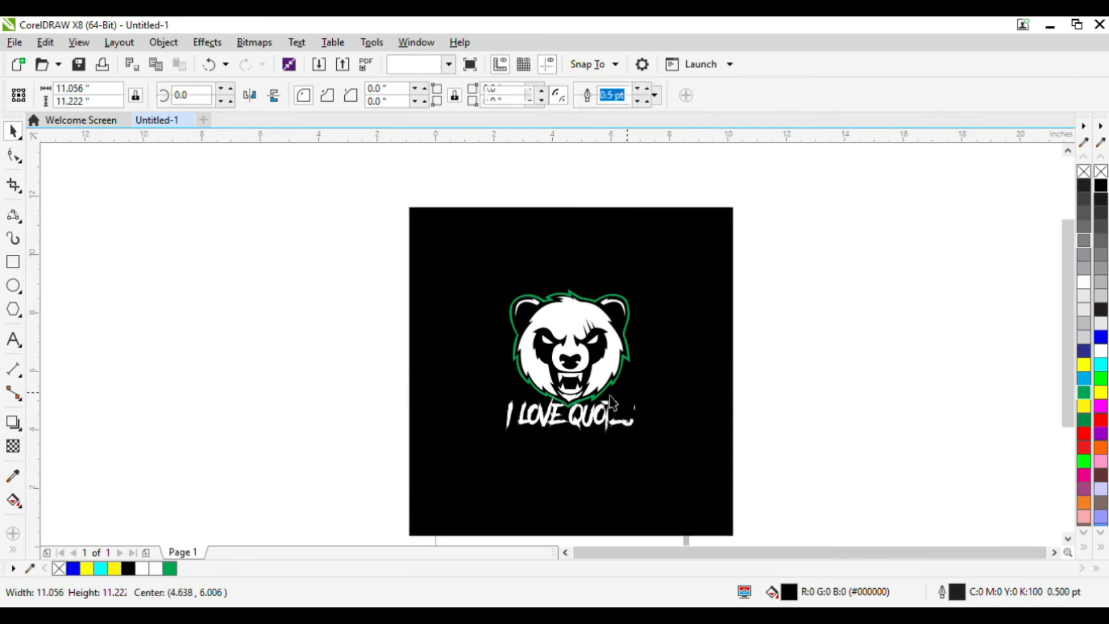
scroll(598, 417, "up", 2)
left_click(598, 416)
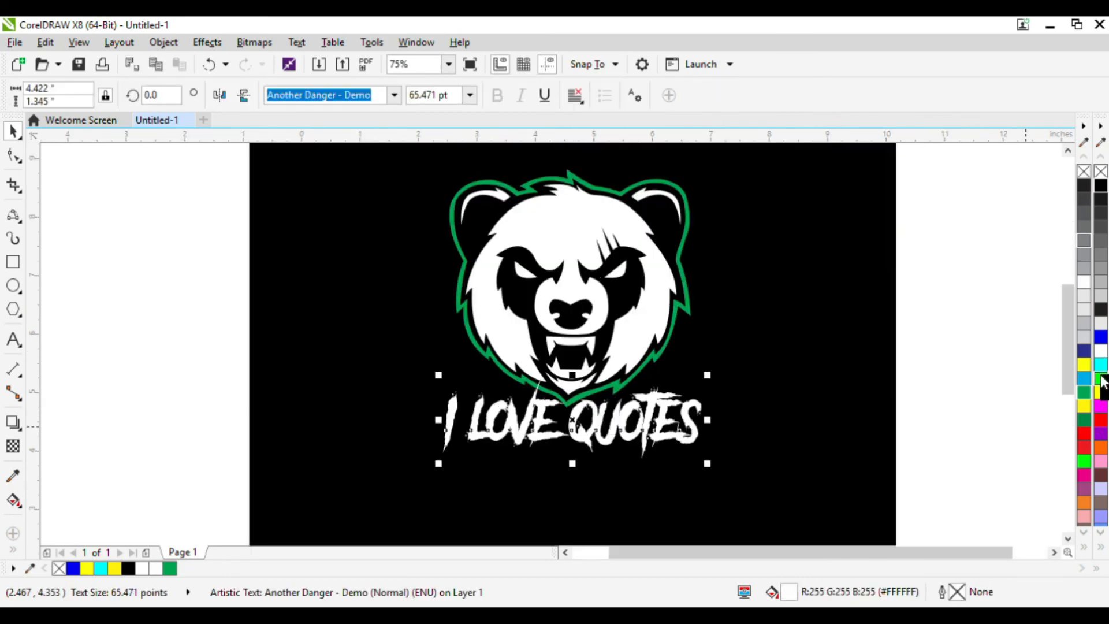
left_click(1085, 392)
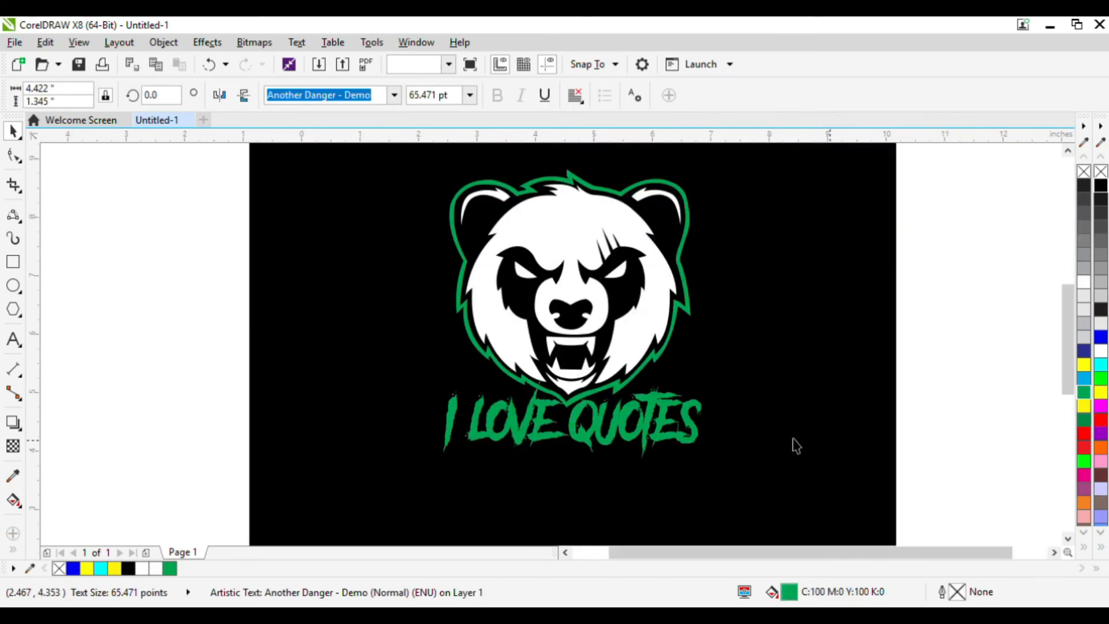
key("Escape")
Resize the text to about 62.6 pt and center it under the panda.
scroll(796, 445, "up", 2)
scroll(815, 406, "down", 2)
scroll(725, 416, "up", 2)
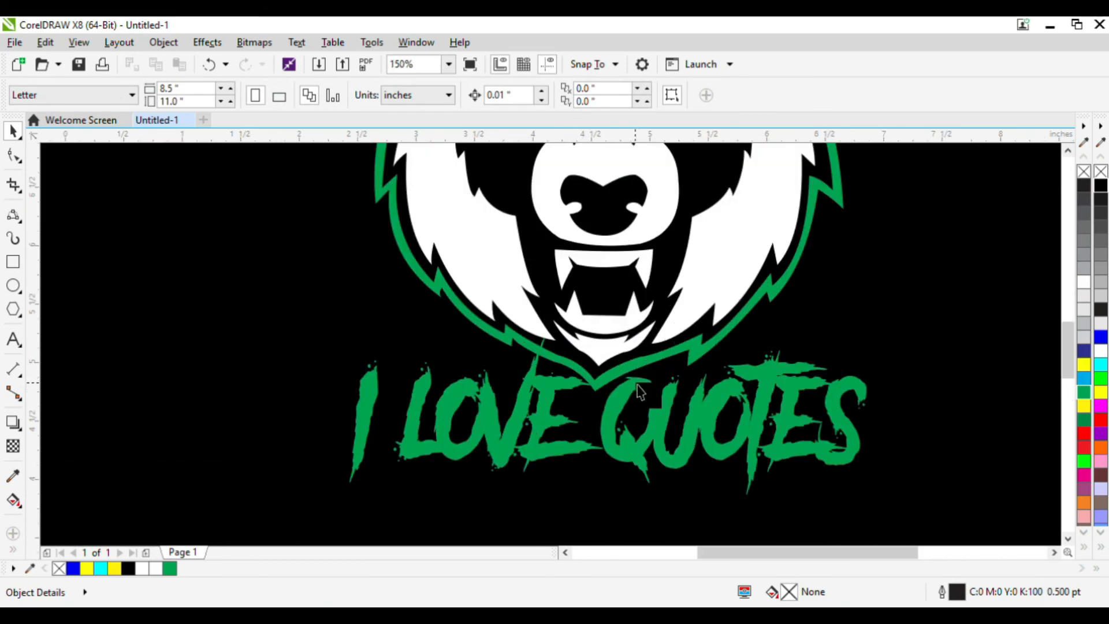
left_click(640, 392)
left_click_drag(885, 344, 821, 364)
left_click_drag(717, 397, 737, 395)
scroll(736, 393, "down", 2)
left_click(466, 379)
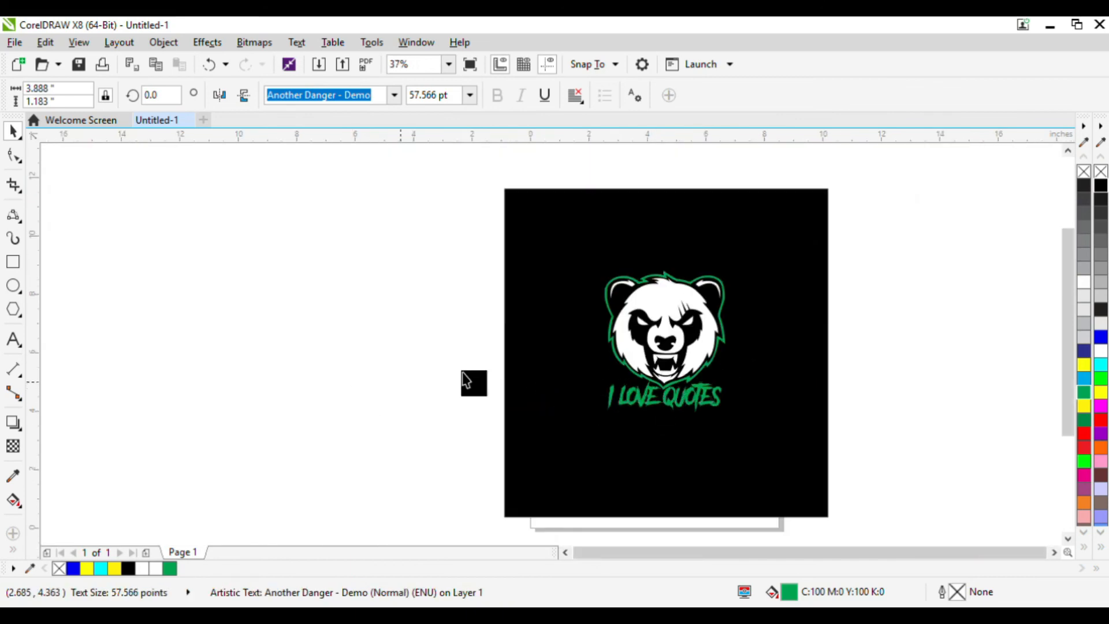
scroll(792, 374, "up", 1)
left_click(608, 423)
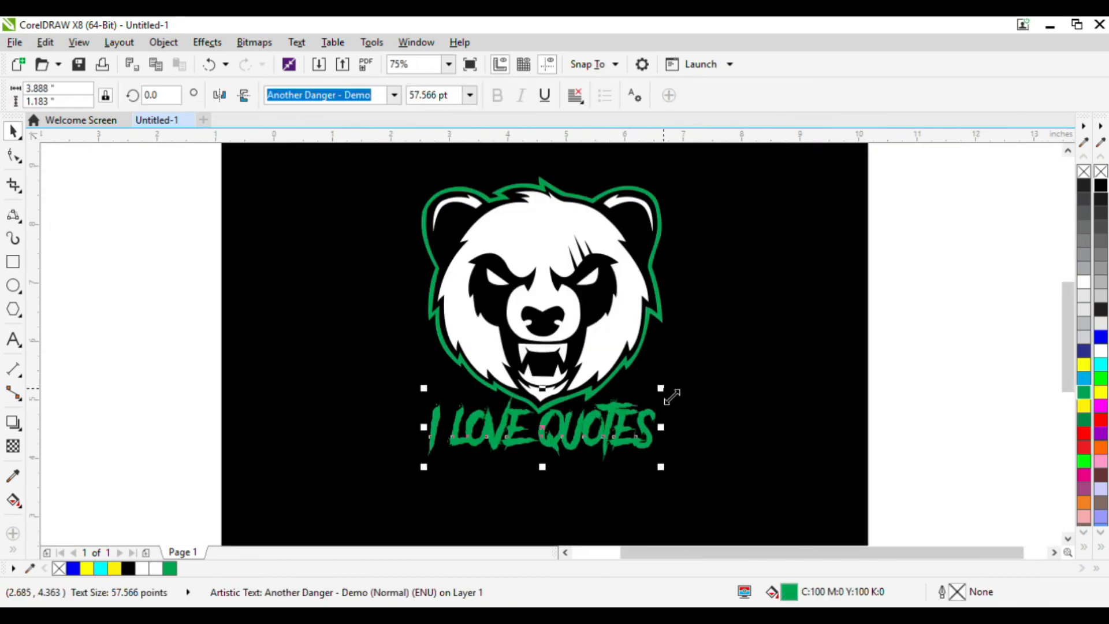
left_click_drag(665, 391, 691, 383)
left_click_drag(608, 423, 591, 418)
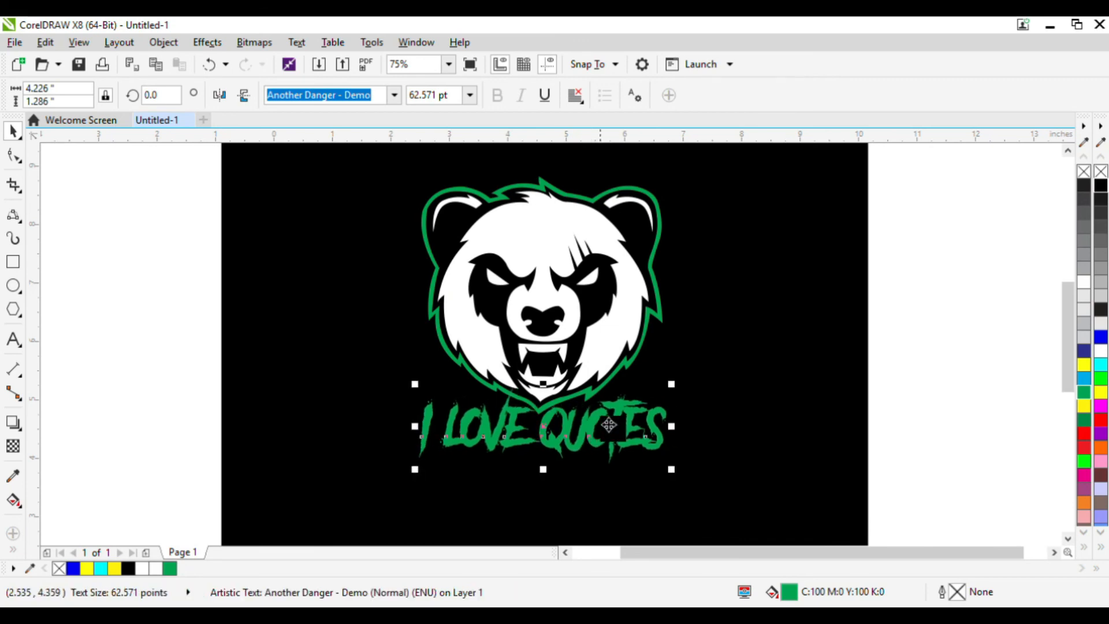
Select the panda and the text together and group them.
scroll(615, 416, "down", 1)
left_click_drag(309, 245, 751, 536)
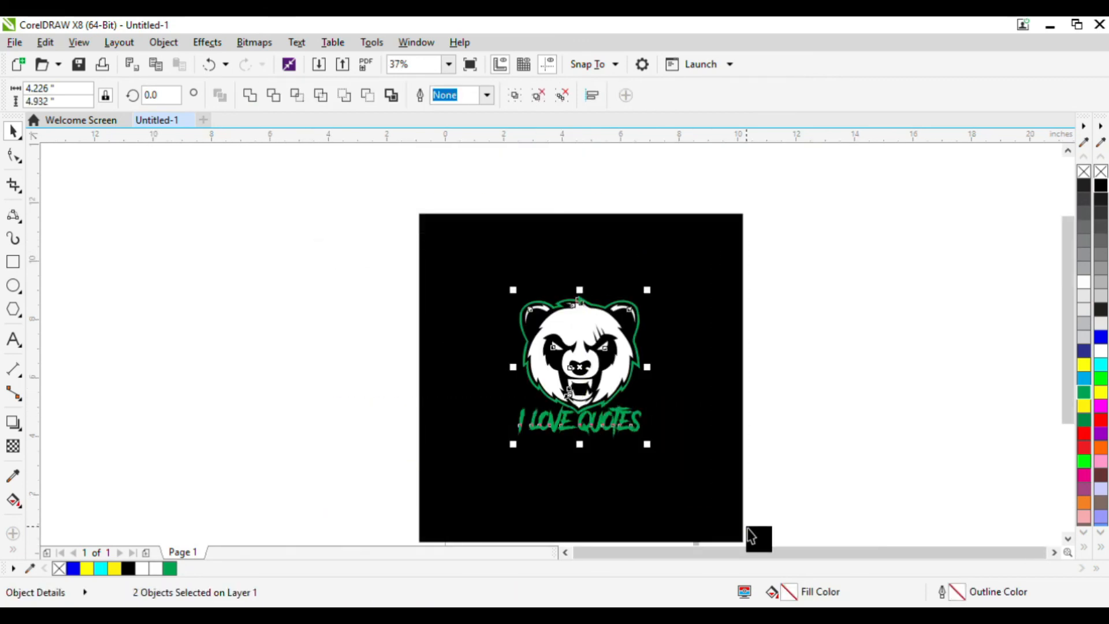
key("ctrl+g")
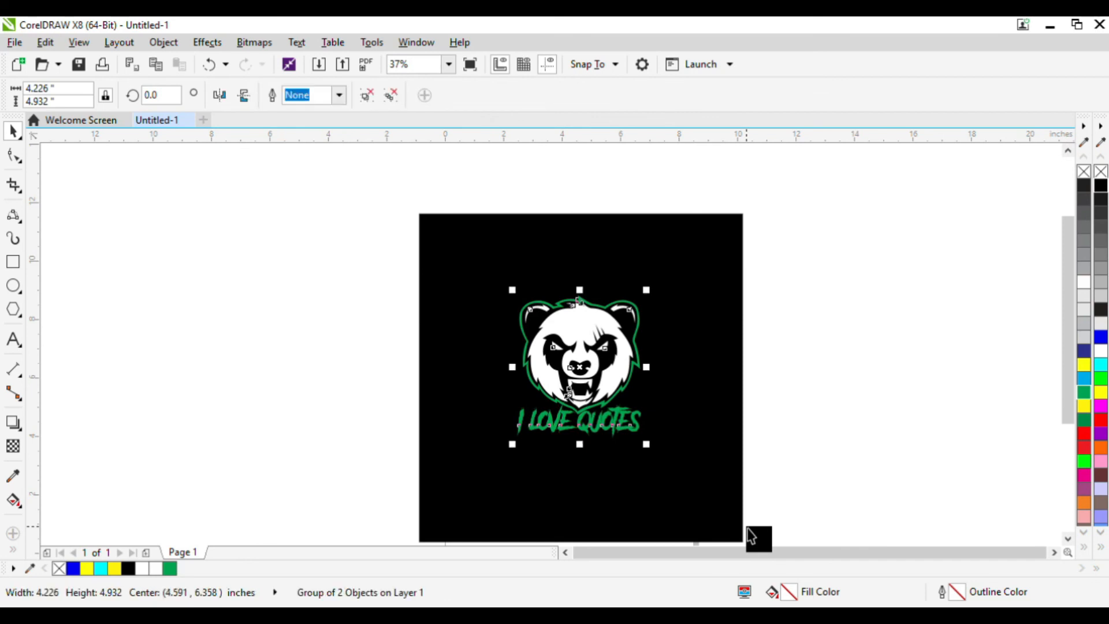
Shorten the black background rectangle to about 6.9 inches tall.
scroll(569, 302, "down", 1)
scroll(607, 280, "up", 1)
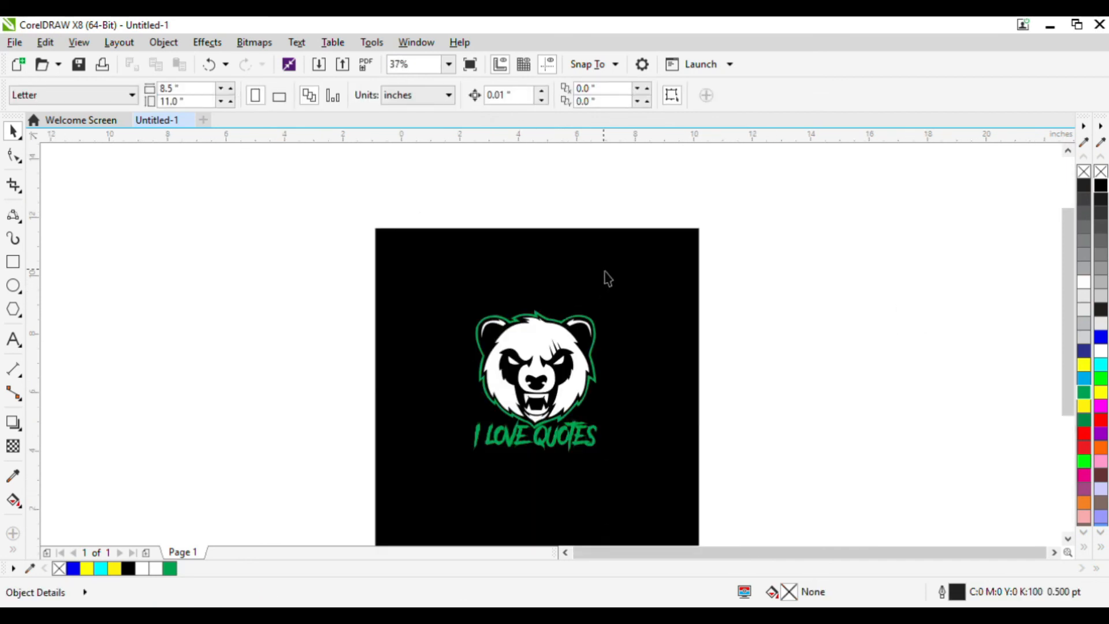
left_click(563, 239)
left_click_drag(542, 229, 548, 303)
scroll(545, 278, "down", 1)
left_click(701, 258)
scroll(591, 218, "up", 1)
left_click(594, 218)
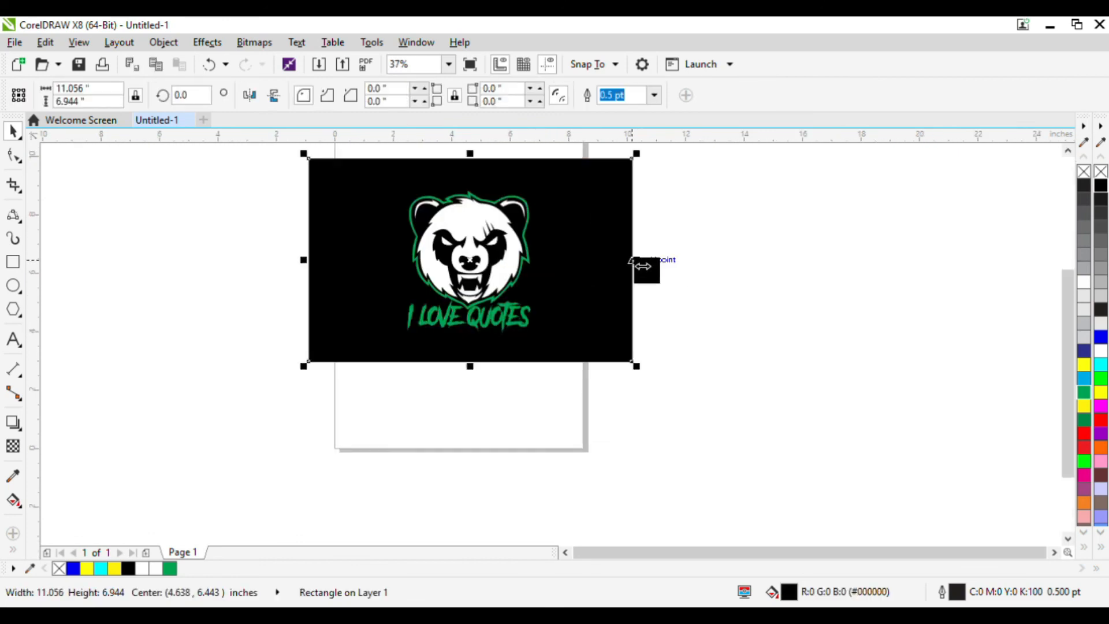
Narrow the black background rectangle from both sides around the logo.
left_click_drag(636, 260, 582, 281)
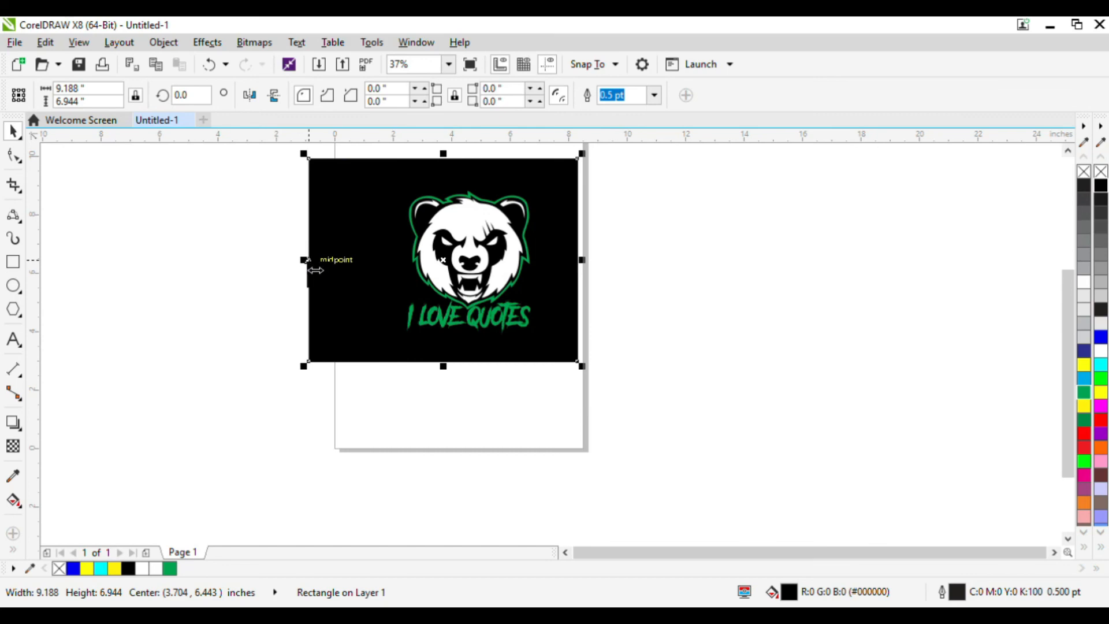
left_click_drag(308, 270, 386, 263)
left_click(632, 297)
scroll(631, 297, "down", 1)
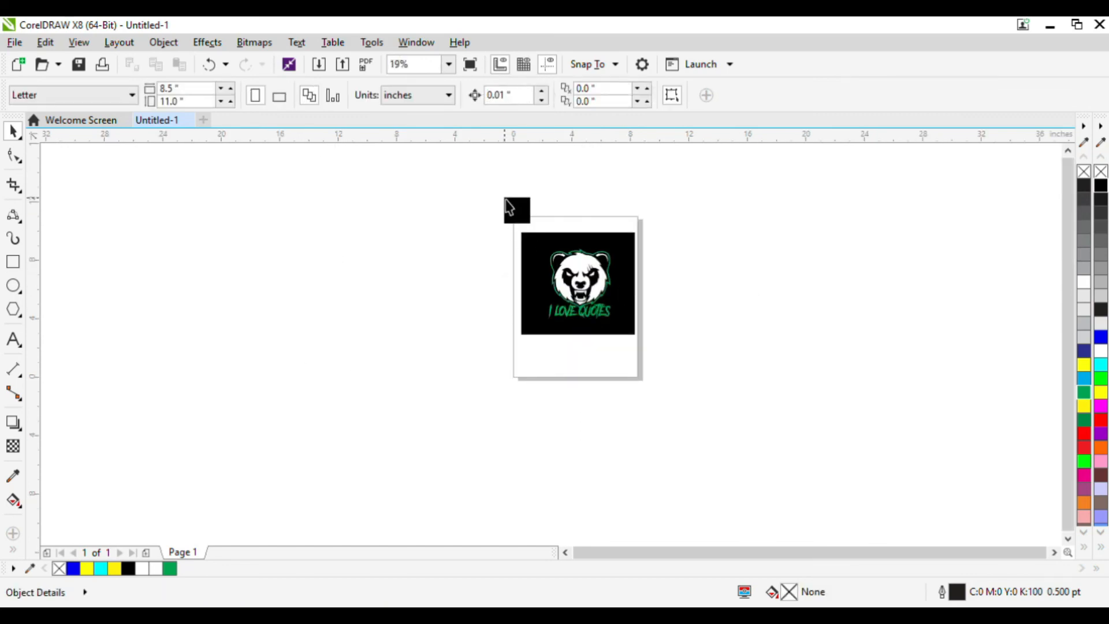